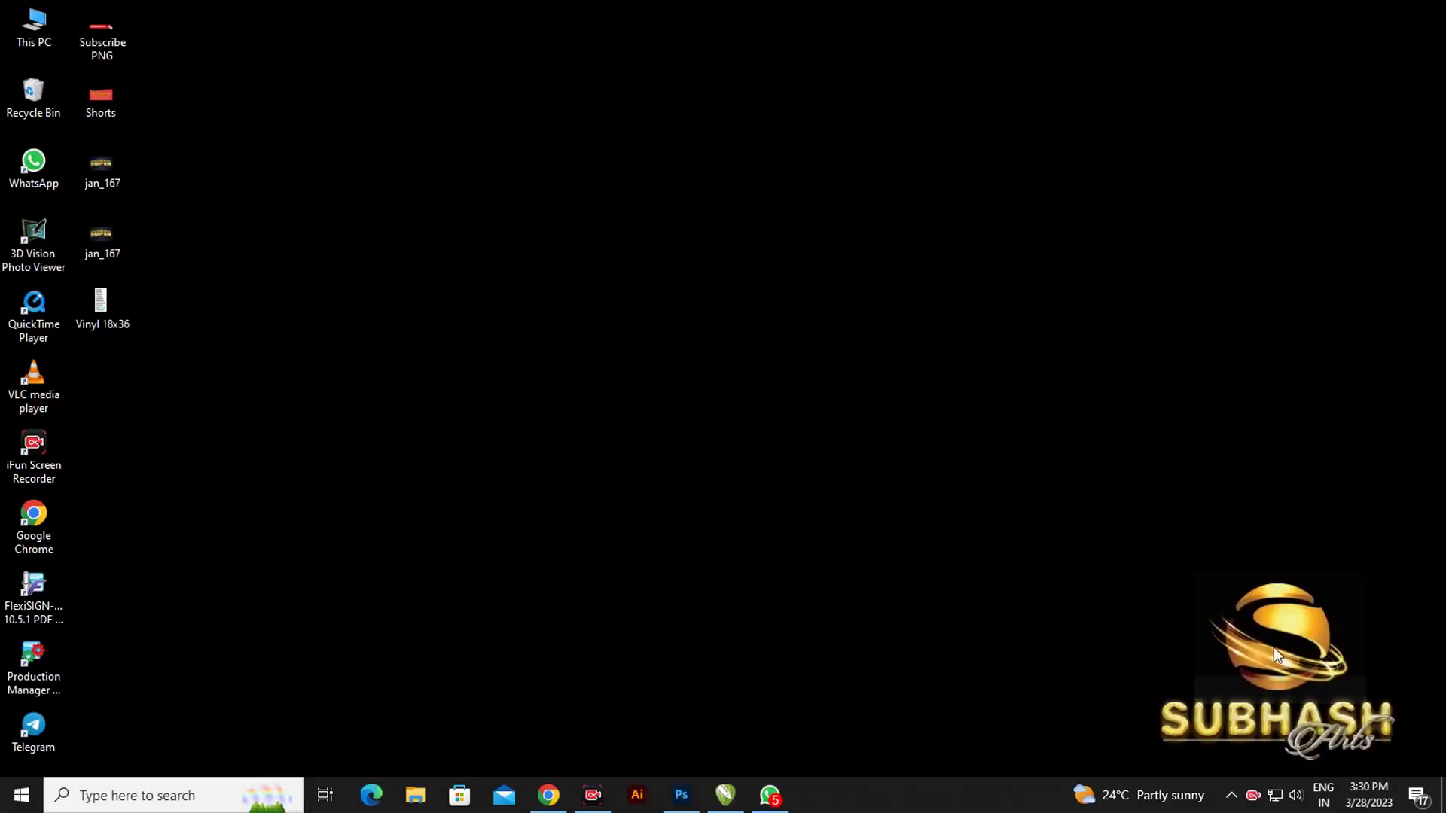
Go to Downloads via This PC and bring up actions for the 28-3-23 archive.
{"action": "double_click", "coordinate": [41, 28]}
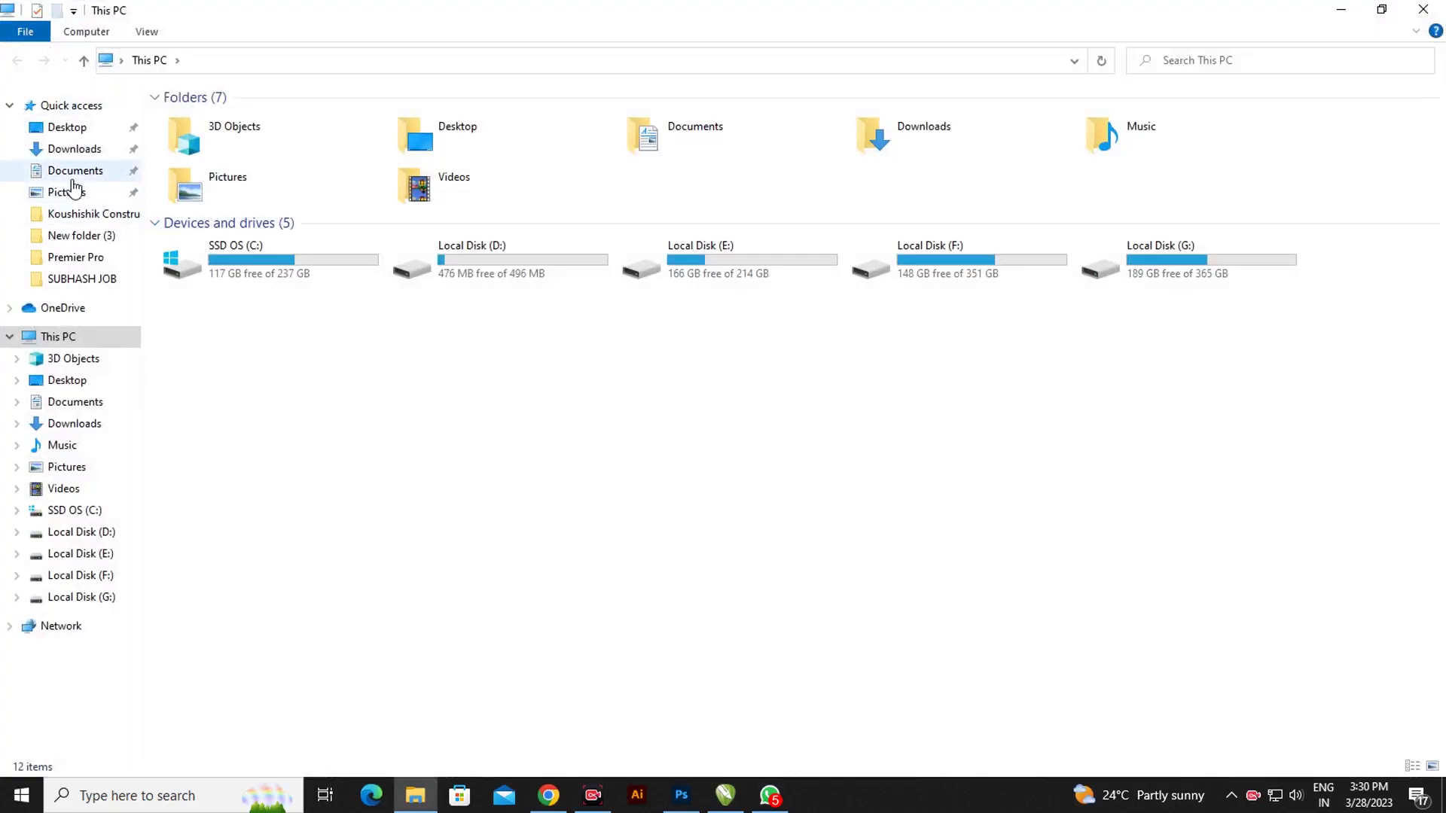
{"action": "left_click", "coordinate": [73, 154]}
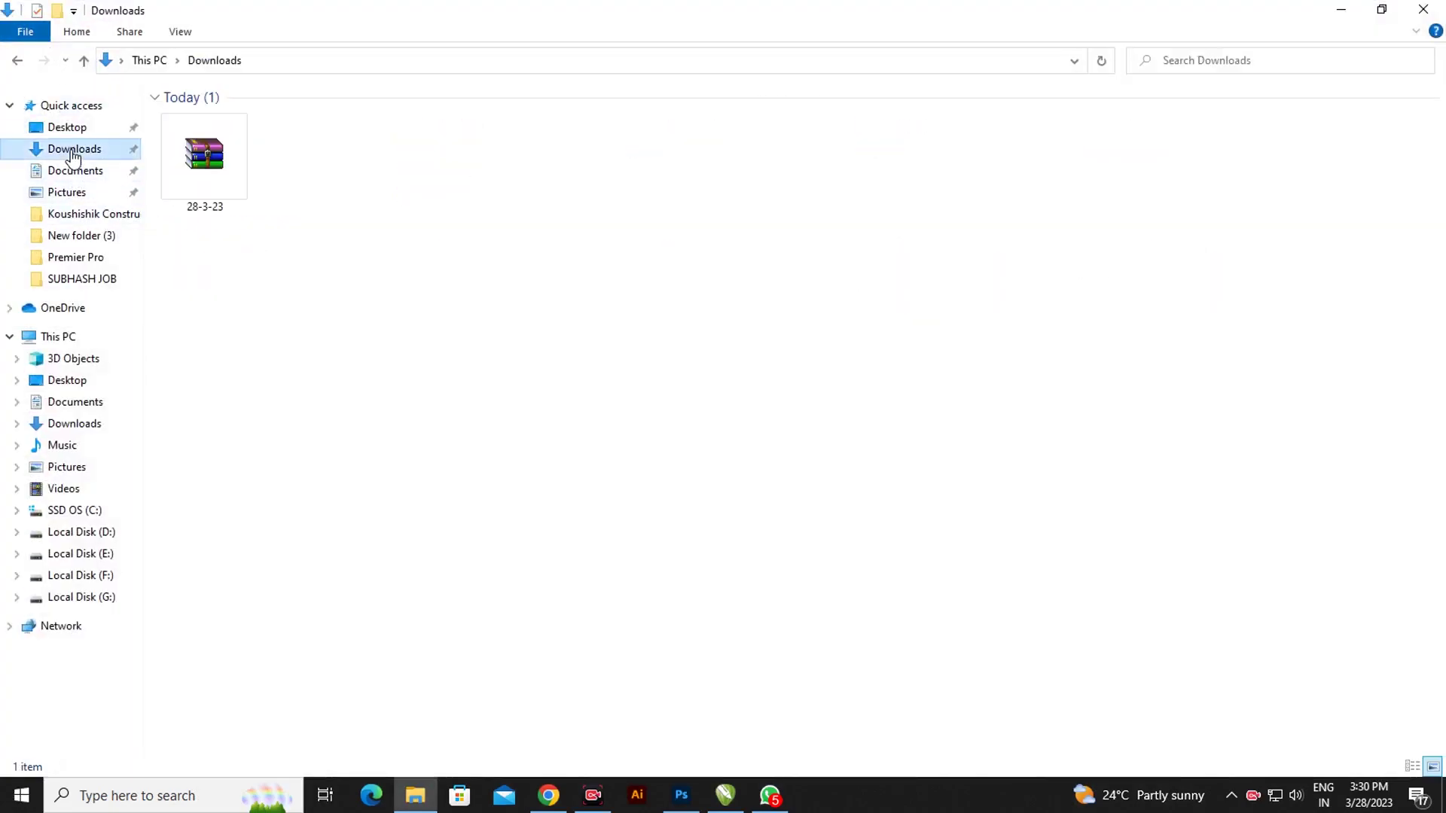
{"action": "left_click", "coordinate": [217, 168]}
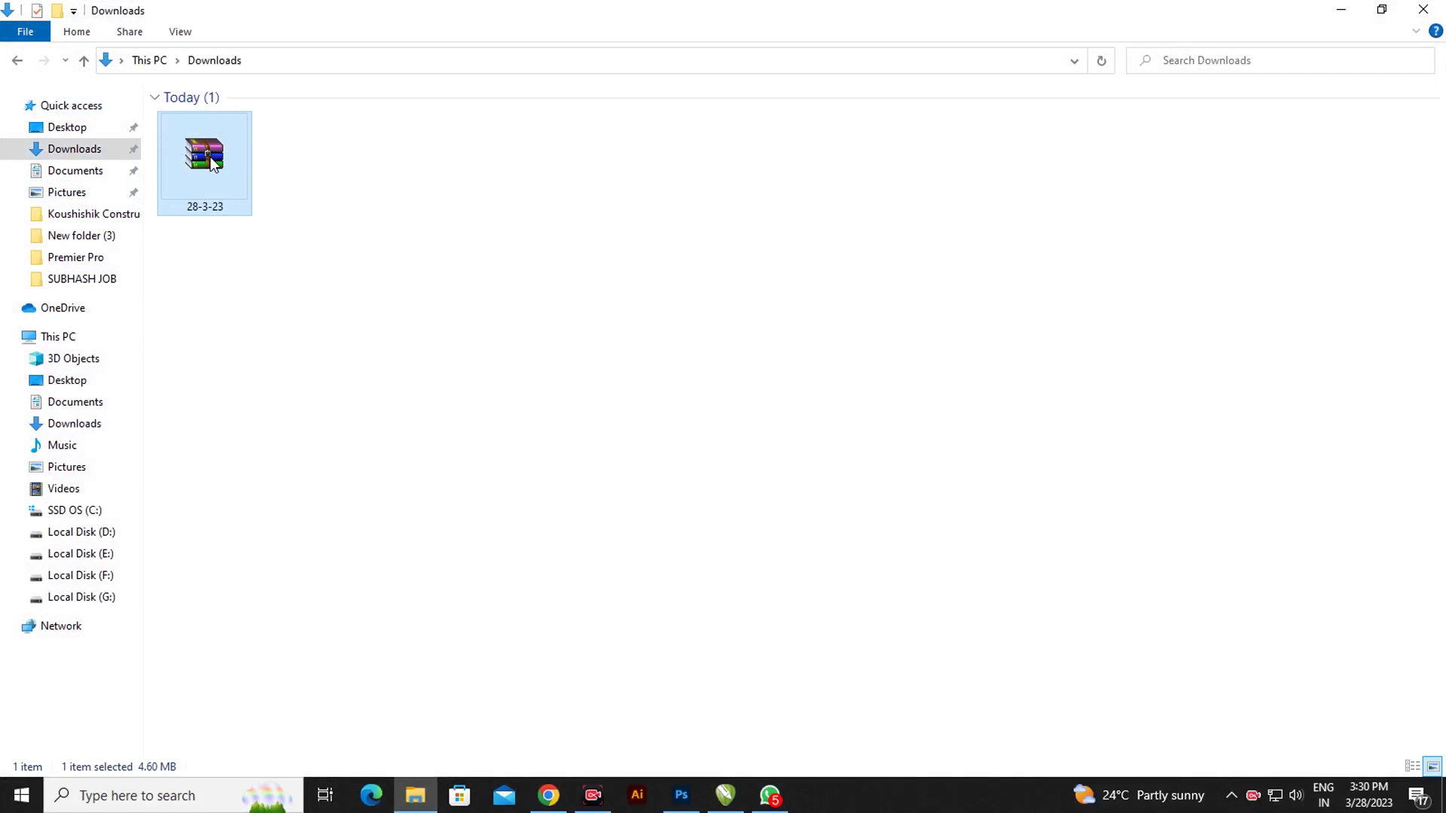
{"action": "right_click", "coordinate": [212, 164]}
Extract the 28-3-23 archive here, entering the archive password to unpack jan_167.
{"action": "left_click", "coordinate": [264, 250]}
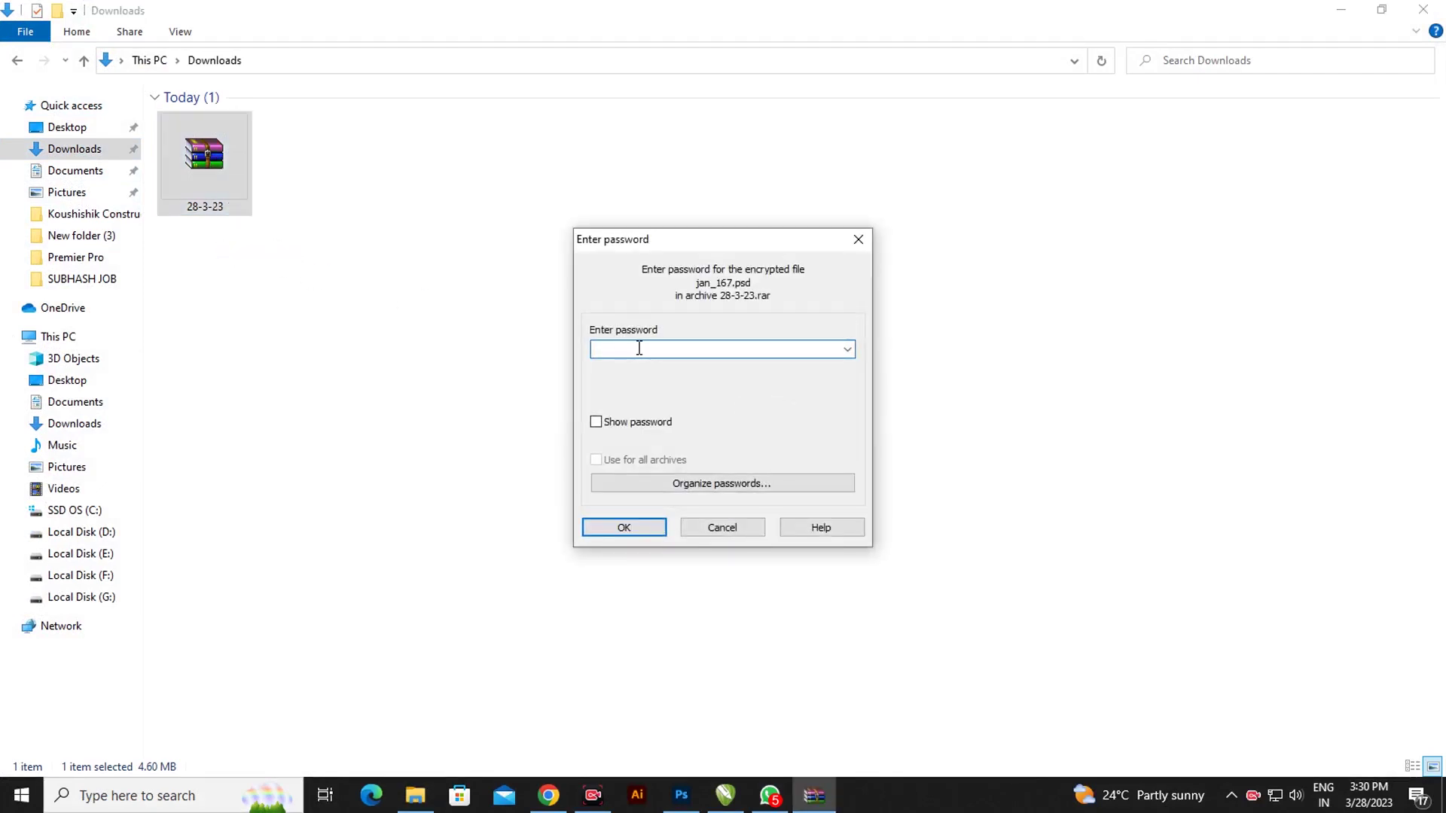
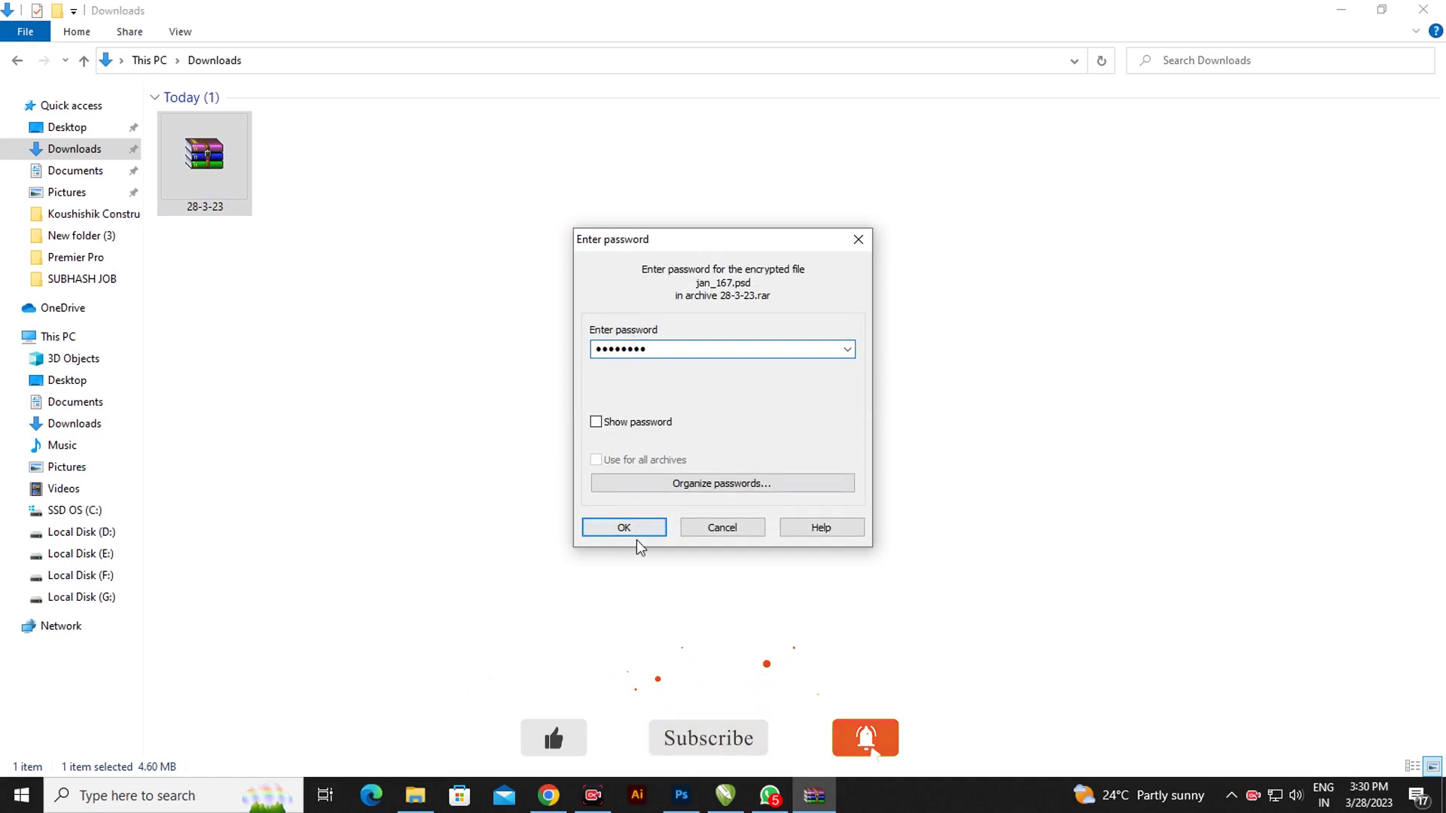
{"action": "left_click", "coordinate": [635, 531]}
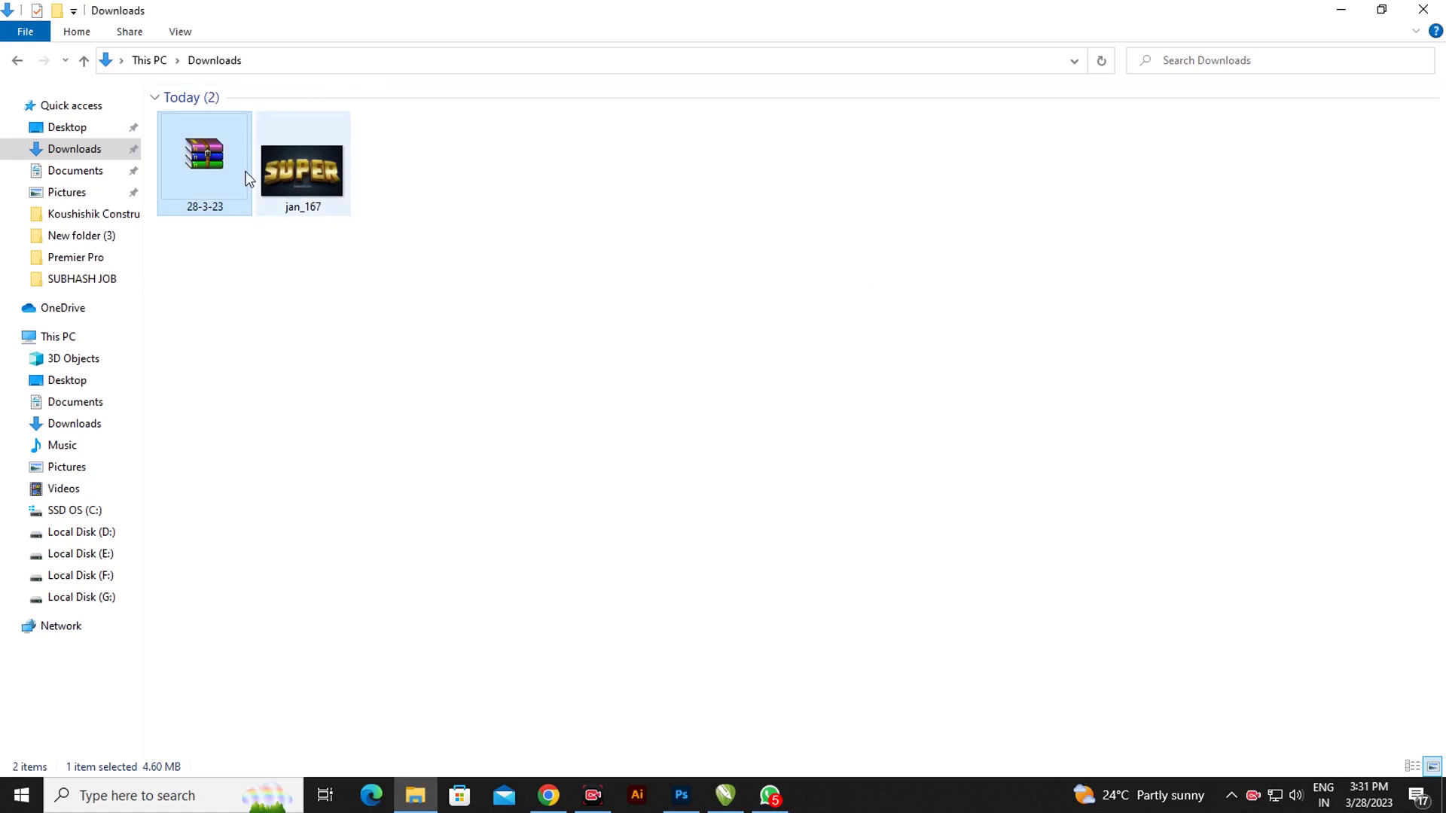
Drag the extracted jan_167 file from Explorer into Photoshop to open it.
{"action": "left_click", "coordinate": [311, 191]}
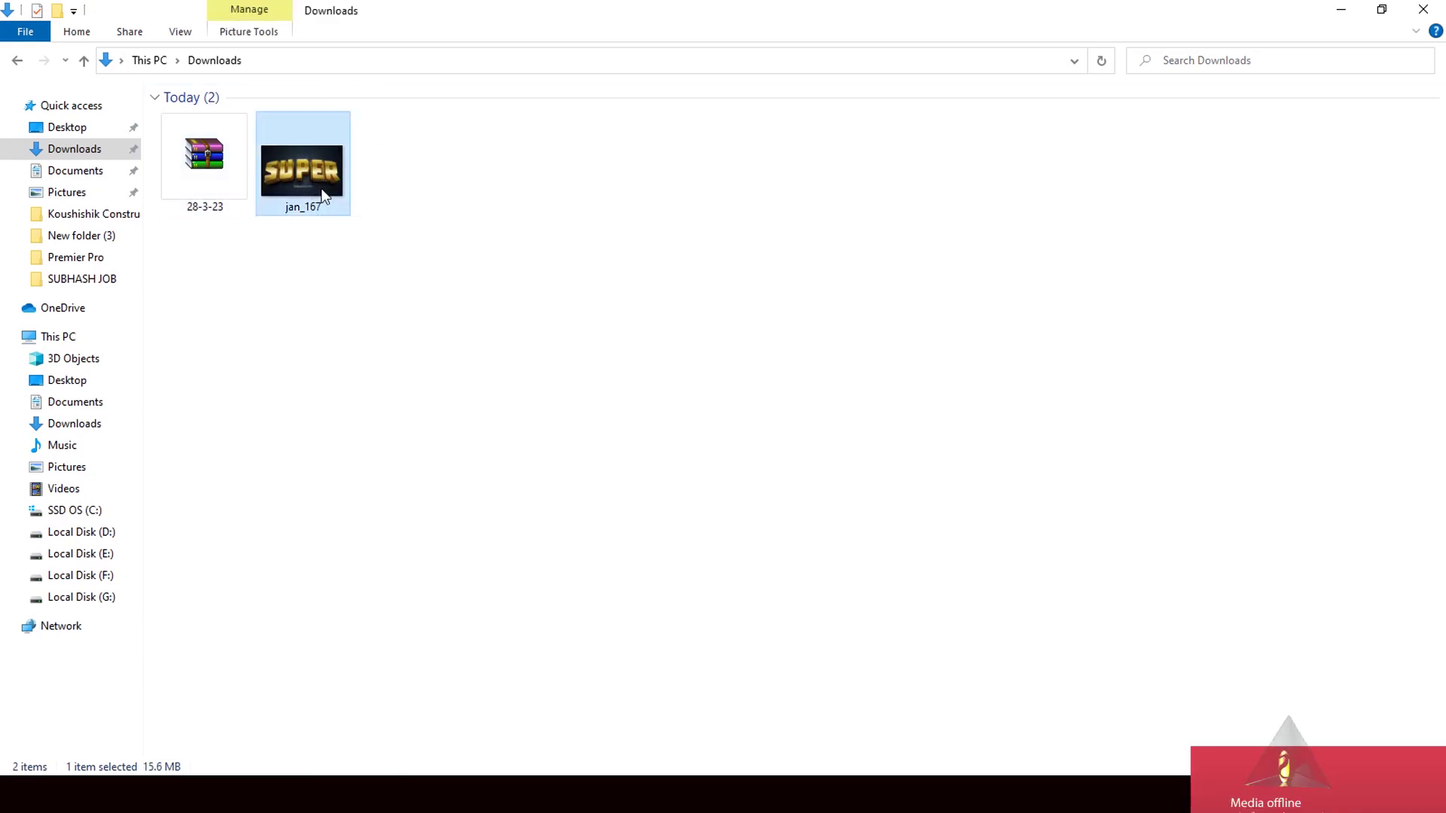
{"action": "left_click_drag", "start_coordinate": [313, 187], "coordinate": [685, 791]}
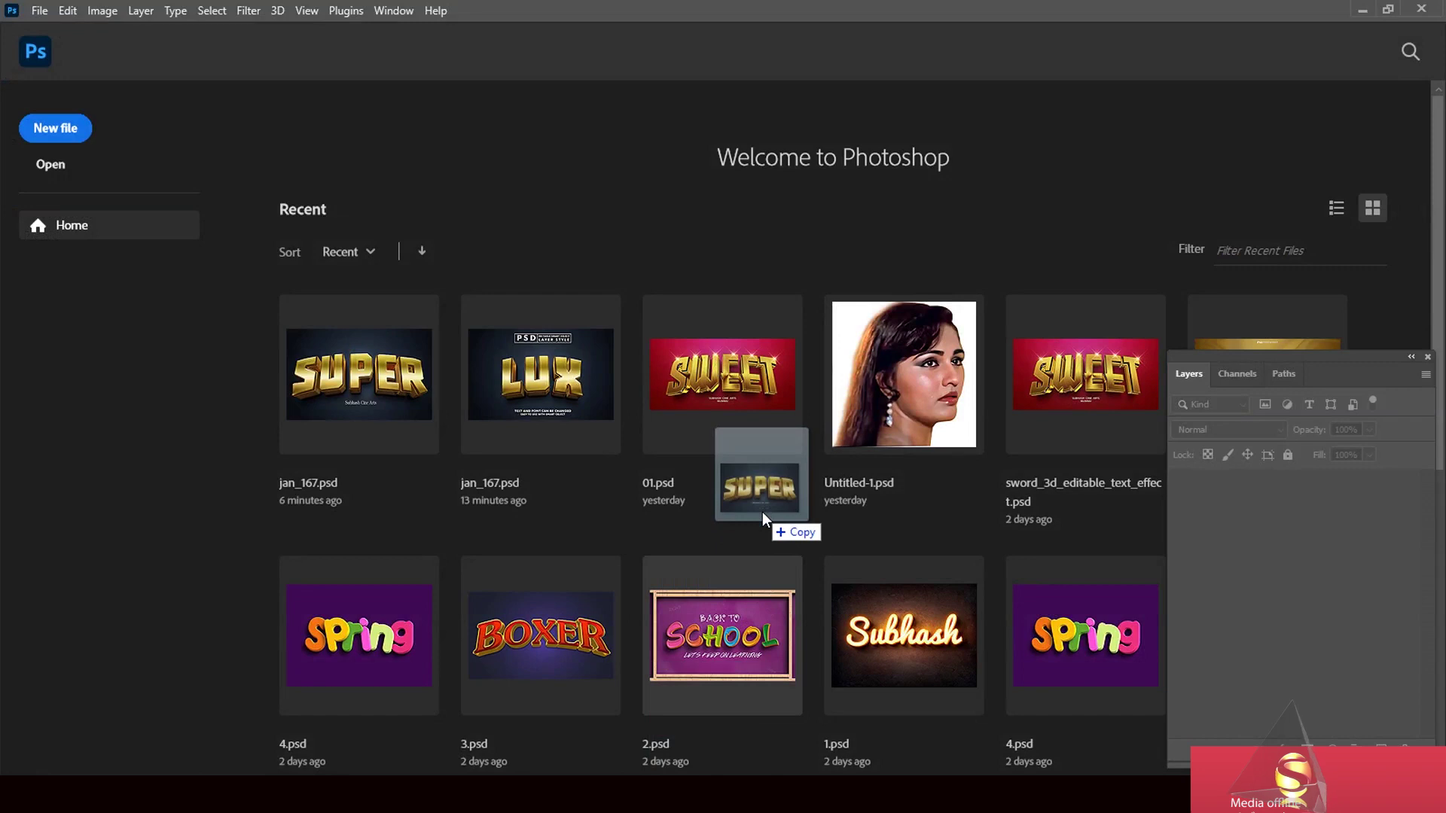
{"action": "left_click_drag", "start_coordinate": [685, 790], "coordinate": [762, 512]}
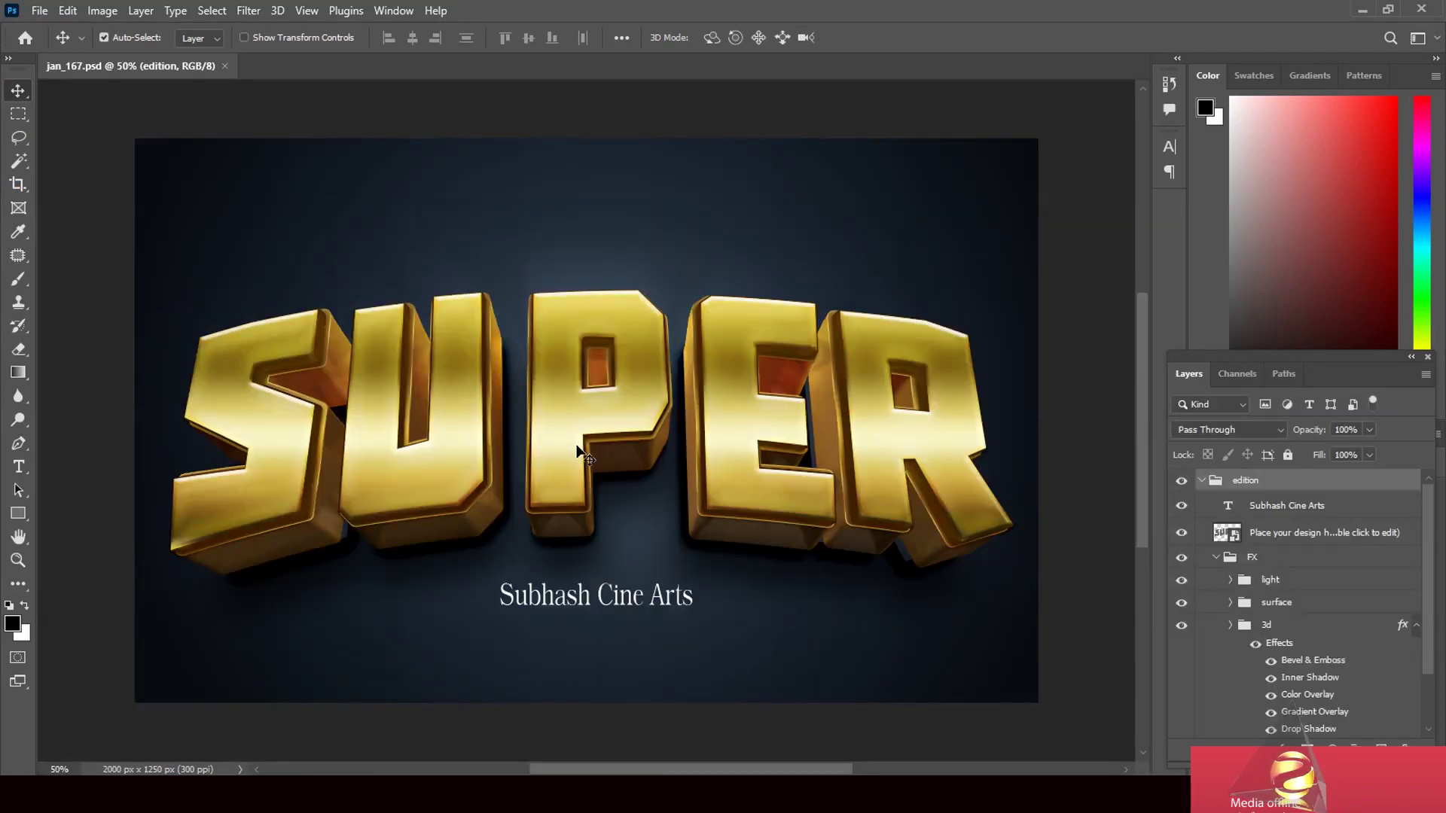
Open the SILVER111.psb smart object and retype its arched text as 'super', committing the edit.
{"action": "double_click", "coordinate": [1225, 533]}
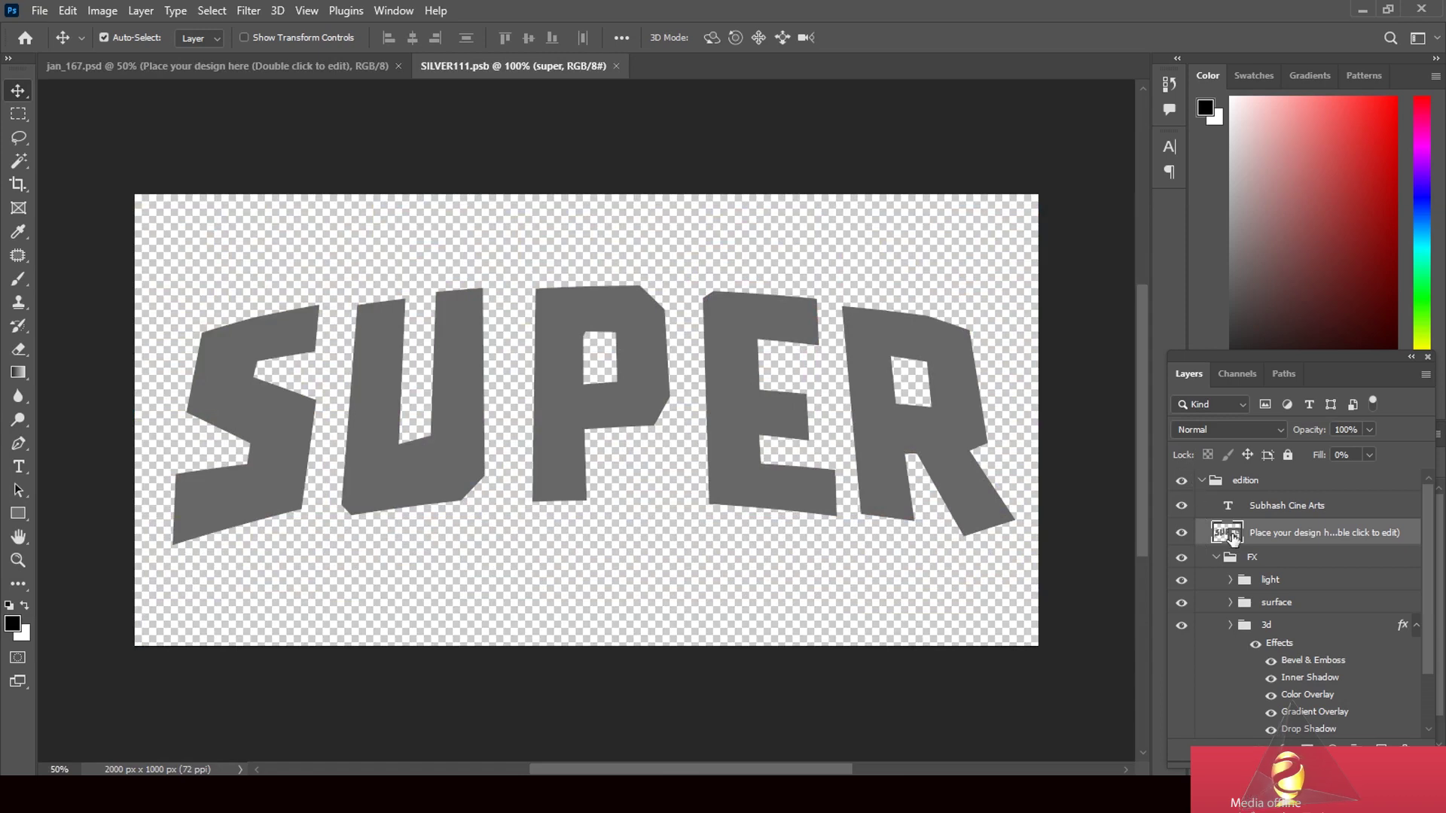
{"action": "left_click", "coordinate": [1232, 532]}
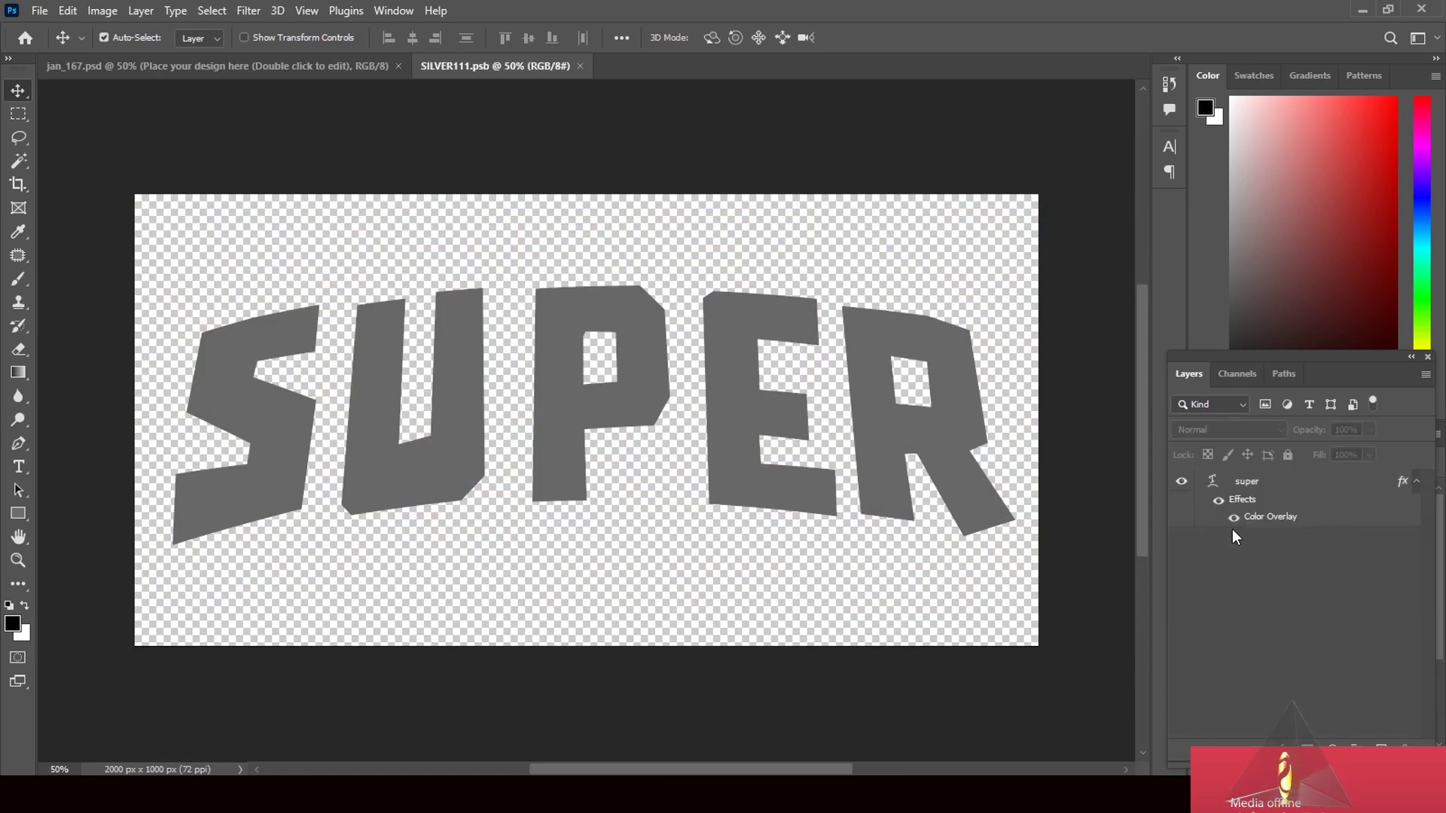
{"action": "double_click", "coordinate": [1213, 482]}
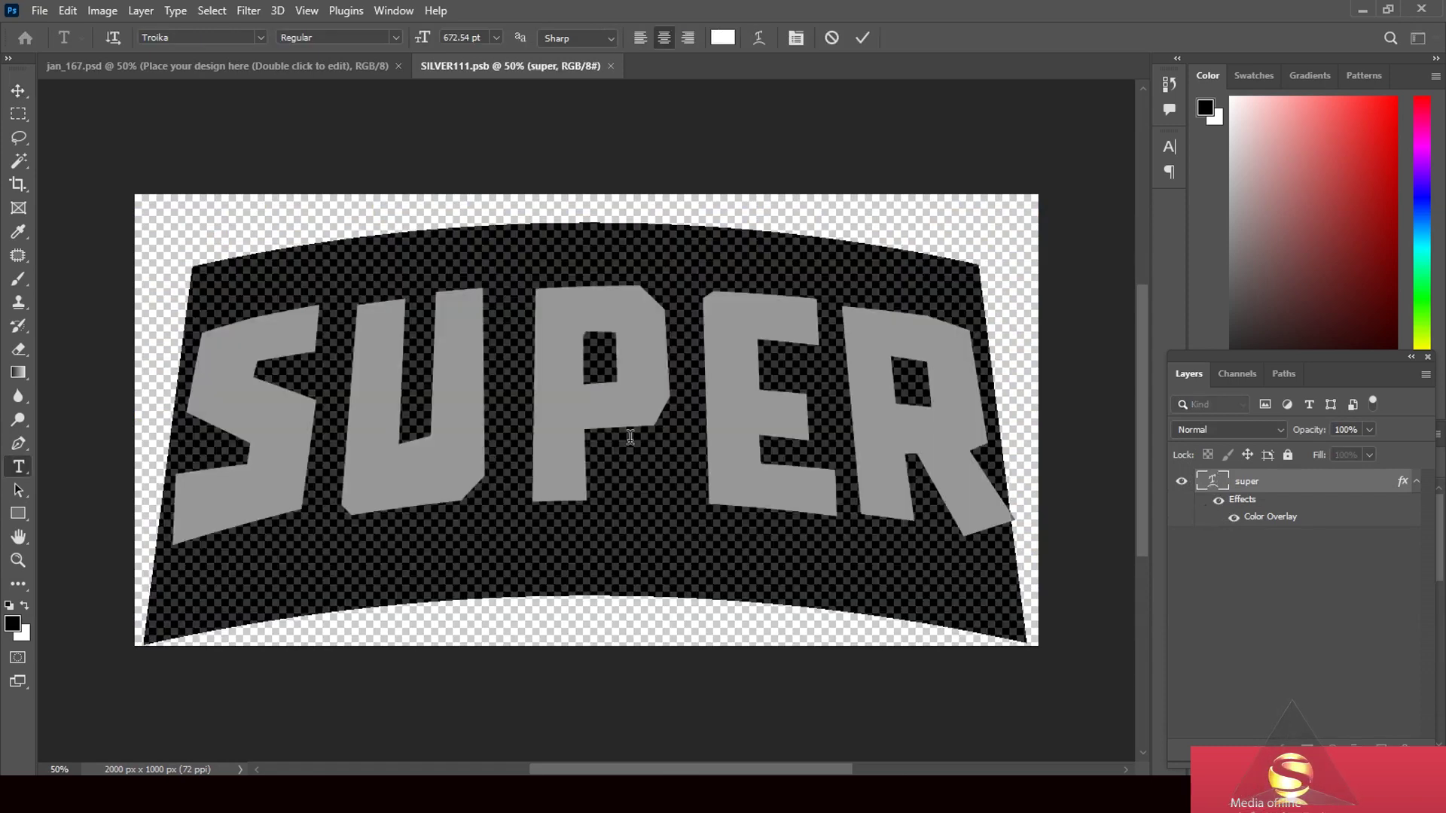
{"action": "type", "text": "s"}
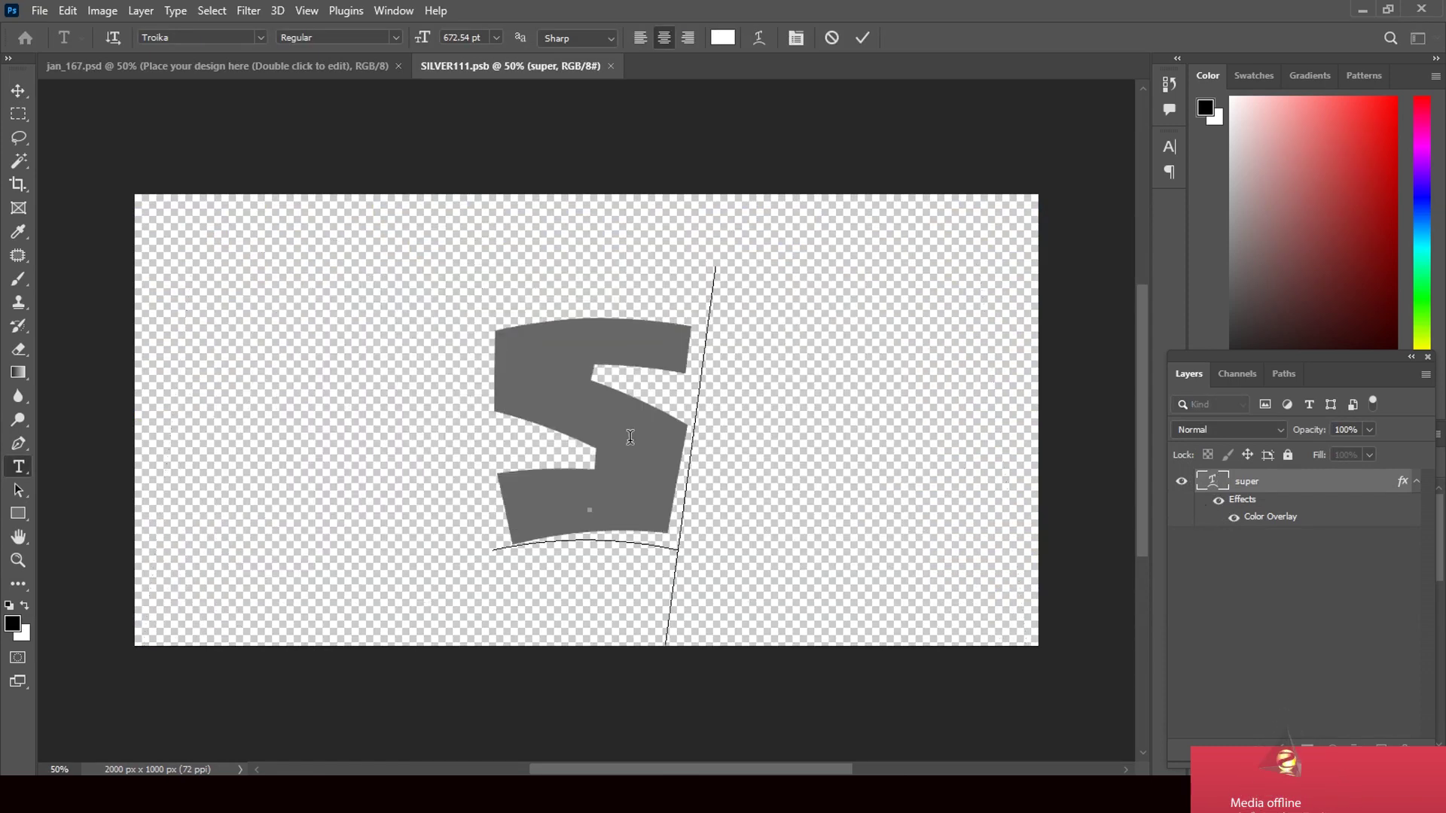
{"action": "type", "text": "u"}
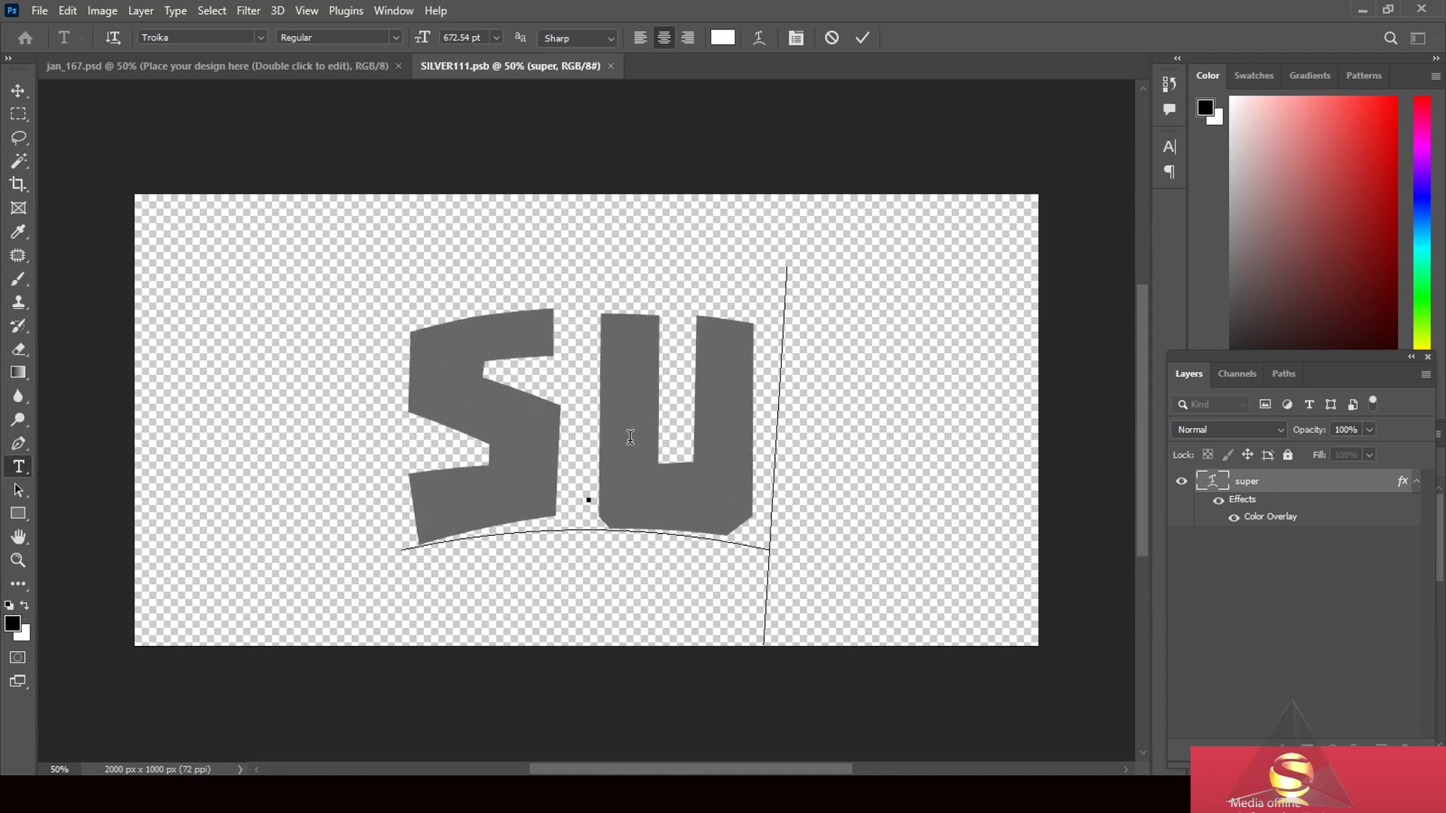
{"action": "type", "text": "per"}
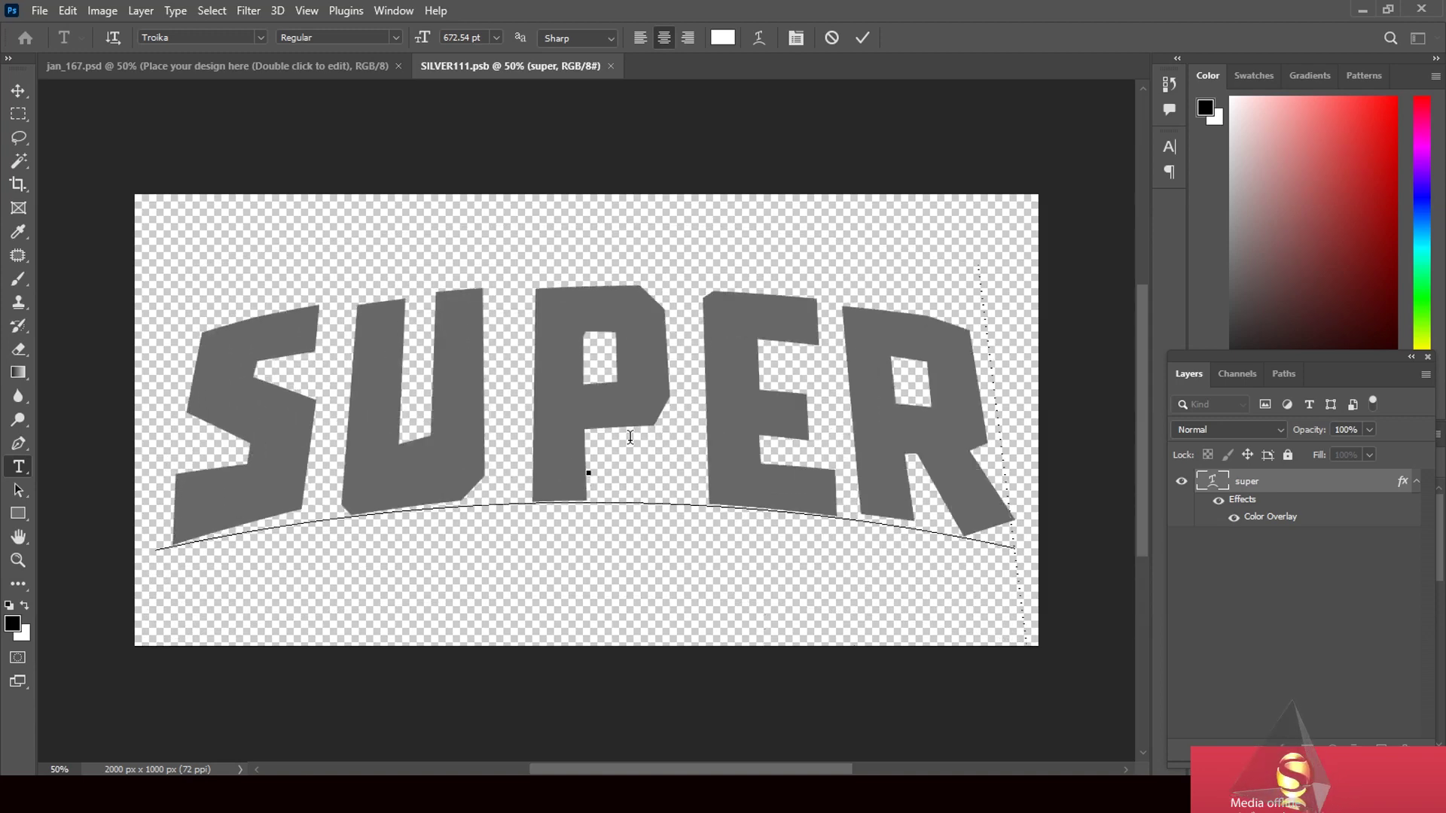
{"action": "left_click", "coordinate": [19, 91]}
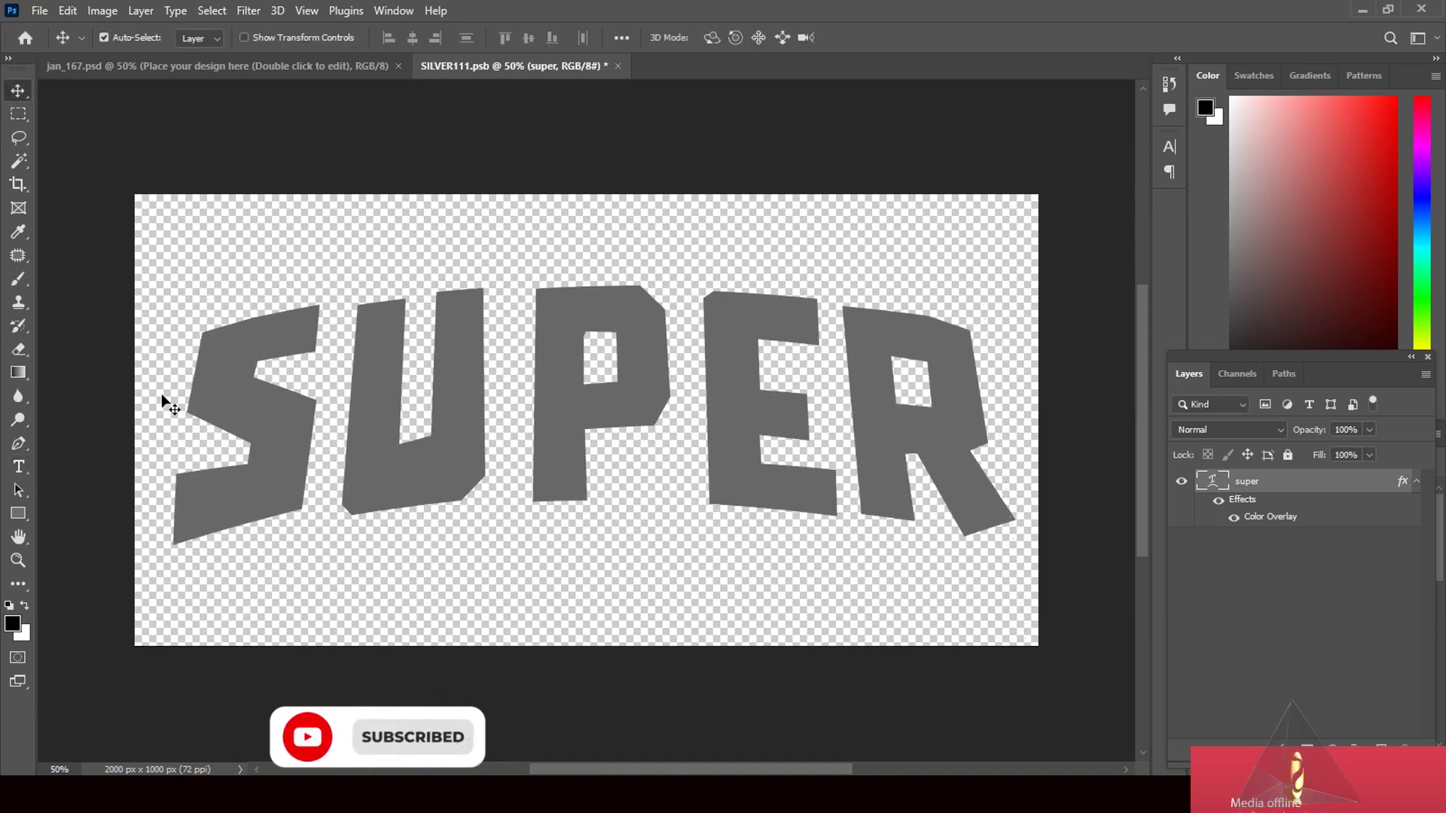
{"action": "left_click", "coordinate": [19, 466]}
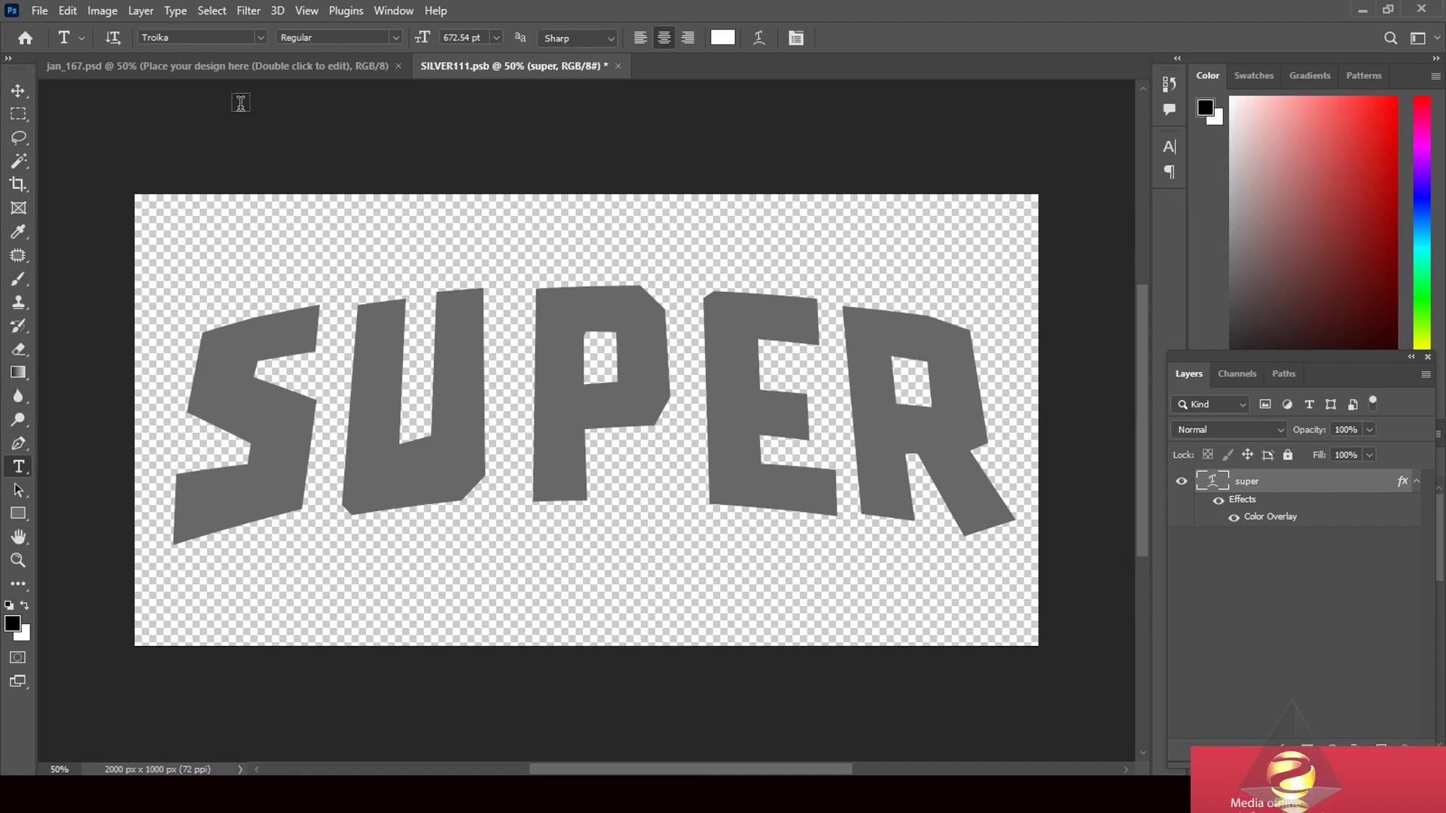
Set the SUPER text's font to Troika, then close the SILVER111.psb document.
{"action": "left_click", "coordinate": [259, 37]}
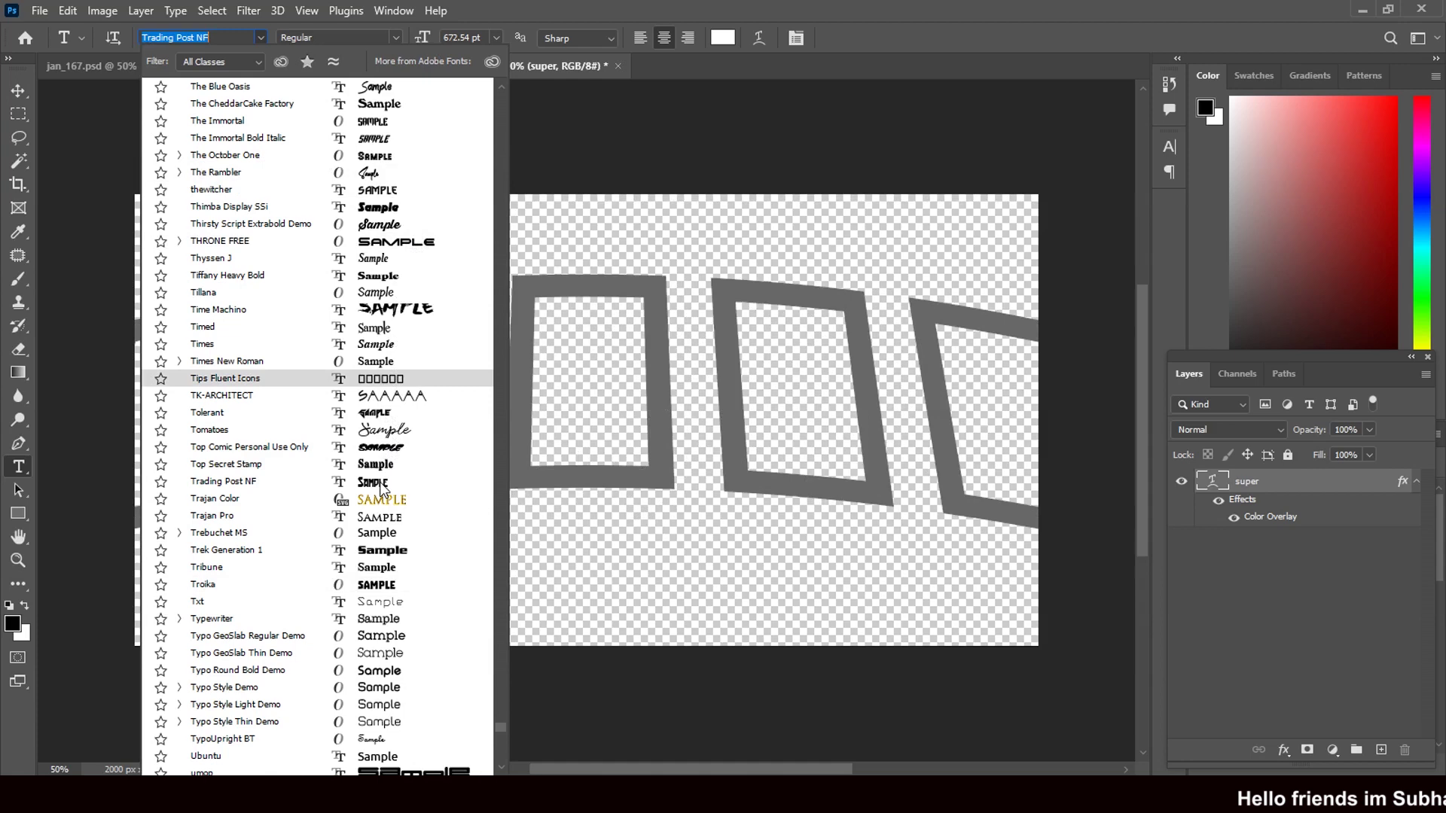
{"action": "scroll", "coordinate": [382, 486], "scroll_direction": "down", "scroll_amount": 2}
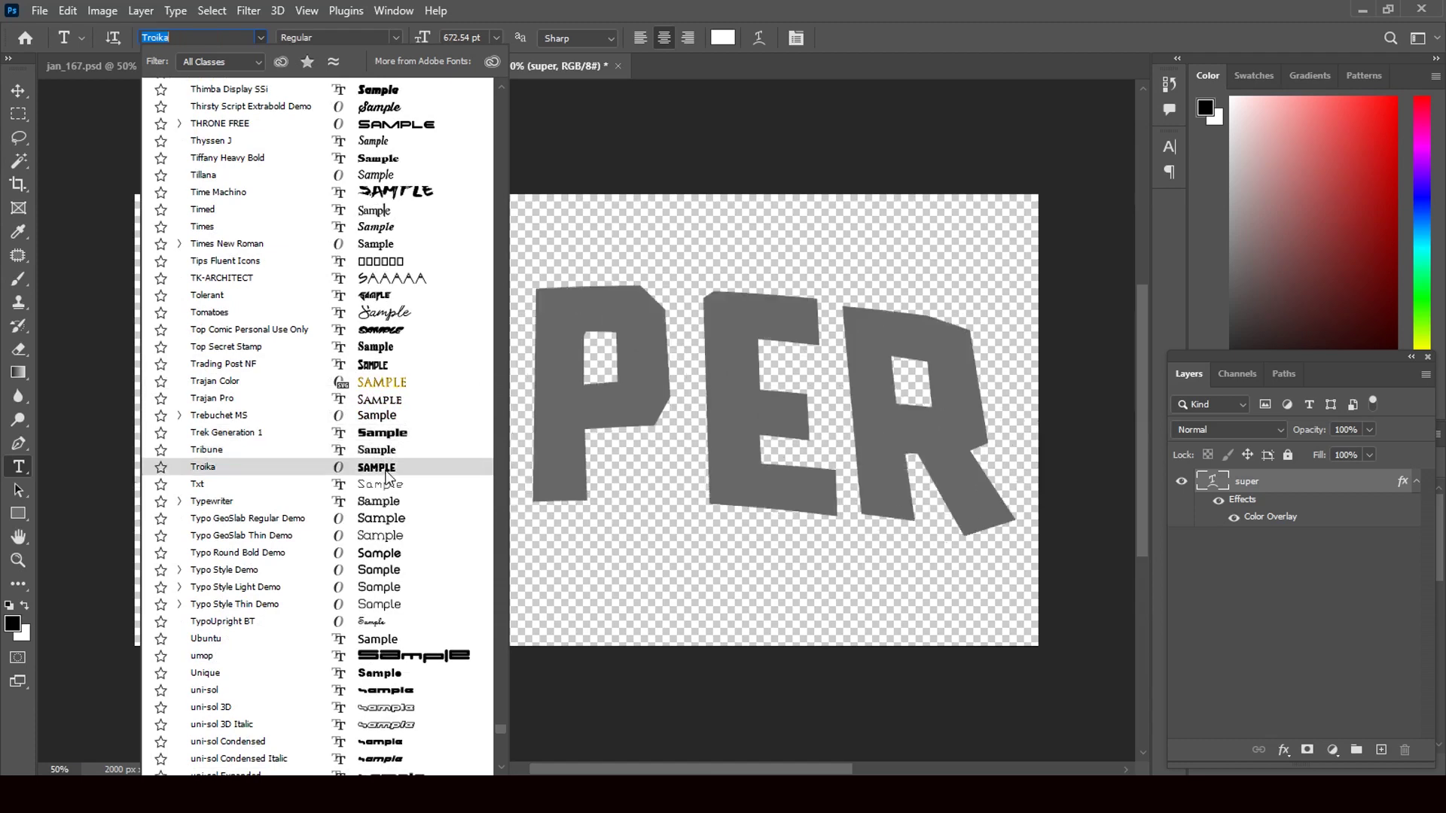
{"action": "left_click", "coordinate": [385, 469]}
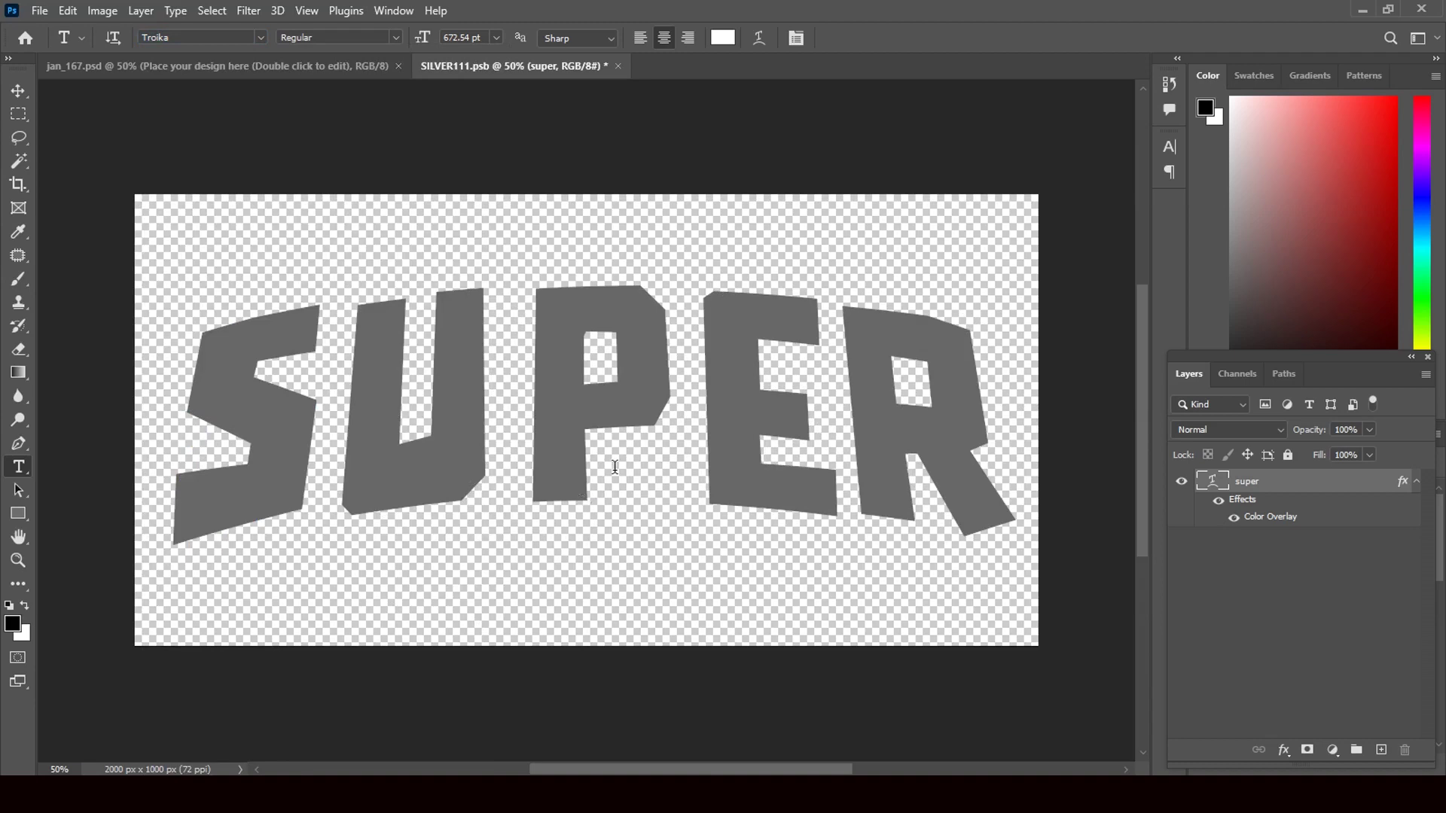
{"action": "left_click", "coordinate": [18, 91]}
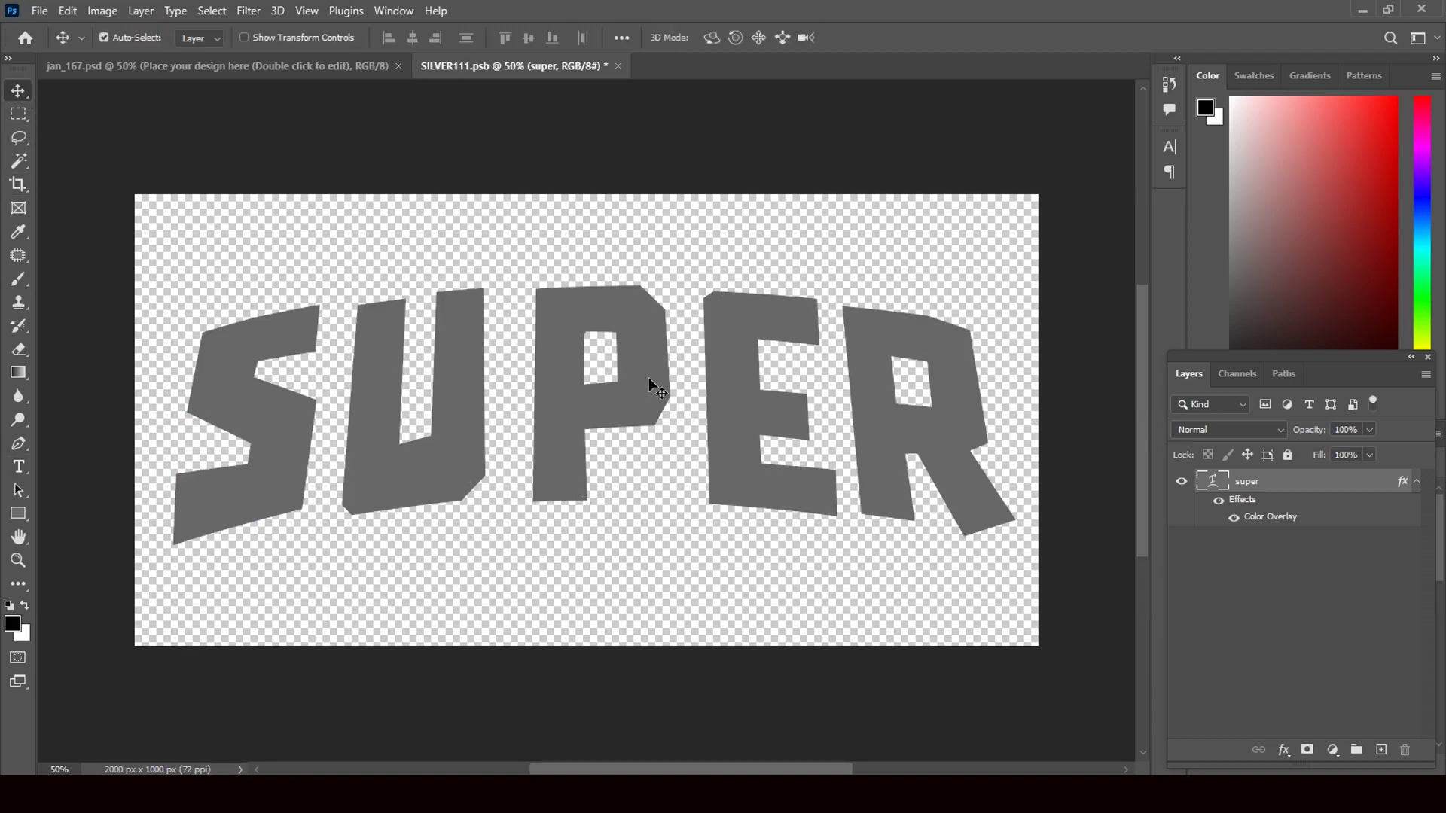
{"action": "left_click", "coordinate": [617, 66]}
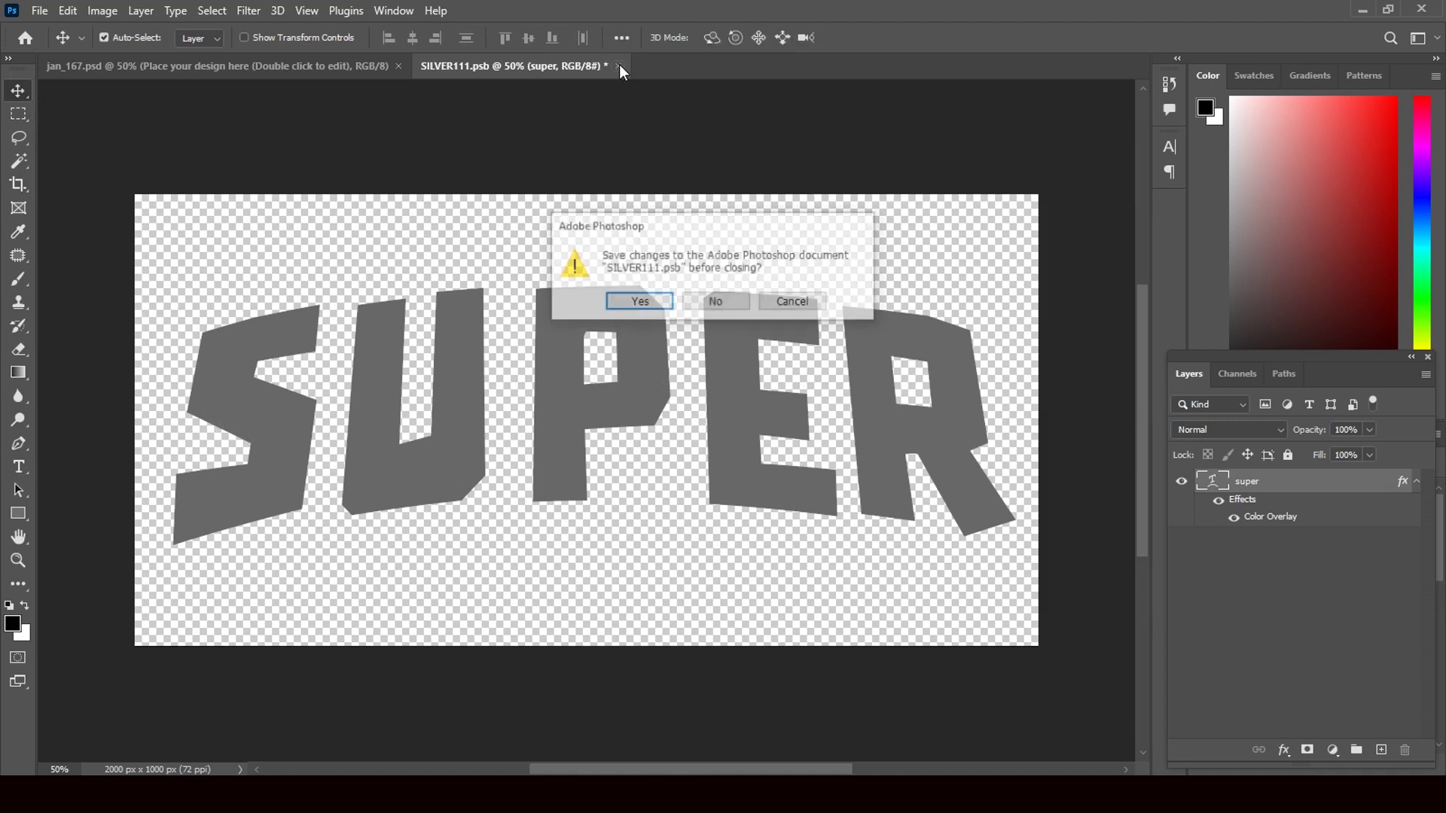
Save the SILVER111.psb changes, then select the 3d group in the Layers panel.
{"action": "left_click", "coordinate": [639, 302]}
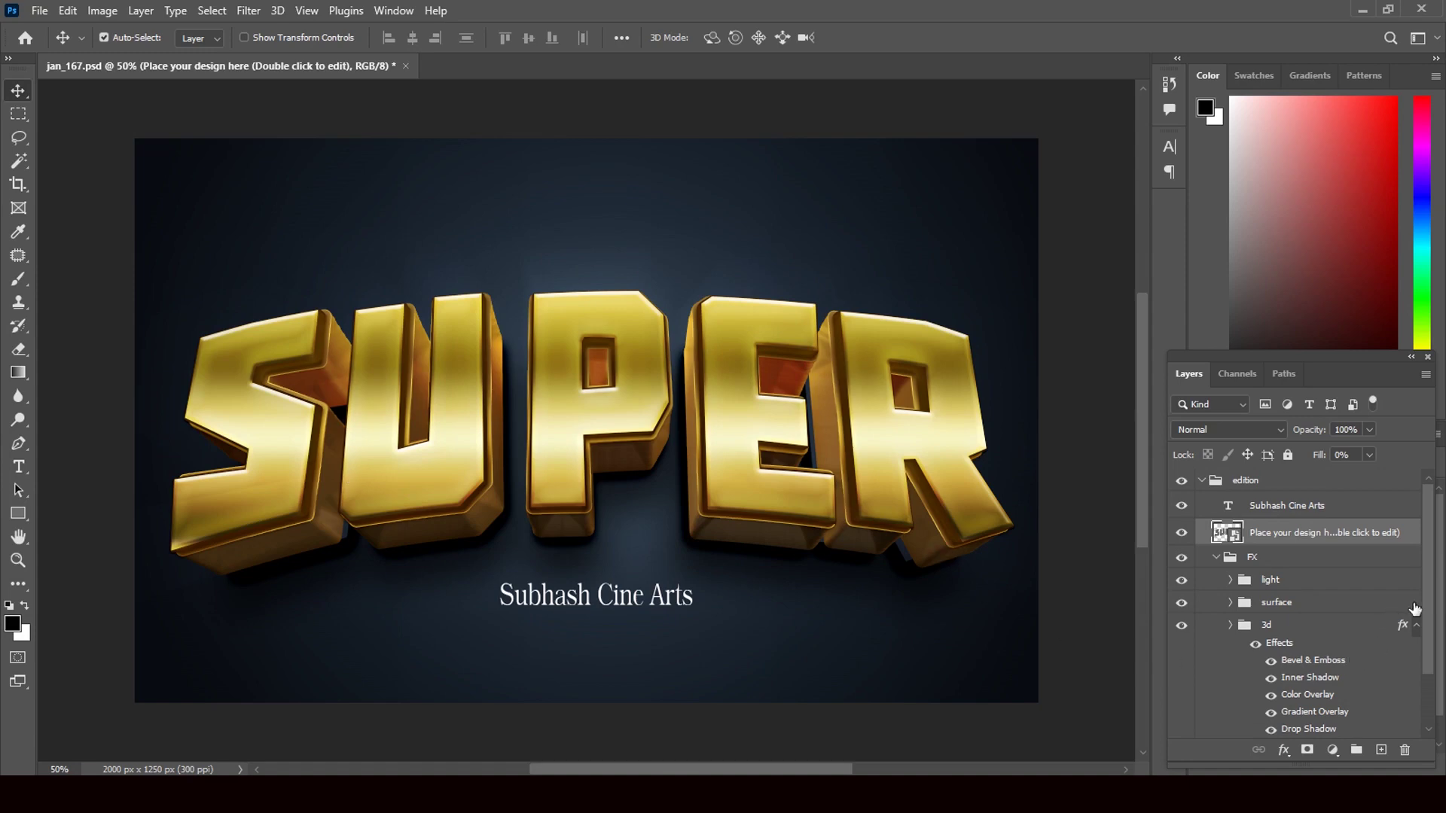
{"action": "left_click_drag", "start_coordinate": [1433, 600], "coordinate": [1431, 646]}
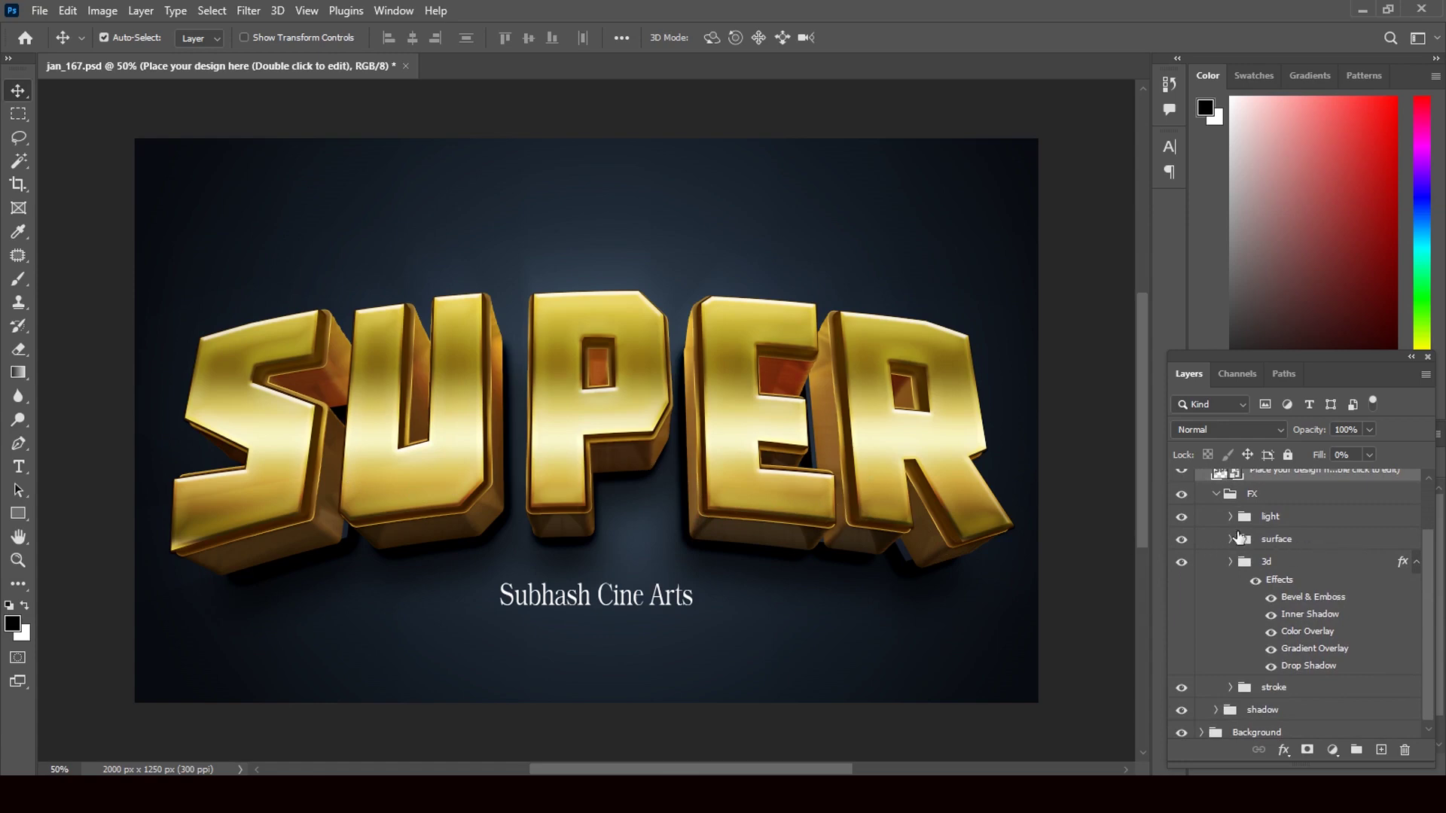
{"action": "left_click", "coordinate": [1401, 563]}
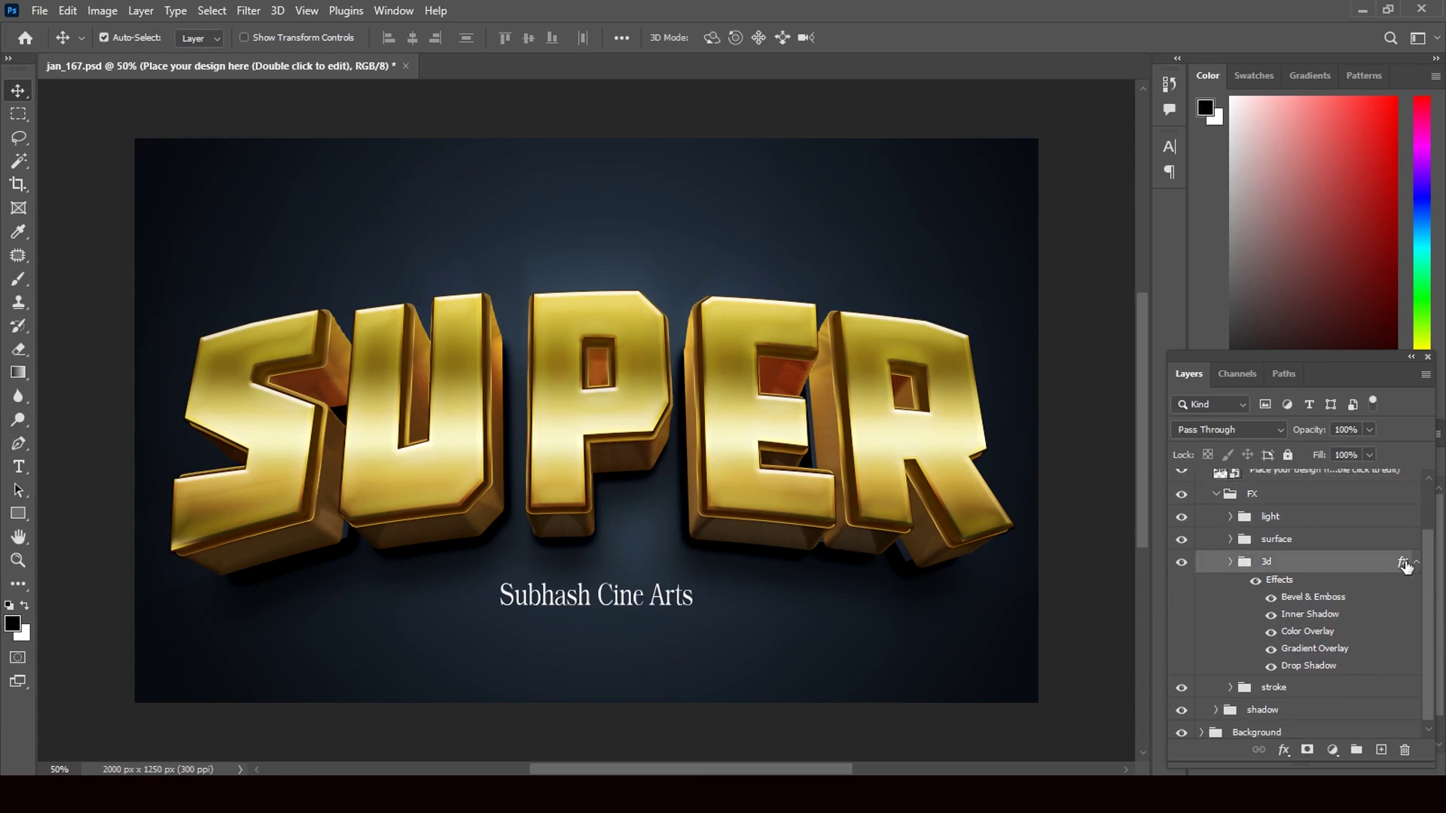
Increase the 3d group's Bevel & Emboss size from 5 px to 46 px.
{"action": "key", "text": "h"}
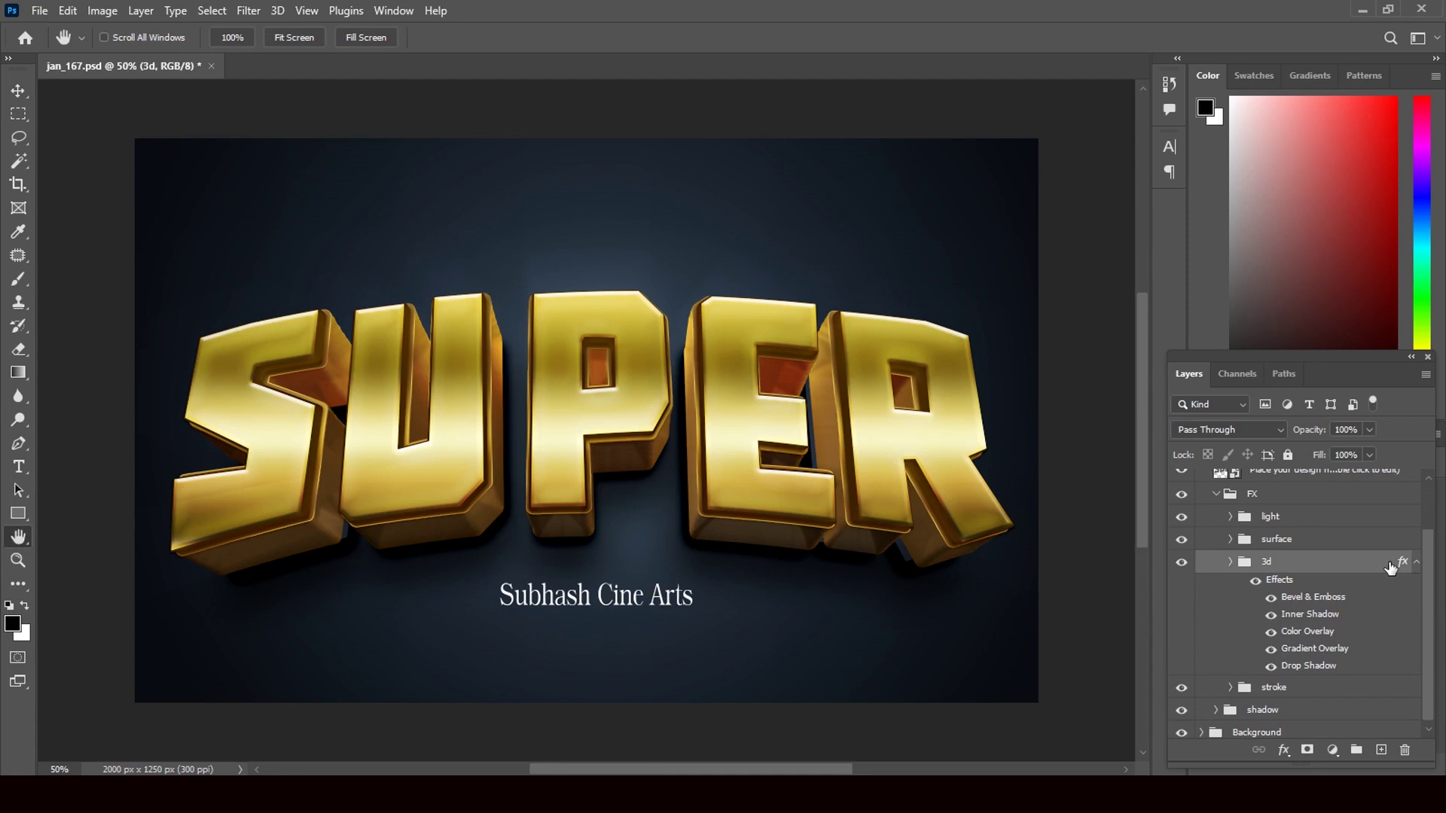
{"action": "double_click", "coordinate": [1390, 565]}
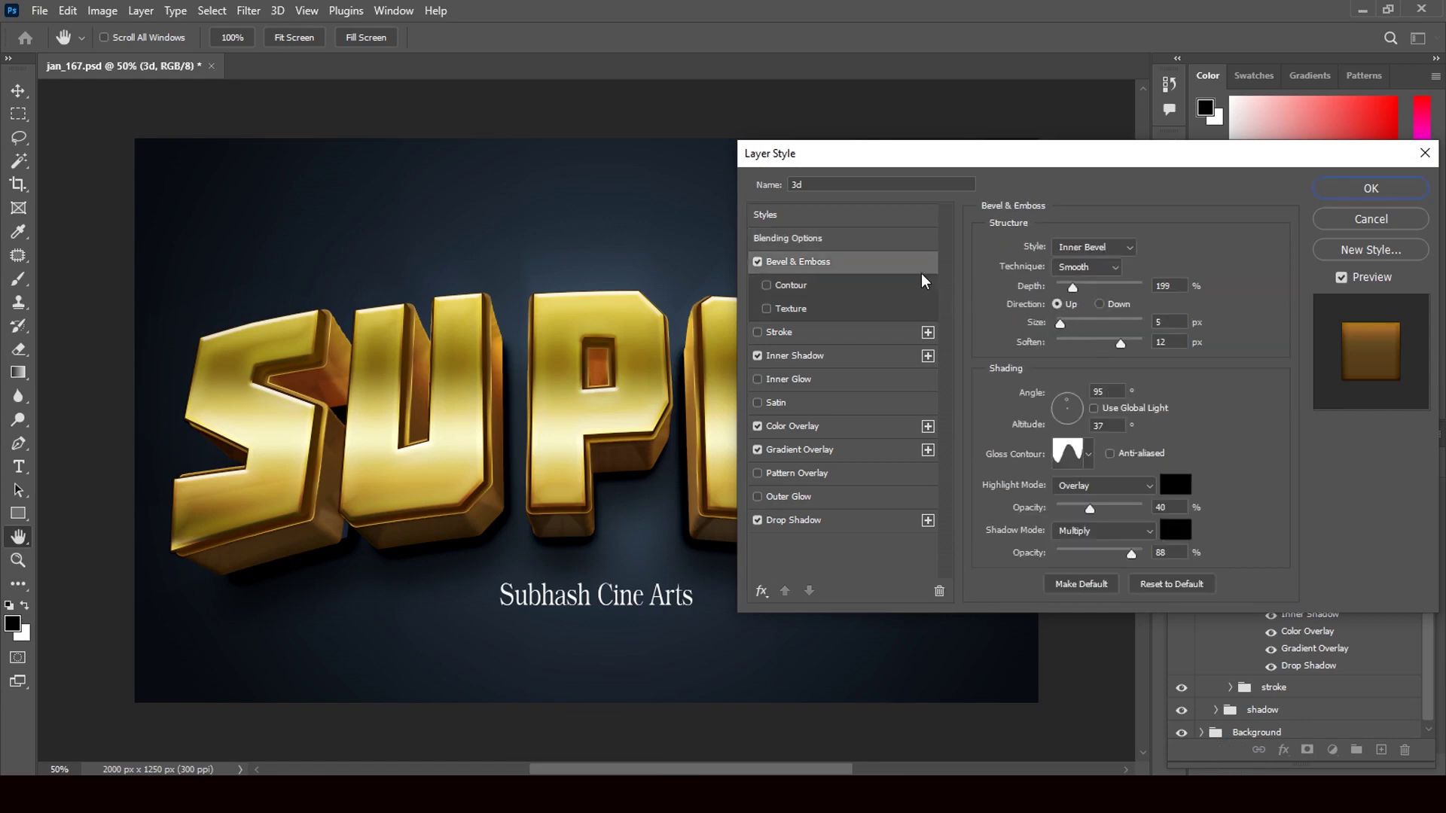
{"action": "left_click_drag", "start_coordinate": [1061, 326], "coordinate": [1077, 328]}
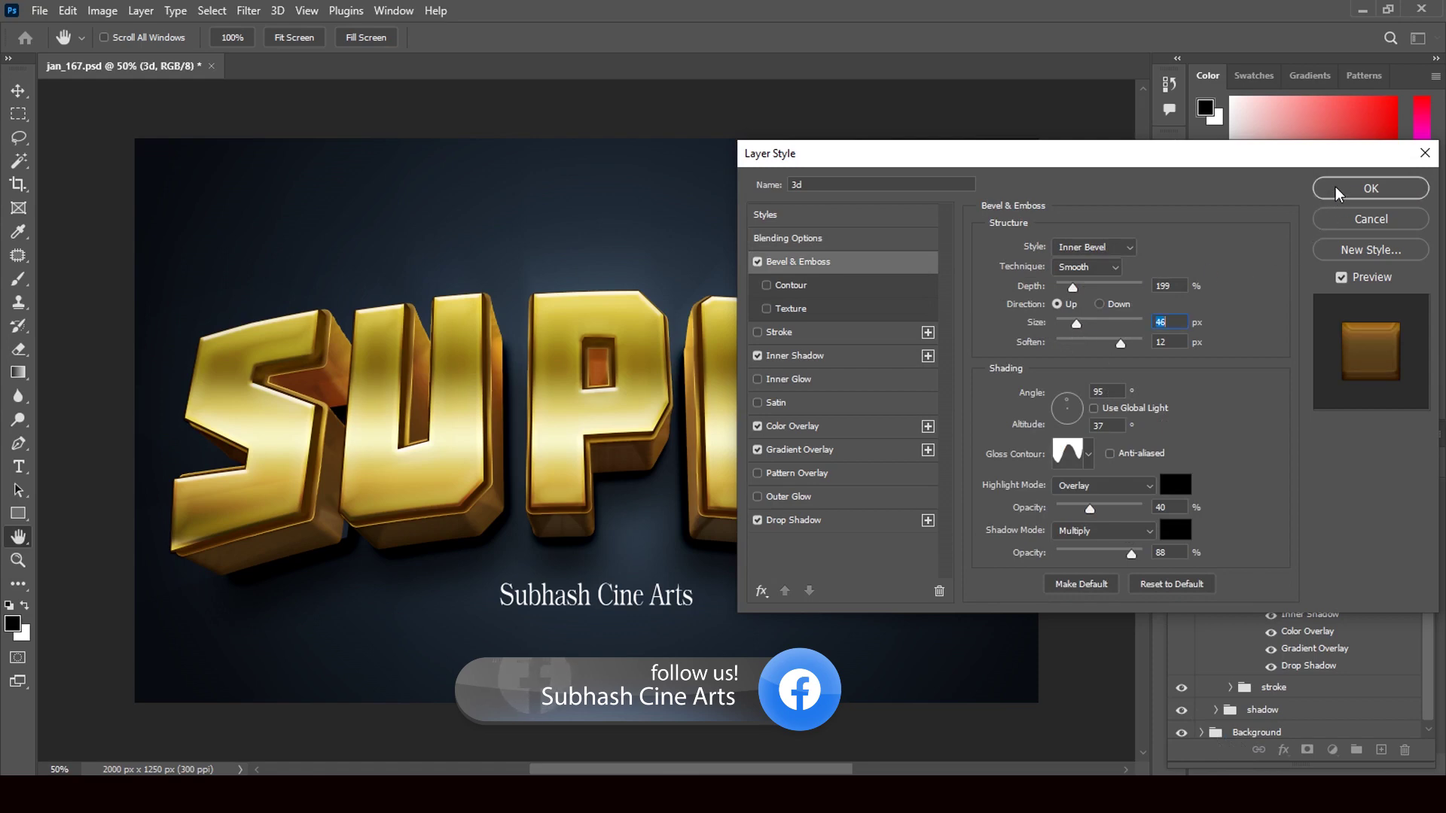
{"action": "key", "text": "Return"}
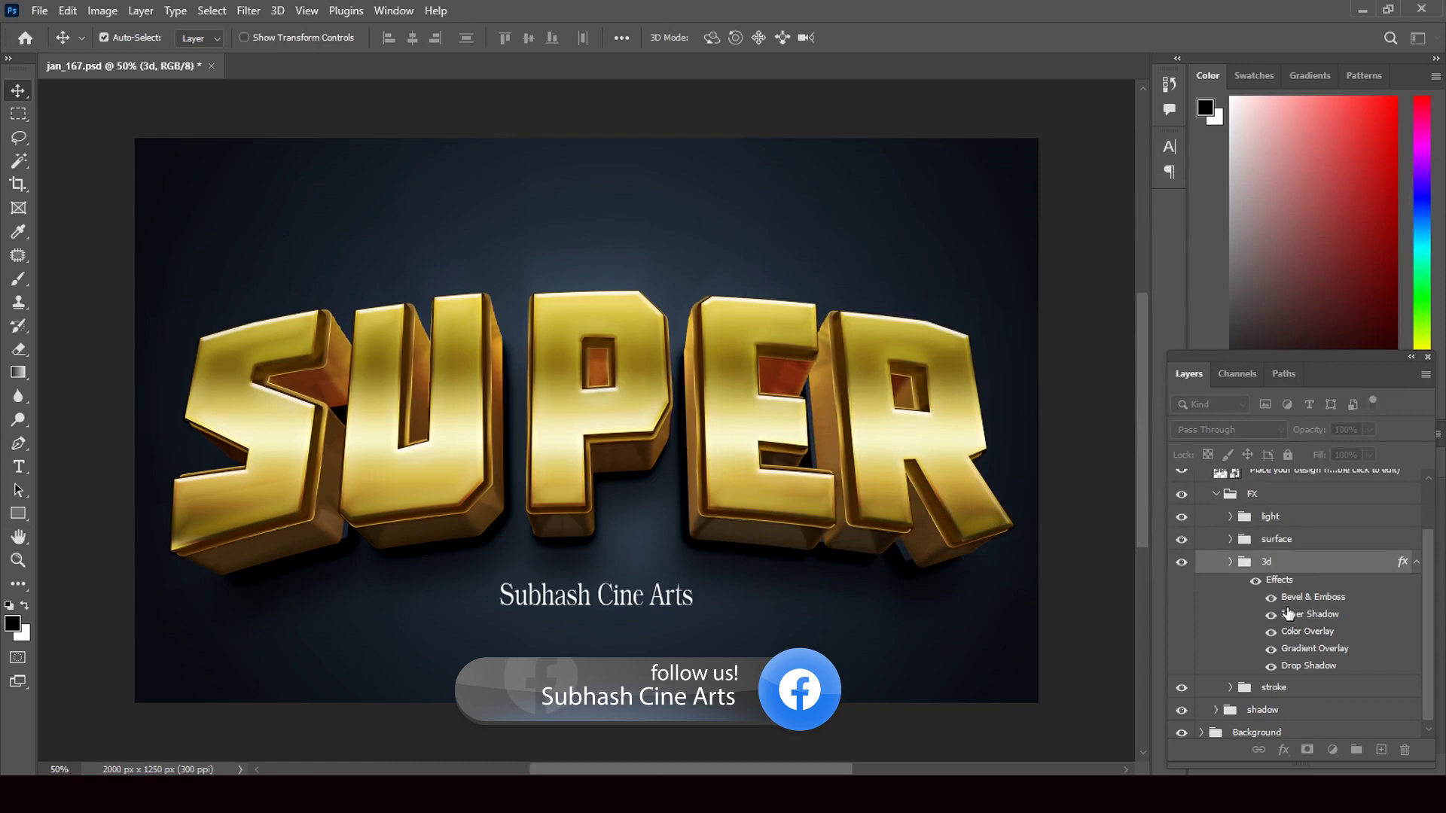
Expand the light group and try the light layer's Color Overlay opacity at 22%, then 68%.
{"action": "left_click", "coordinate": [1229, 518]}
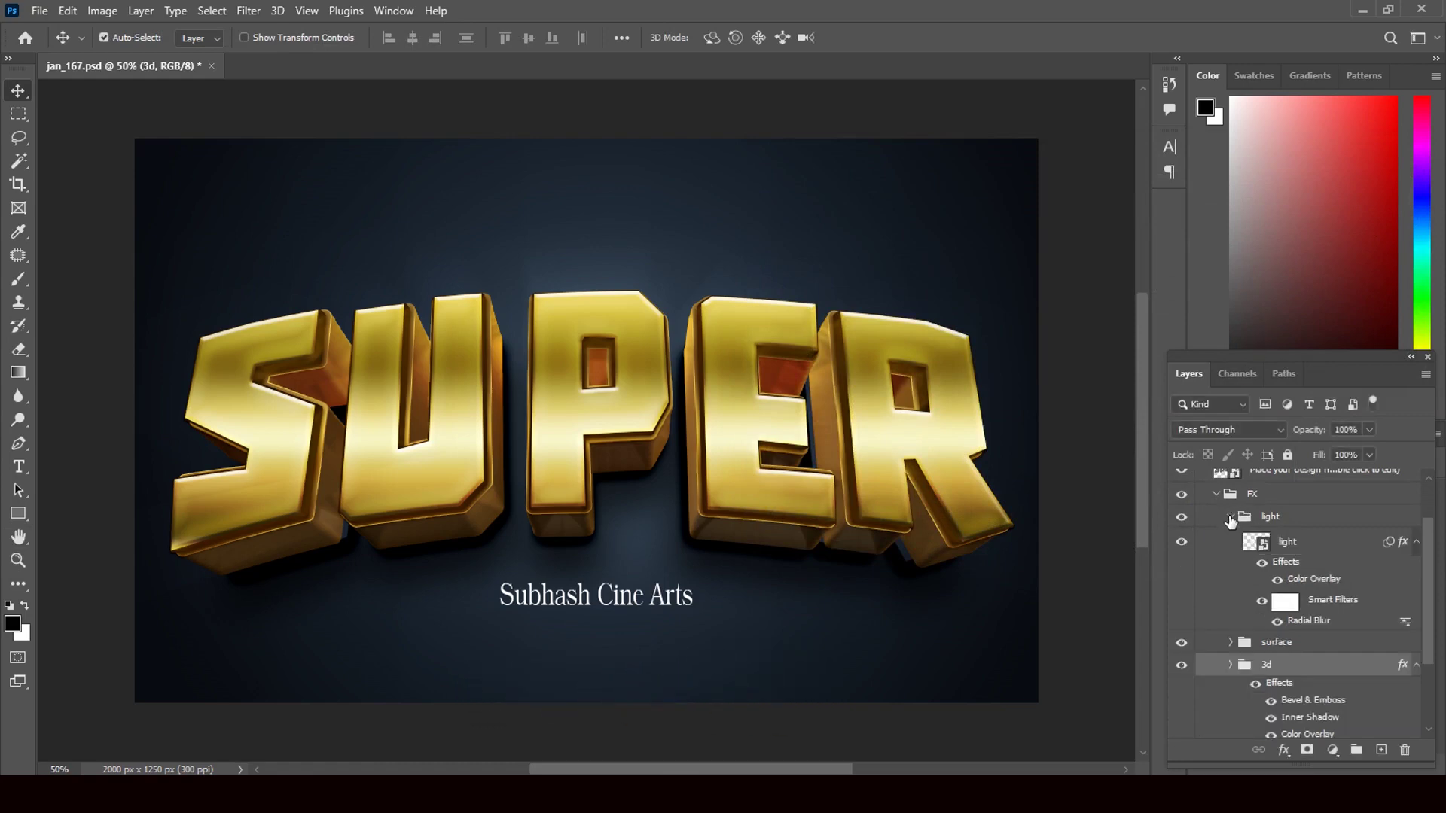
{"action": "left_click", "coordinate": [1399, 548]}
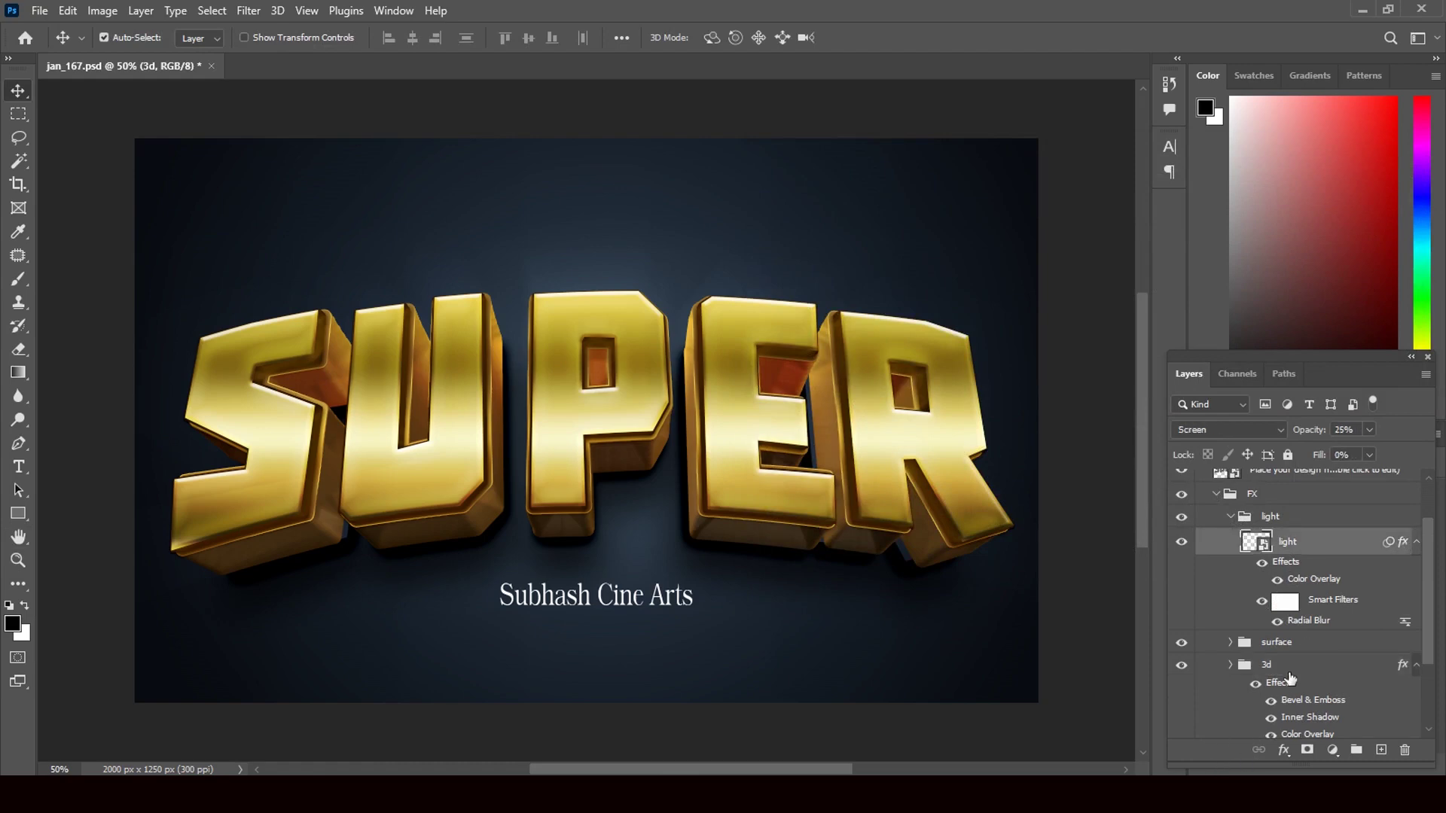
{"action": "key", "text": "h"}
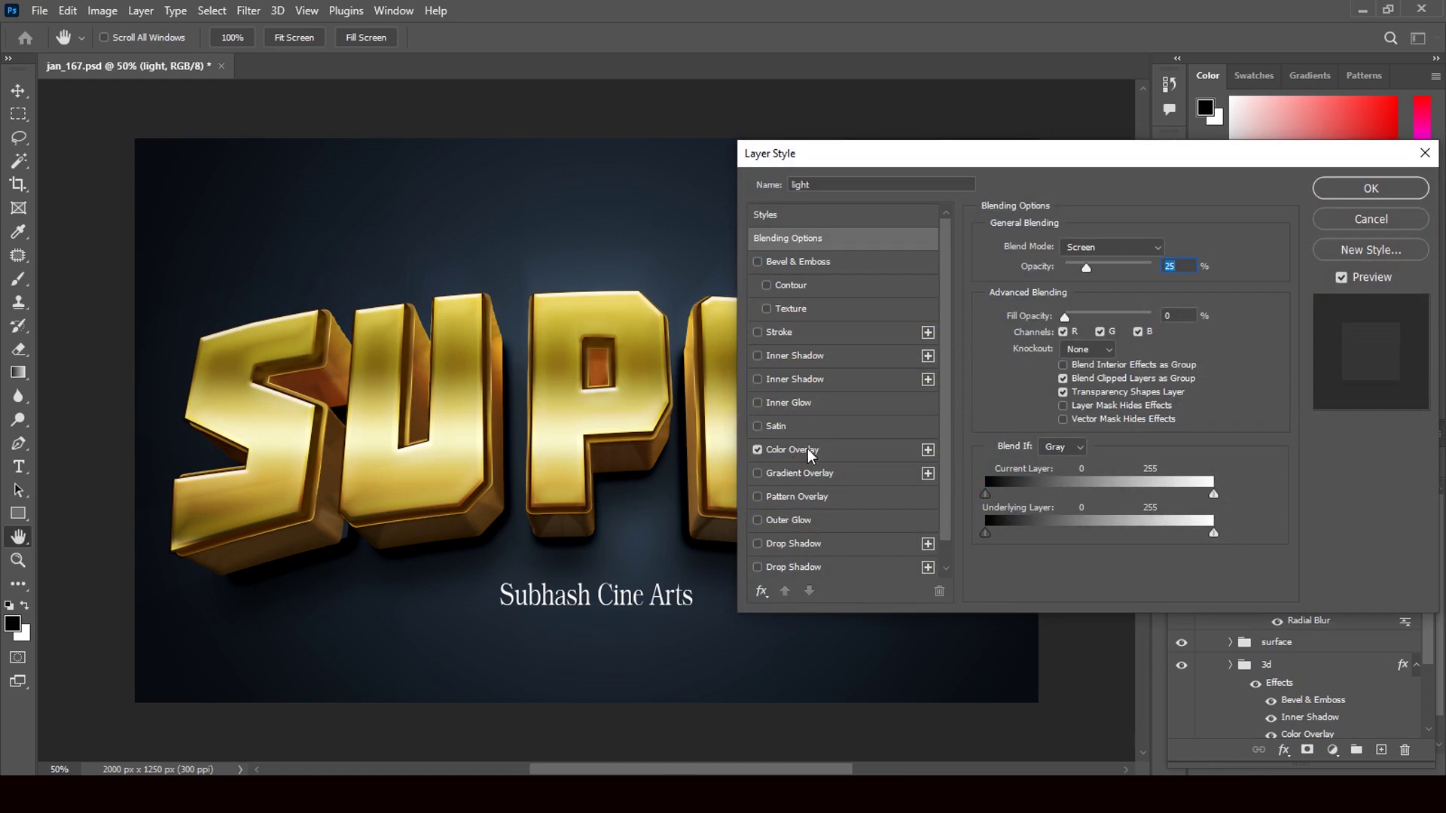
{"action": "left_click", "coordinate": [808, 449]}
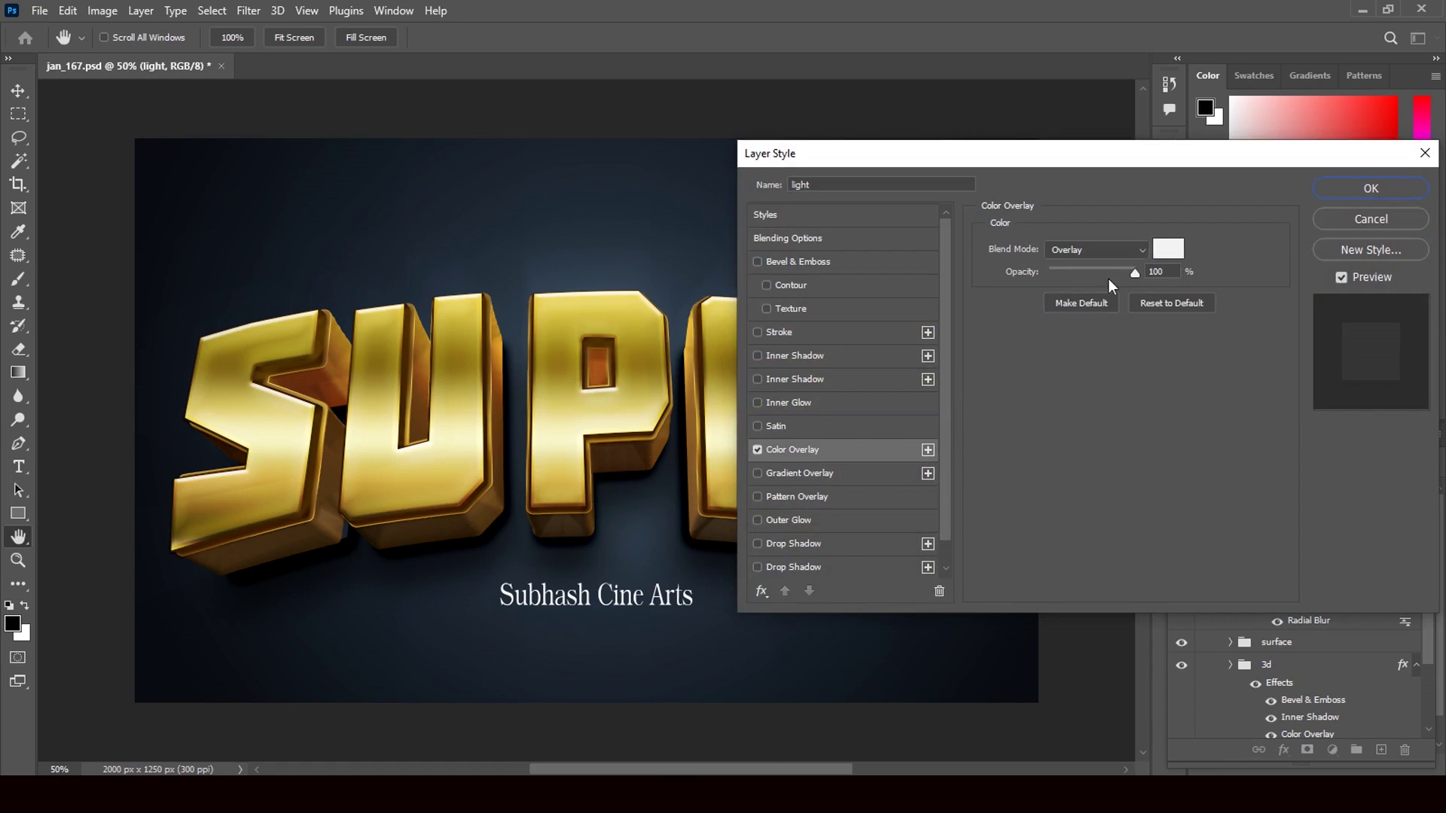
{"action": "left_click_drag", "start_coordinate": [1134, 274], "coordinate": [1068, 282]}
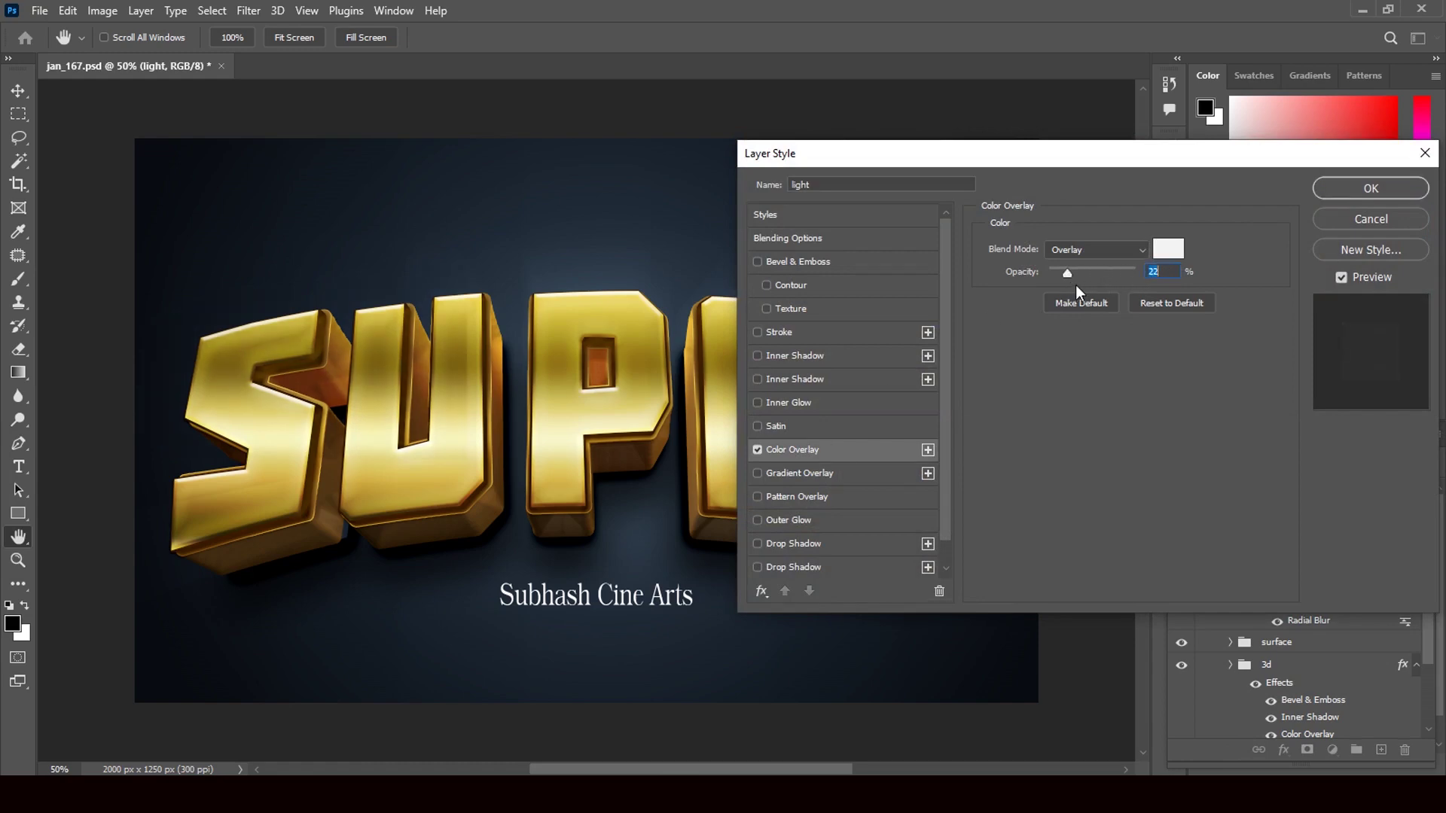
{"action": "left_click_drag", "start_coordinate": [1068, 276], "coordinate": [1108, 277]}
Add duplicate Color Overlay effects, switch off the extra copies, then cancel the changes.
{"action": "left_click", "coordinate": [926, 450]}
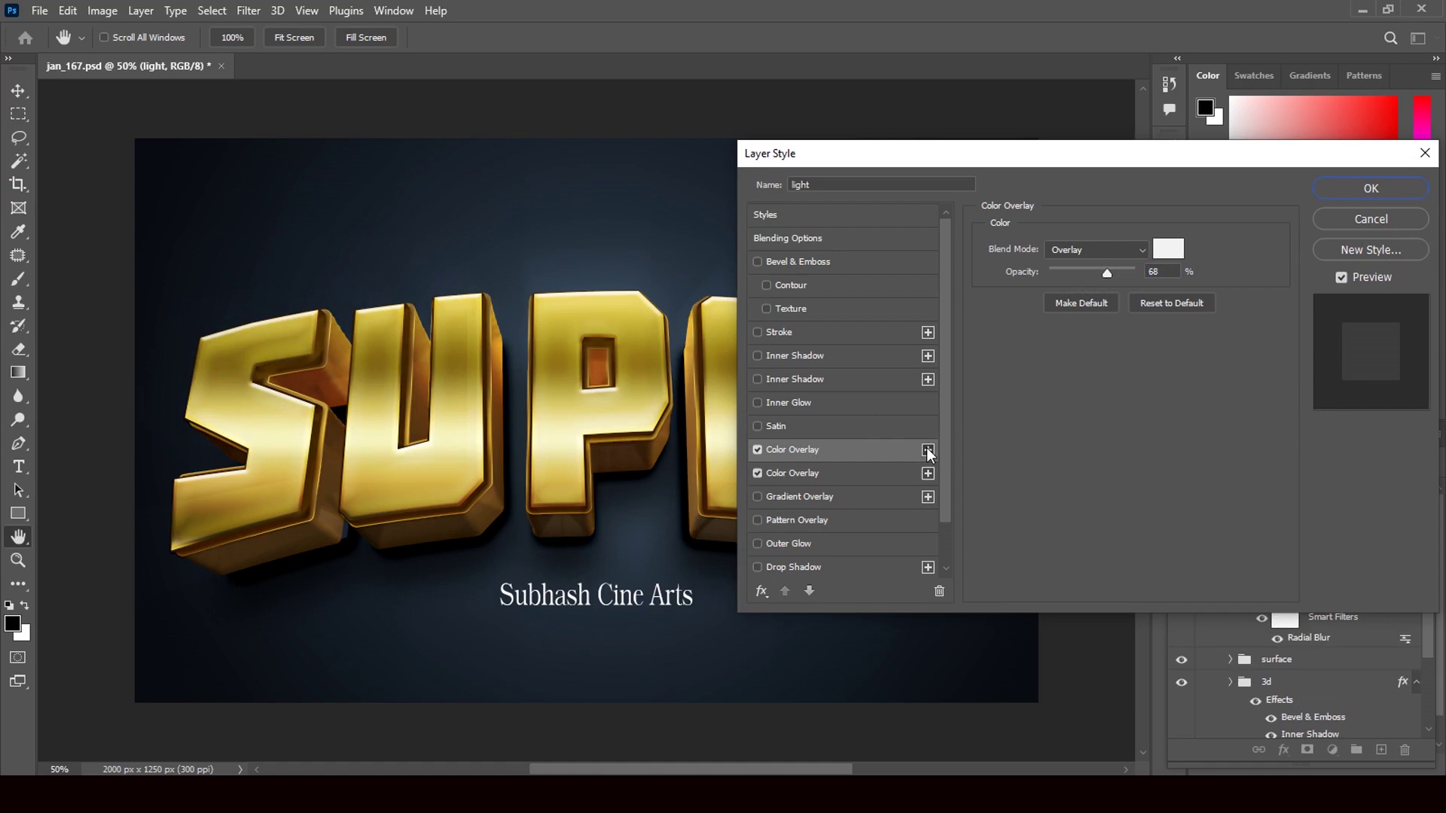
{"action": "left_click", "coordinate": [927, 450]}
{"action": "left_click", "coordinate": [927, 449]}
{"action": "left_click", "coordinate": [927, 449]}
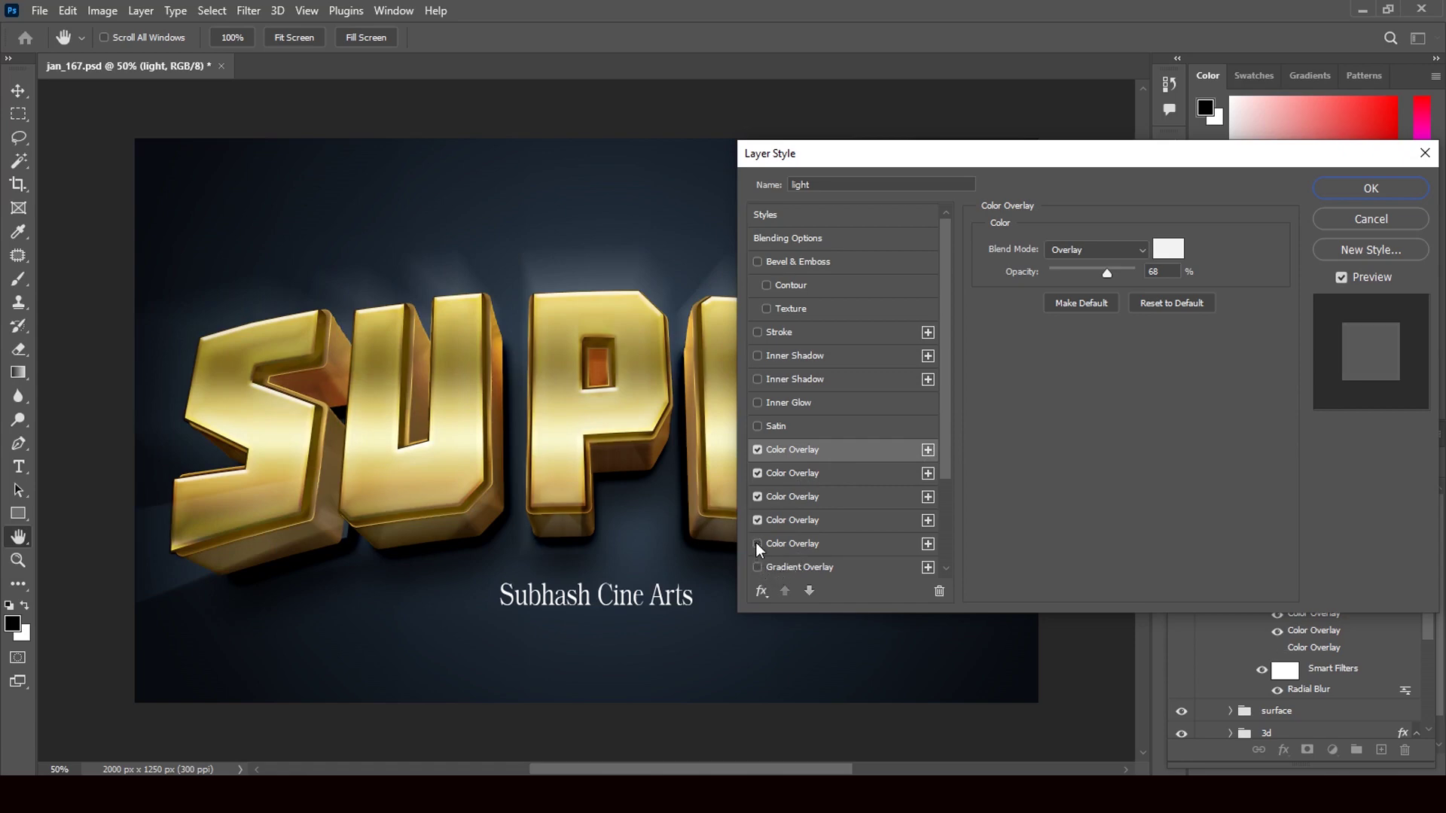
{"action": "left_click", "coordinate": [756, 520]}
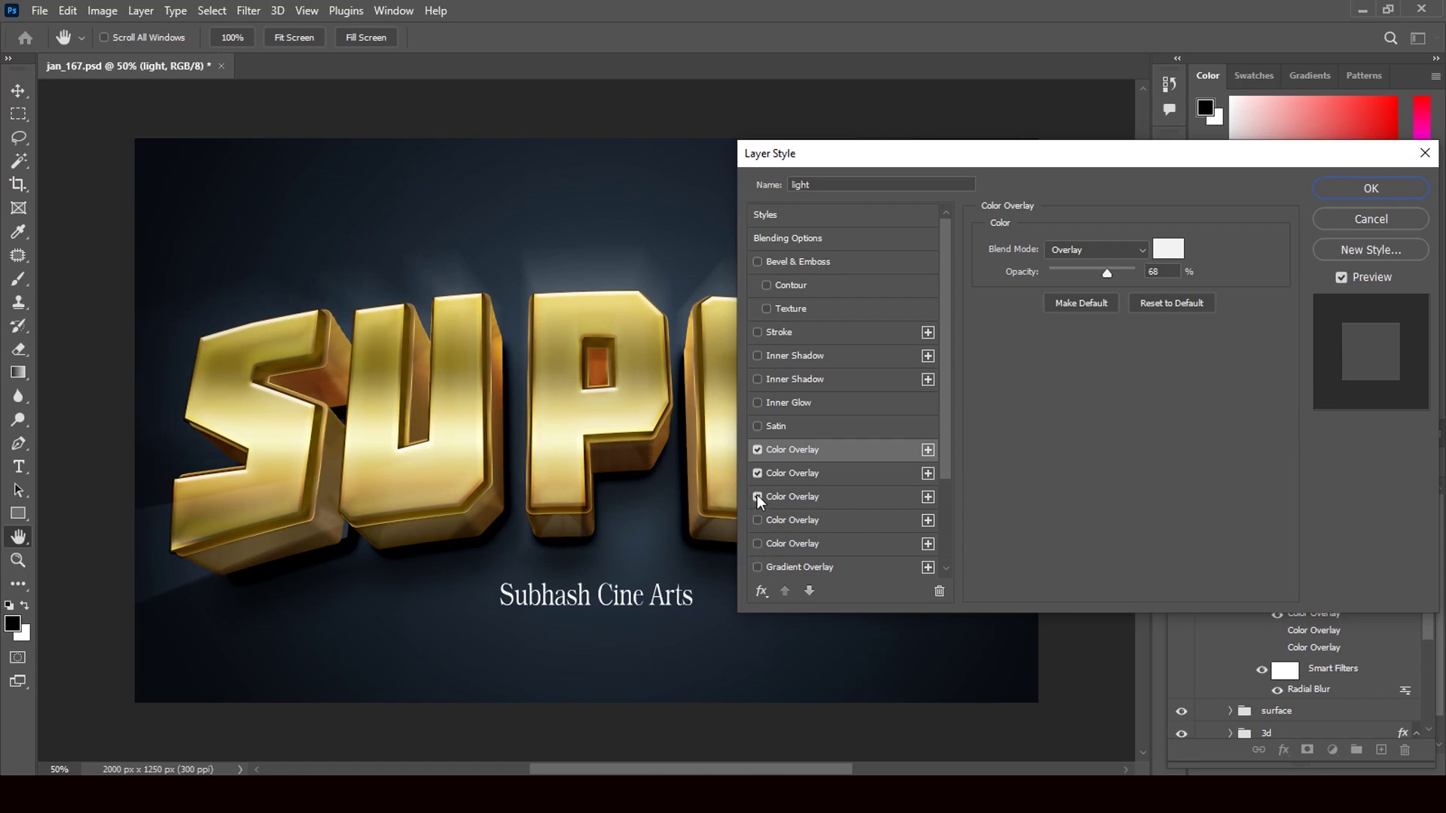
{"action": "left_click", "coordinate": [756, 496]}
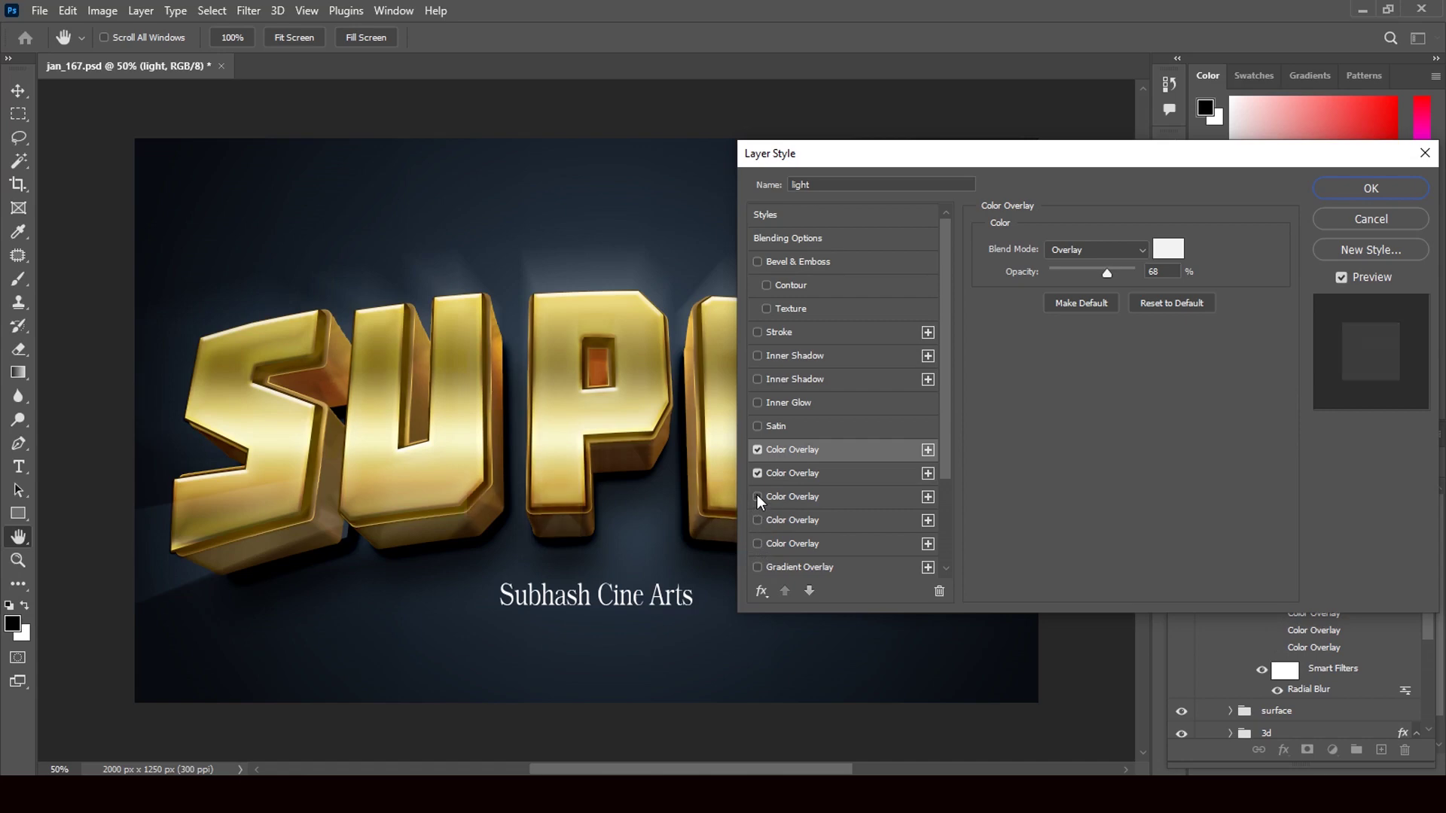
{"action": "left_click", "coordinate": [758, 473]}
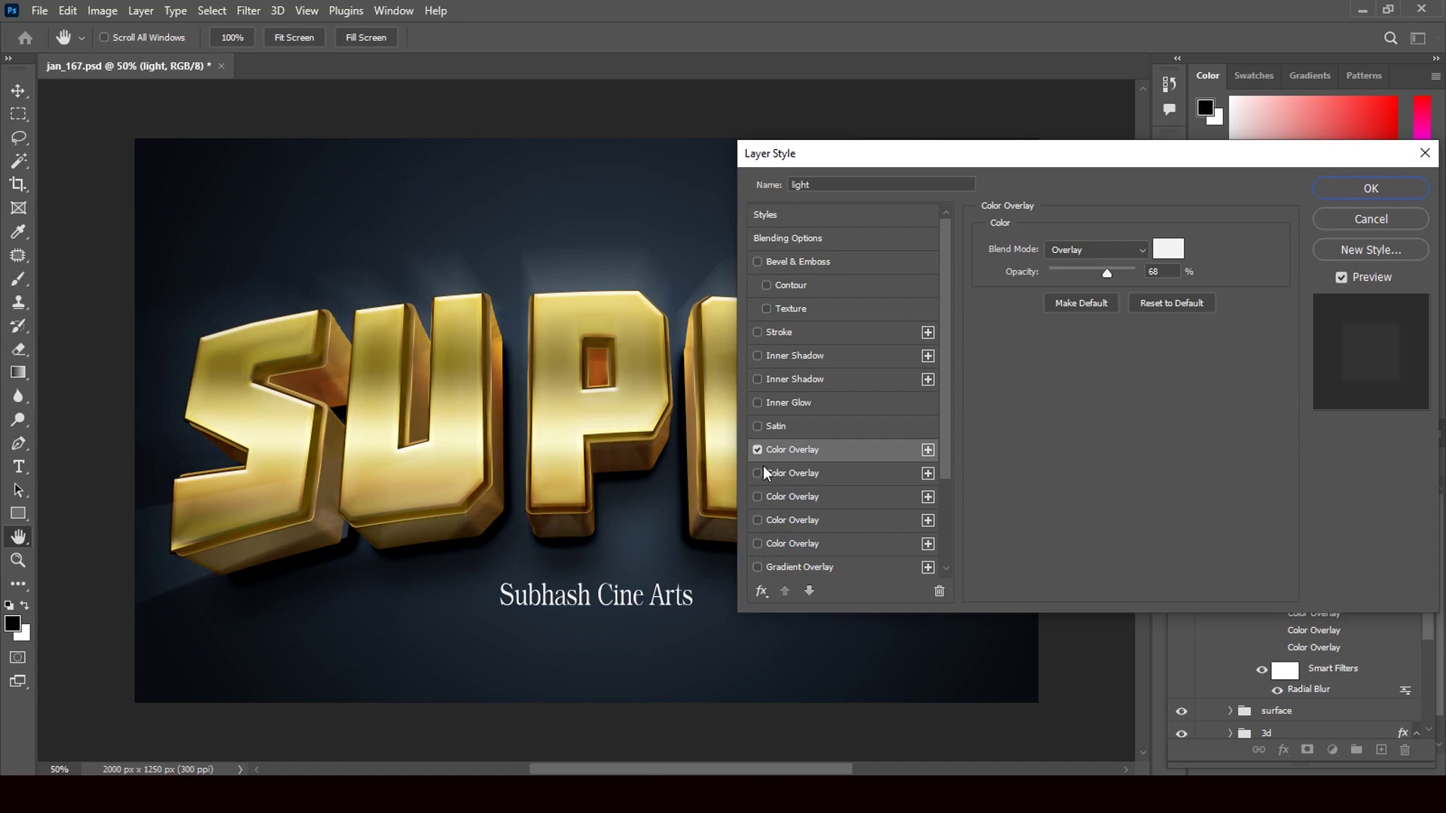
{"action": "left_click", "coordinate": [1390, 218]}
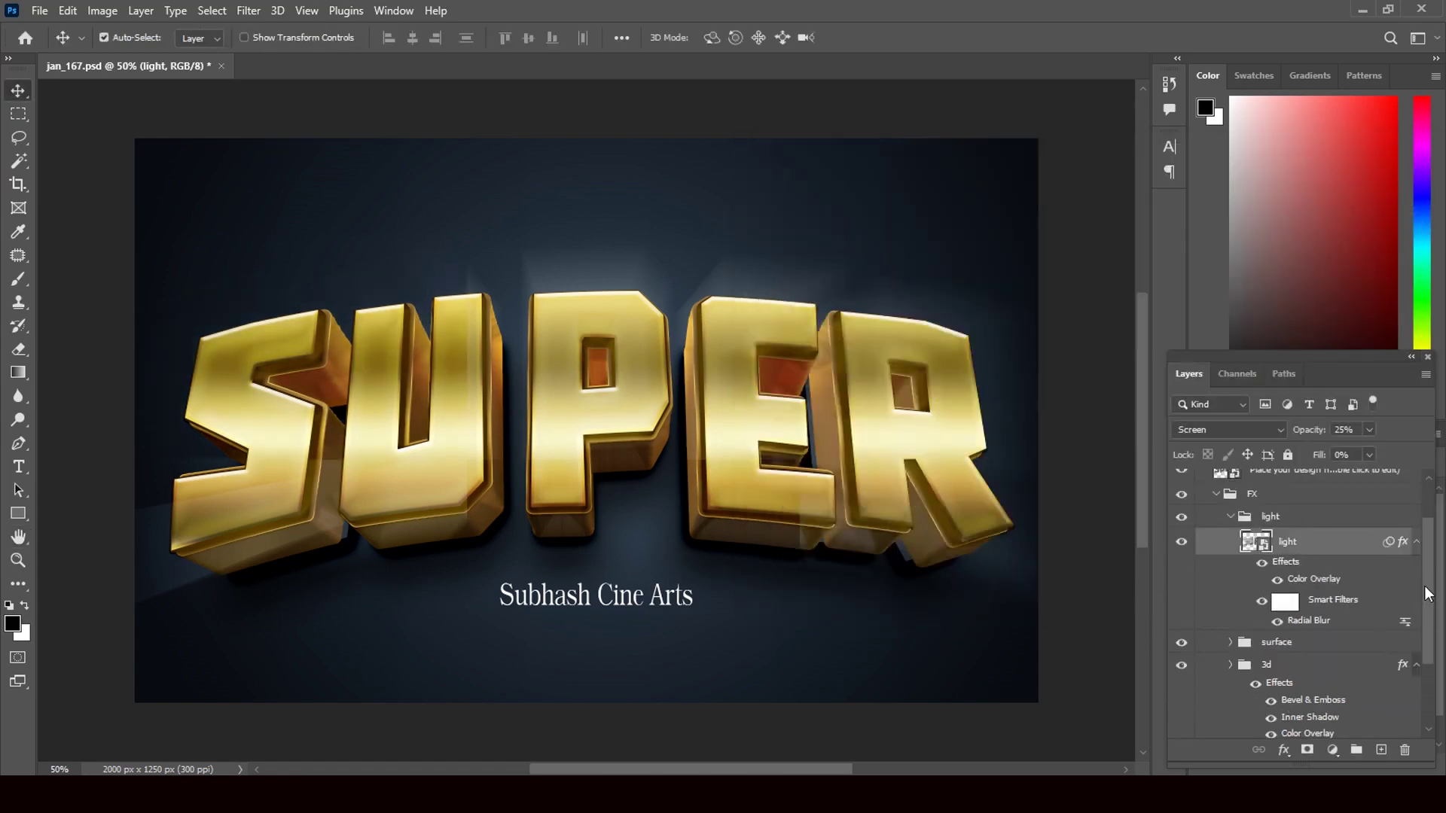
Expand the surface group and set surface 1's Bevel & Emboss size to about 21 px.
{"action": "left_click_drag", "start_coordinate": [1425, 587], "coordinate": [1429, 670]}
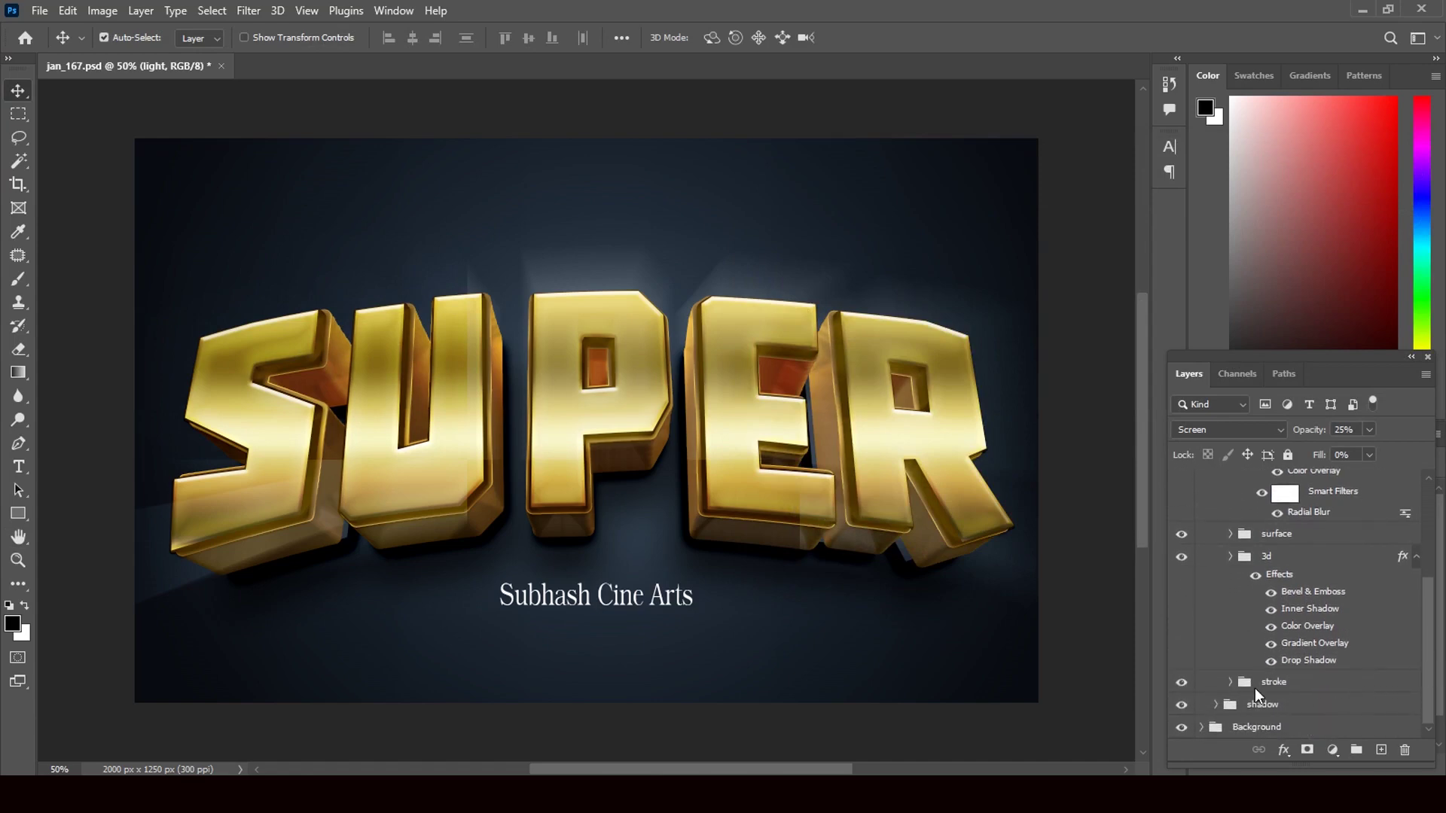
{"action": "left_click", "coordinate": [1229, 533]}
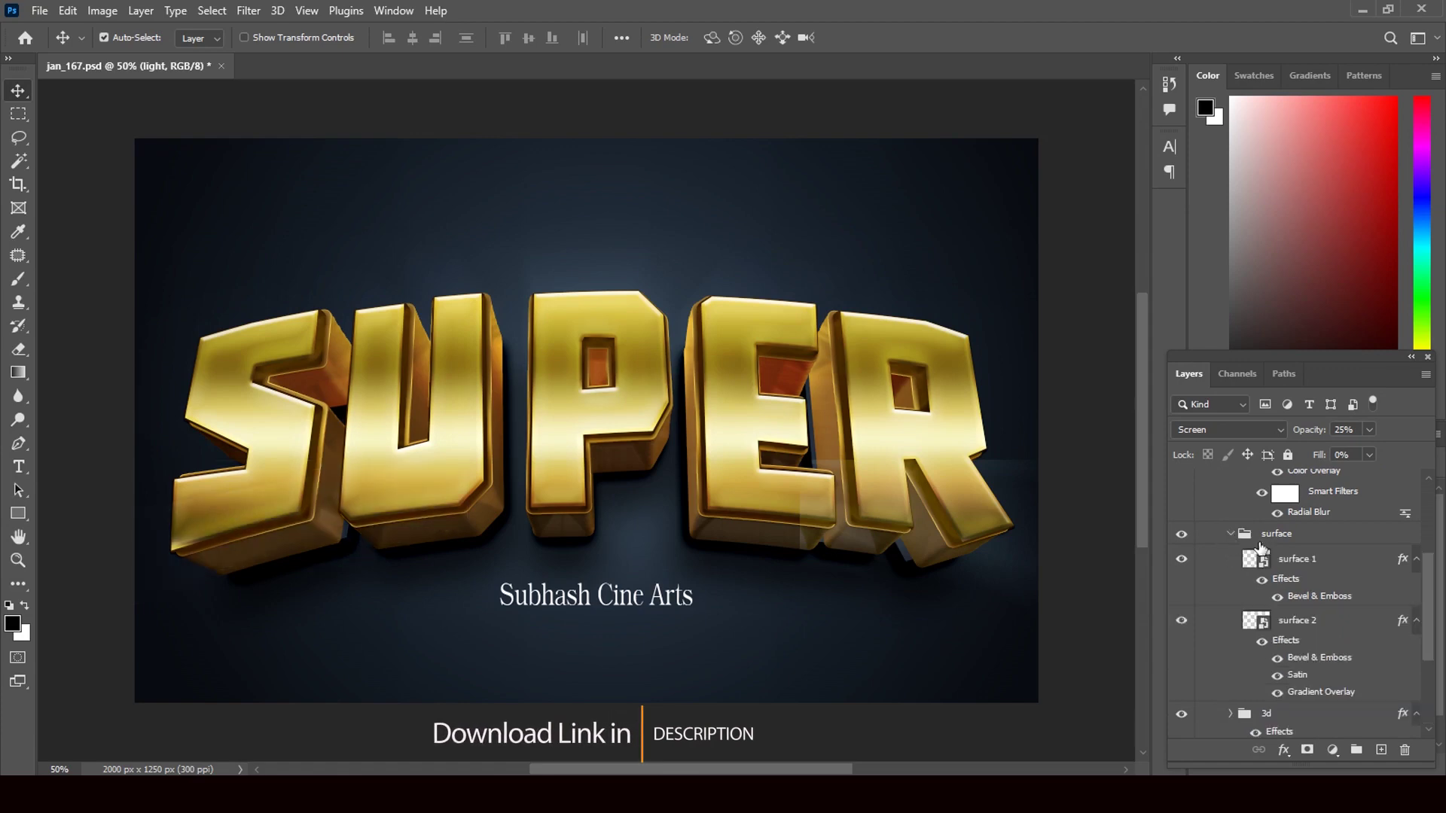
{"action": "left_click", "coordinate": [1399, 561]}
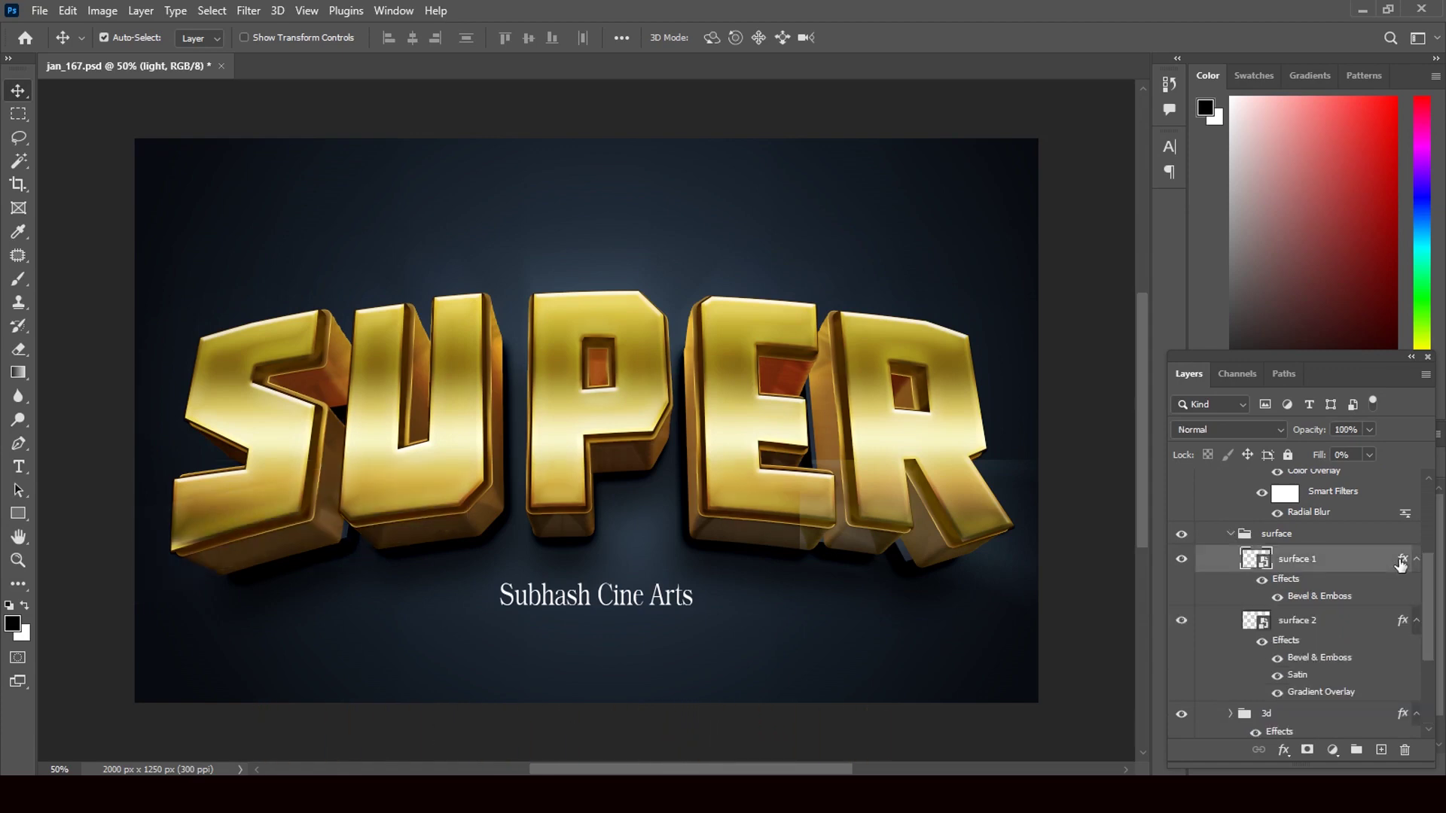
{"action": "key", "text": "h"}
{"action": "double_click", "coordinate": [1401, 561]}
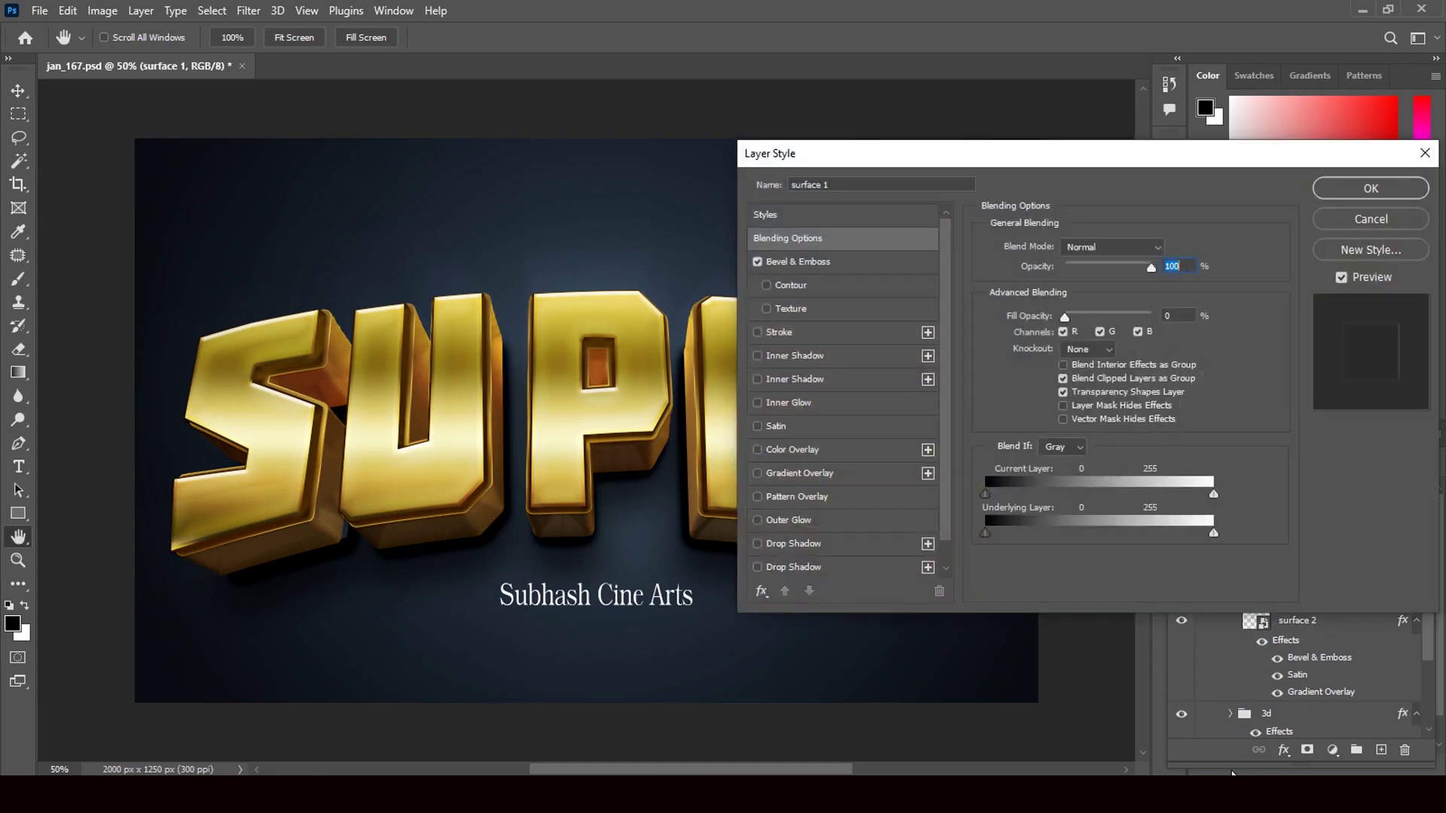
{"action": "left_click", "coordinate": [813, 262]}
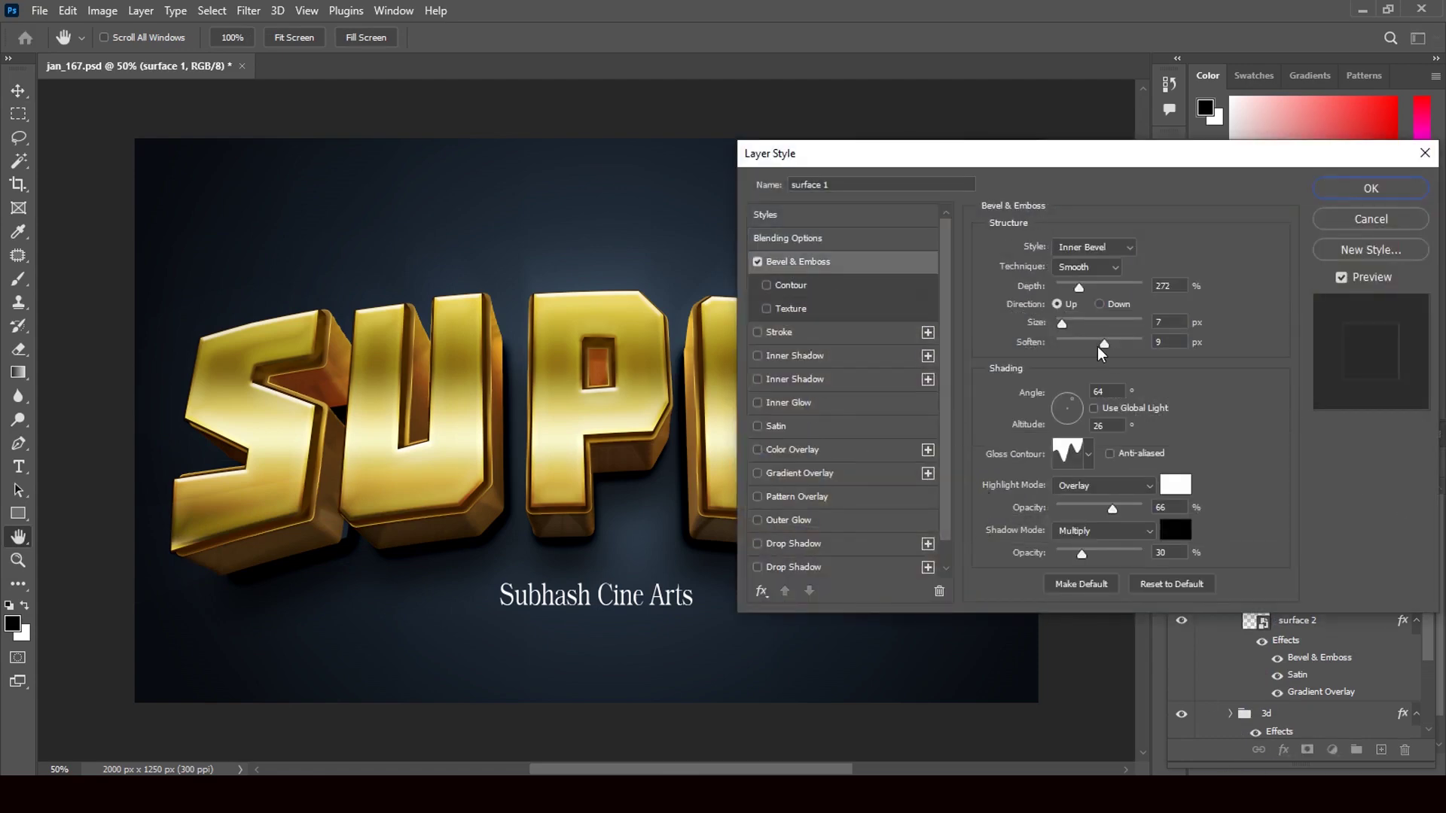
{"action": "left_click_drag", "start_coordinate": [1060, 323], "coordinate": [1089, 326]}
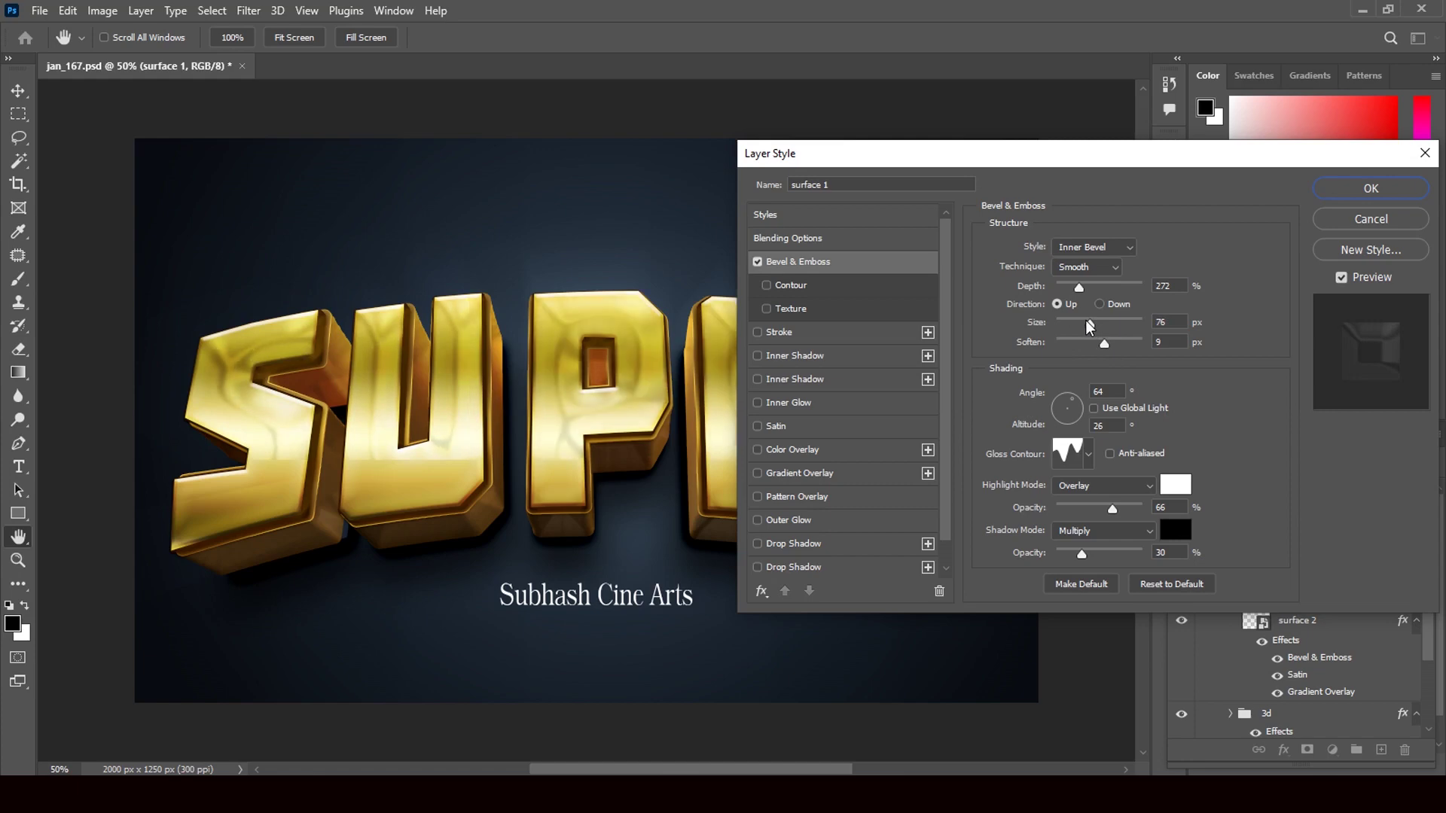
{"action": "left_click_drag", "start_coordinate": [1090, 326], "coordinate": [1073, 324]}
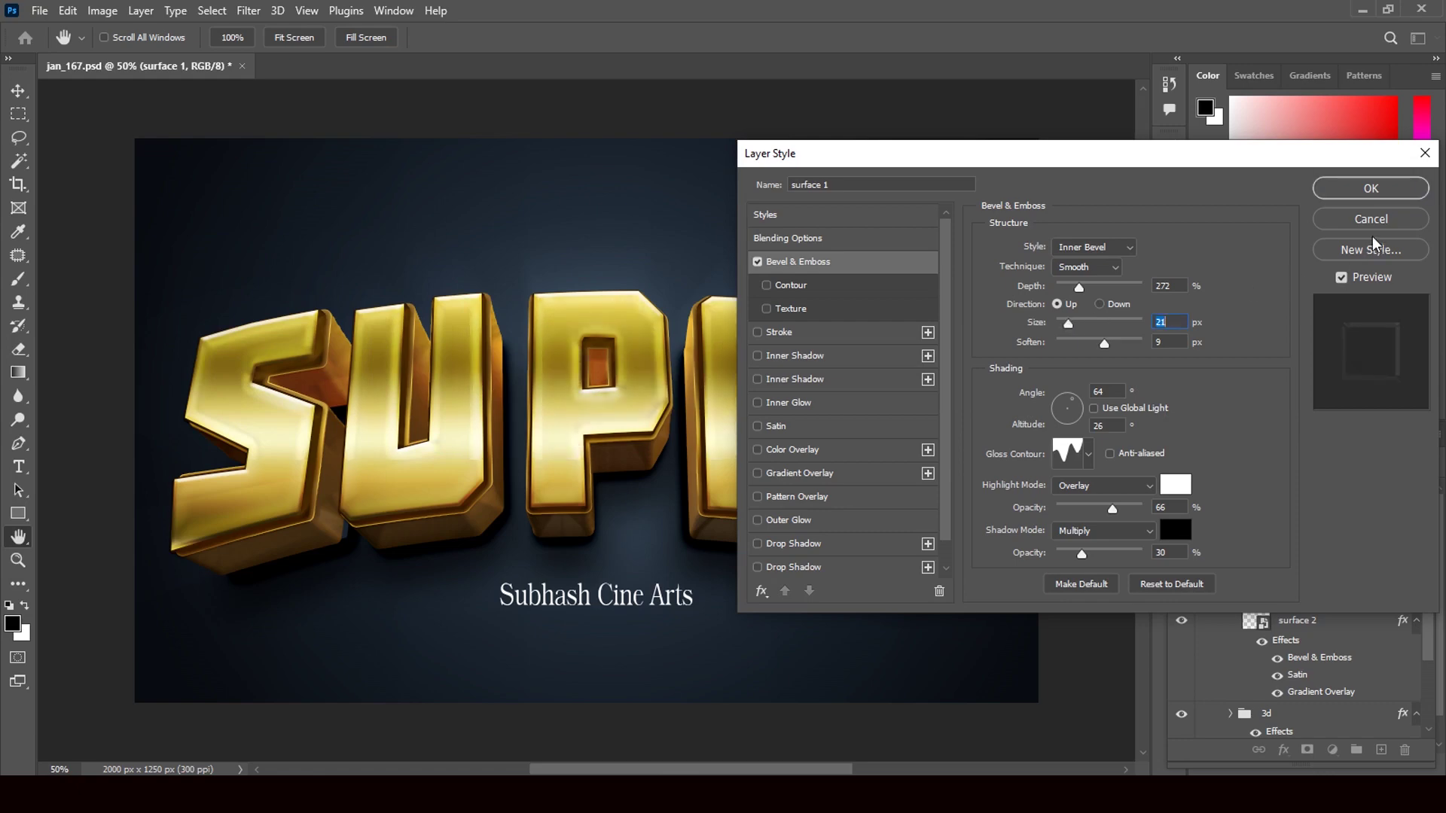
{"action": "left_click", "coordinate": [1370, 190]}
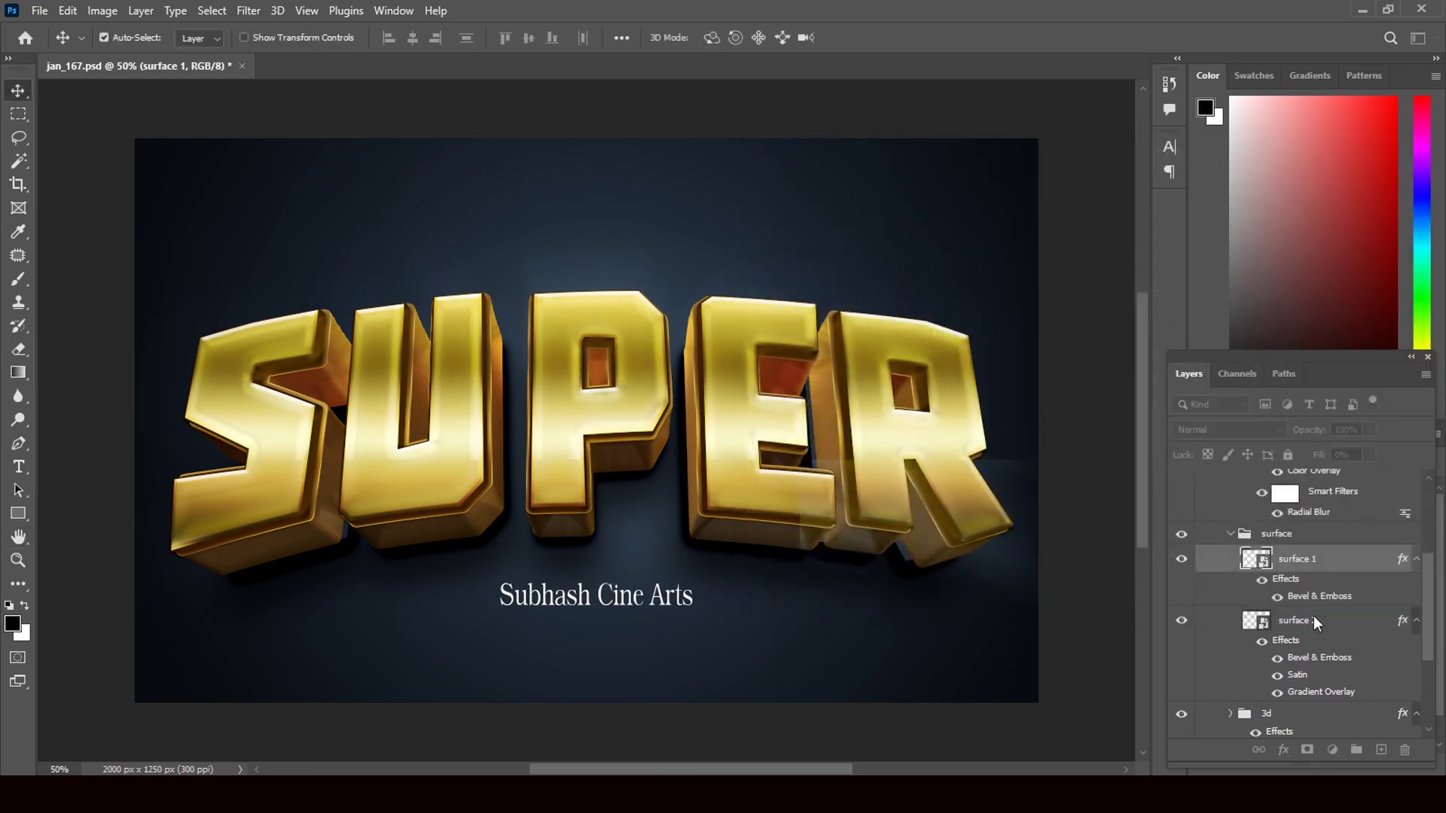
Lower the surface 2 layer's Gradient Overlay opacity to 76%.
{"action": "left_click", "coordinate": [1403, 625]}
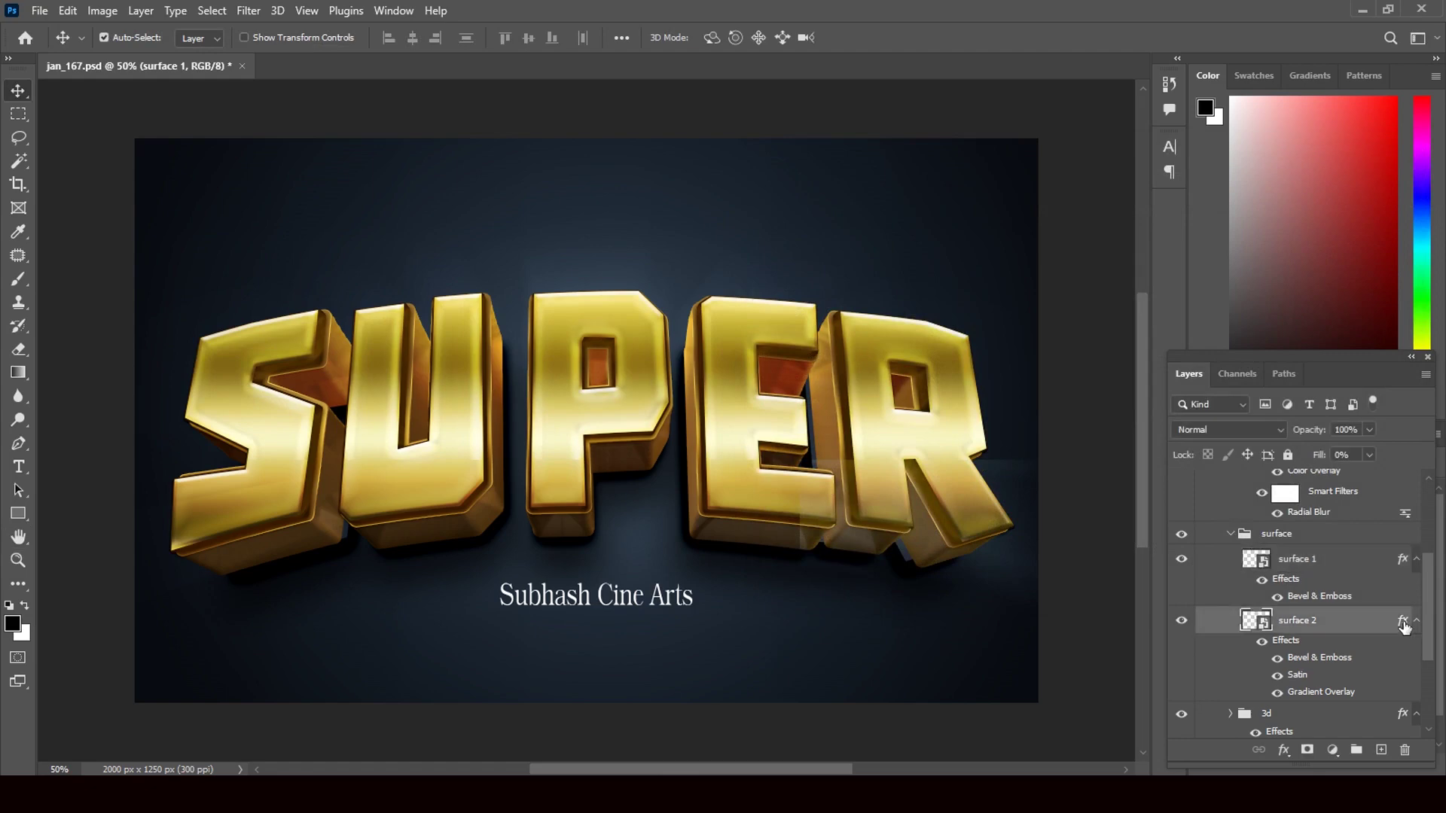
{"action": "key", "text": "h"}
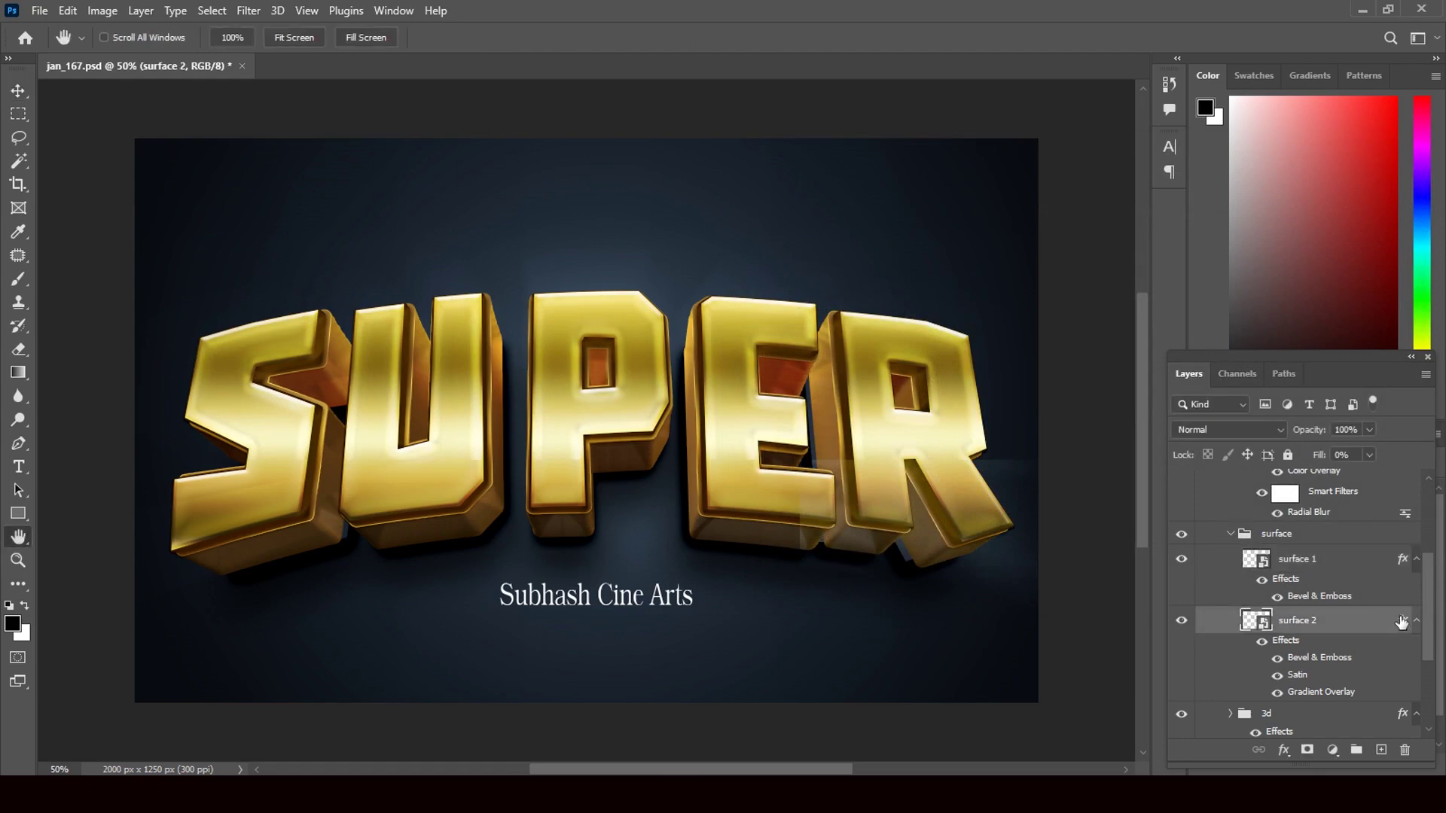
{"action": "double_click", "coordinate": [1402, 622]}
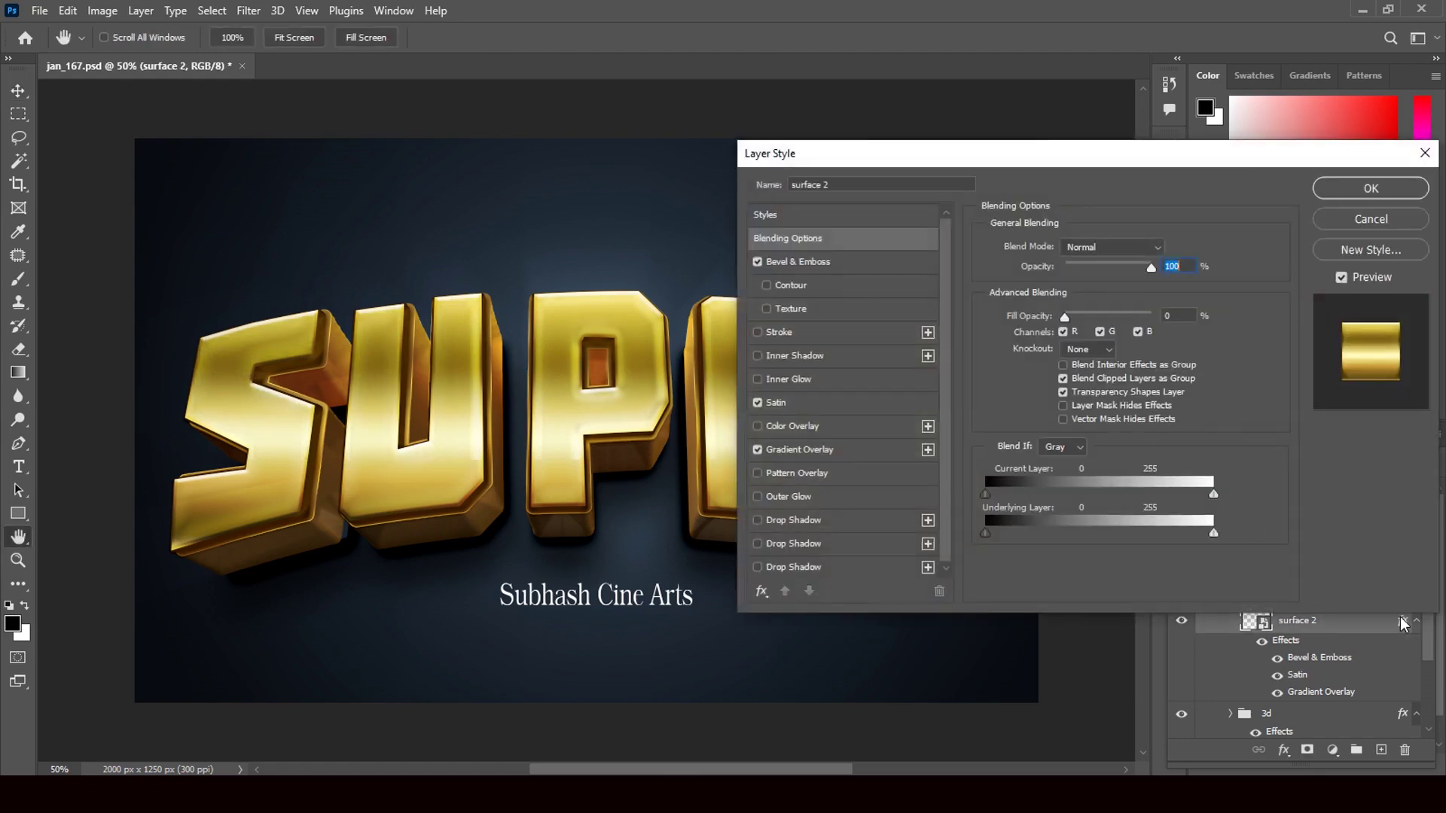
{"action": "left_click", "coordinate": [808, 451]}
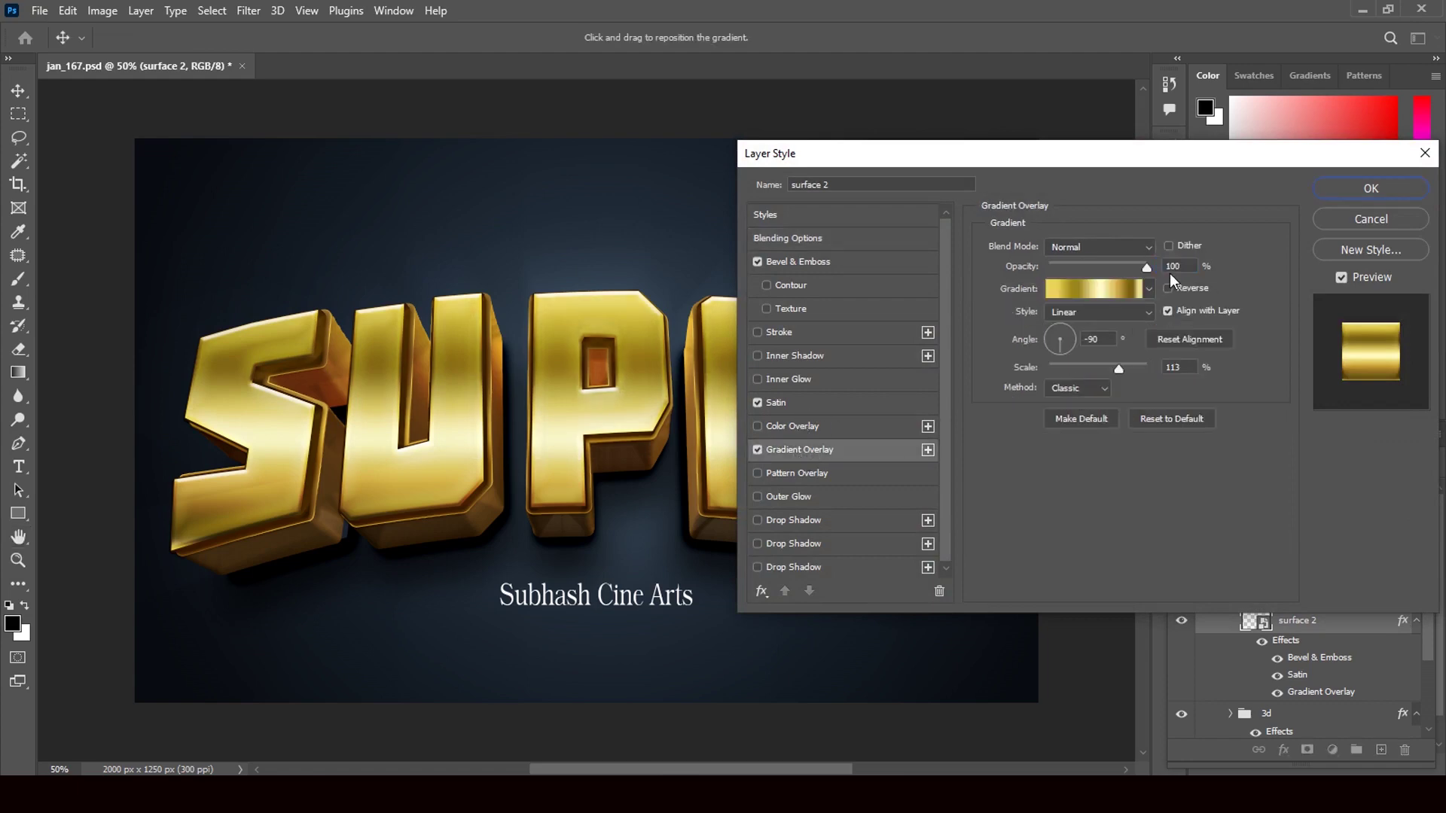
{"action": "mouse_move", "coordinate": [1146, 267]}
{"action": "left_mouse_down"}
{"action": "mouse_move", "coordinate": [1123, 267]}
{"action": "mouse_move", "coordinate": [1158, 265]}
{"action": "left_mouse_up"}
Move the gold gradient's stops to locations 80 and 39 and apply the edited gradient.
{"action": "left_click", "coordinate": [1099, 290]}
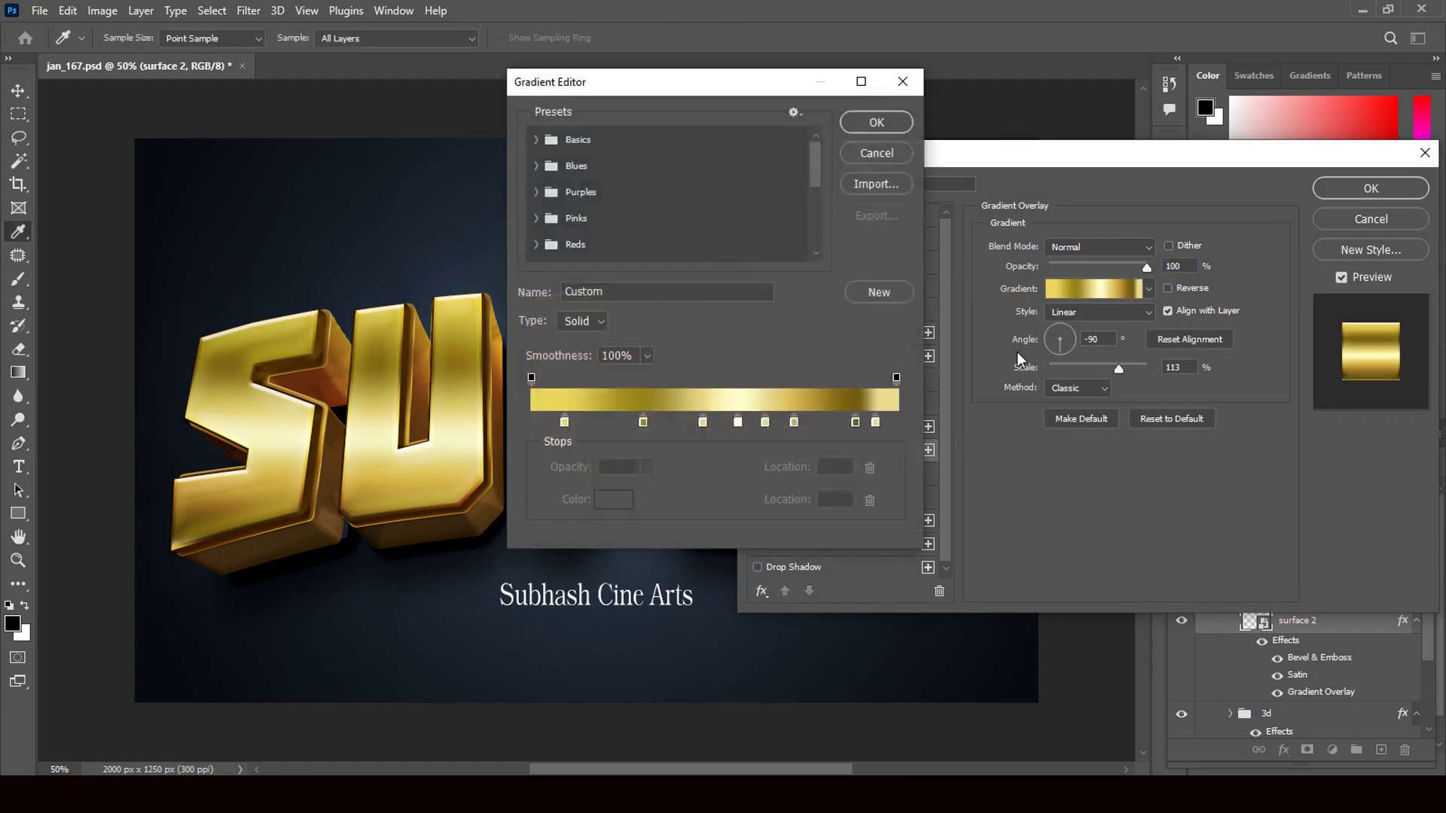
{"action": "left_click", "coordinate": [796, 422]}
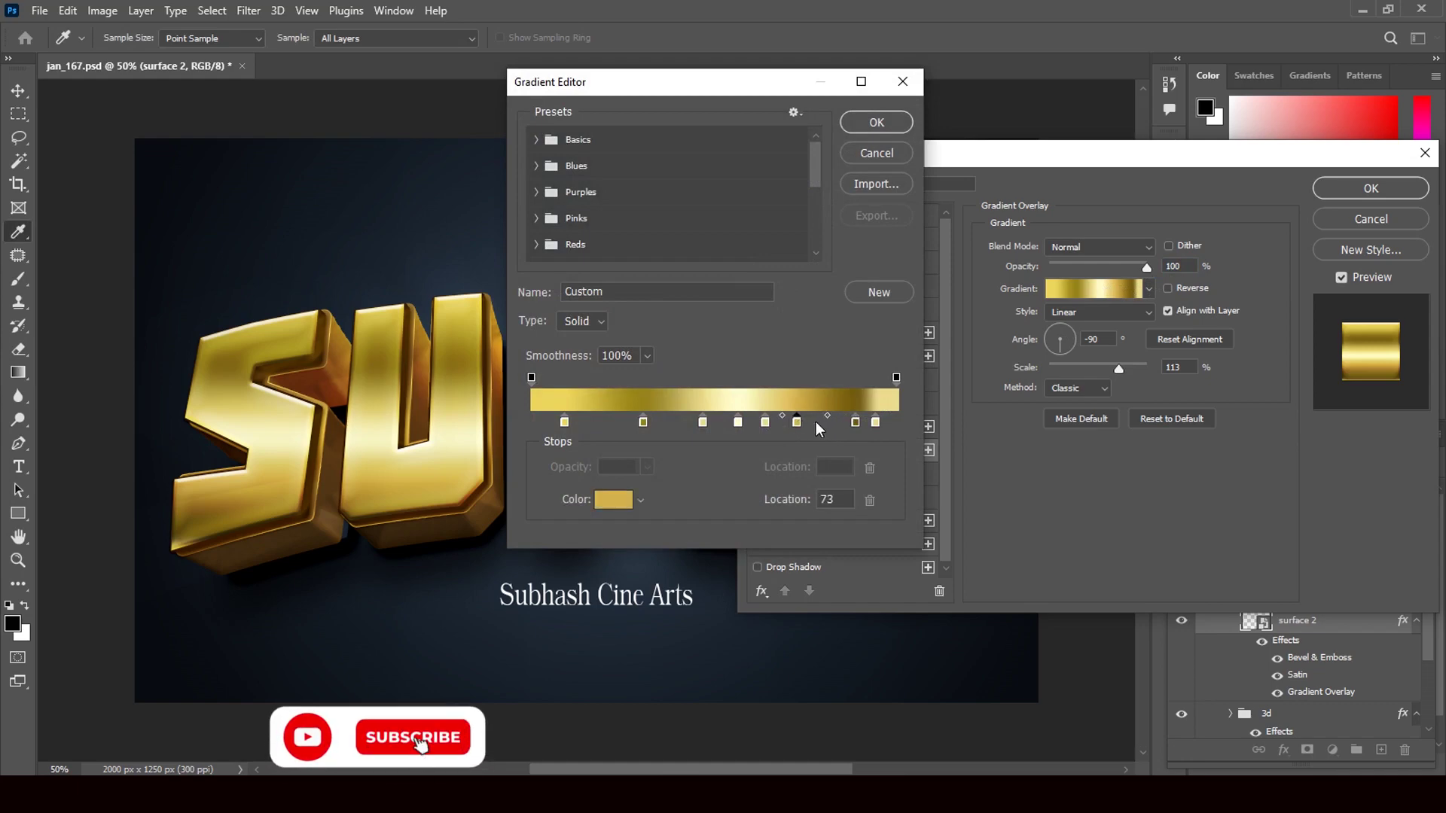
{"action": "mouse_move", "coordinate": [796, 422]}
{"action": "left_mouse_down"}
{"action": "mouse_move", "coordinate": [883, 419]}
{"action": "mouse_move", "coordinate": [864, 422]}
{"action": "left_mouse_up"}
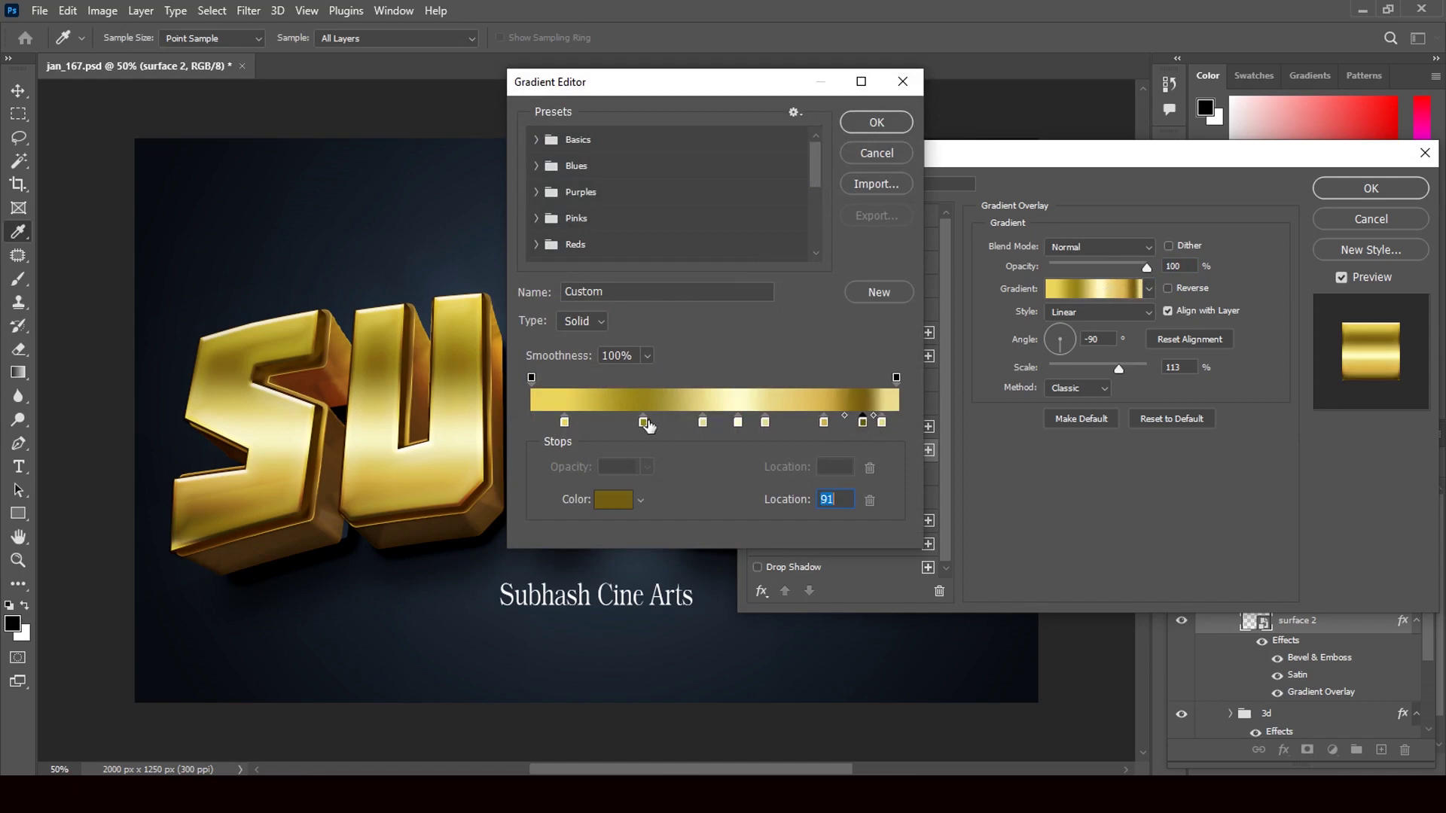
{"action": "left_click_drag", "start_coordinate": [700, 425], "coordinate": [608, 423]}
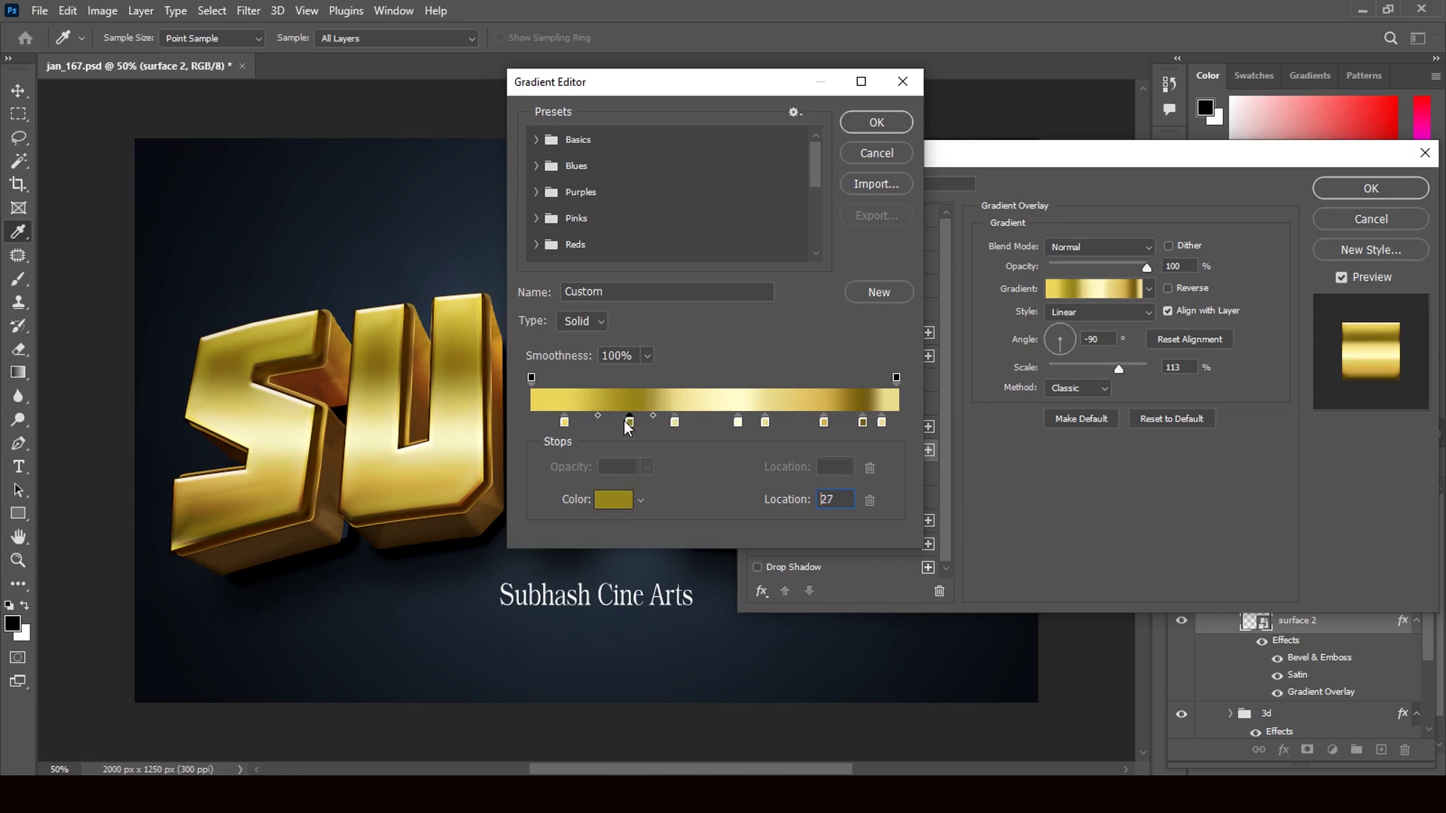
{"action": "left_click", "coordinate": [896, 122]}
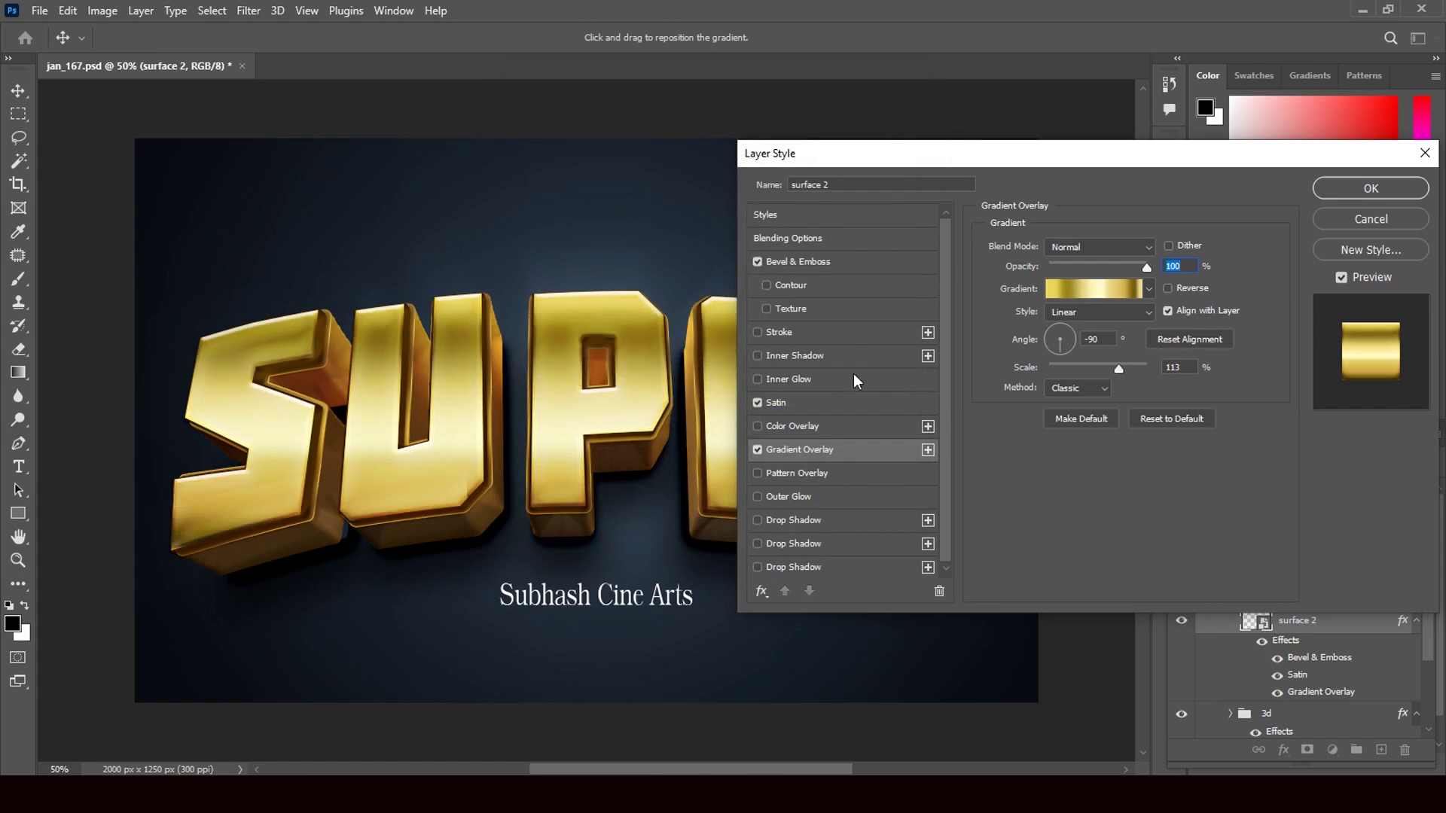
Try a 35 px Bevel & Emboss size on surface 2, return it to 8 px, and apply.
{"action": "left_click", "coordinate": [786, 402]}
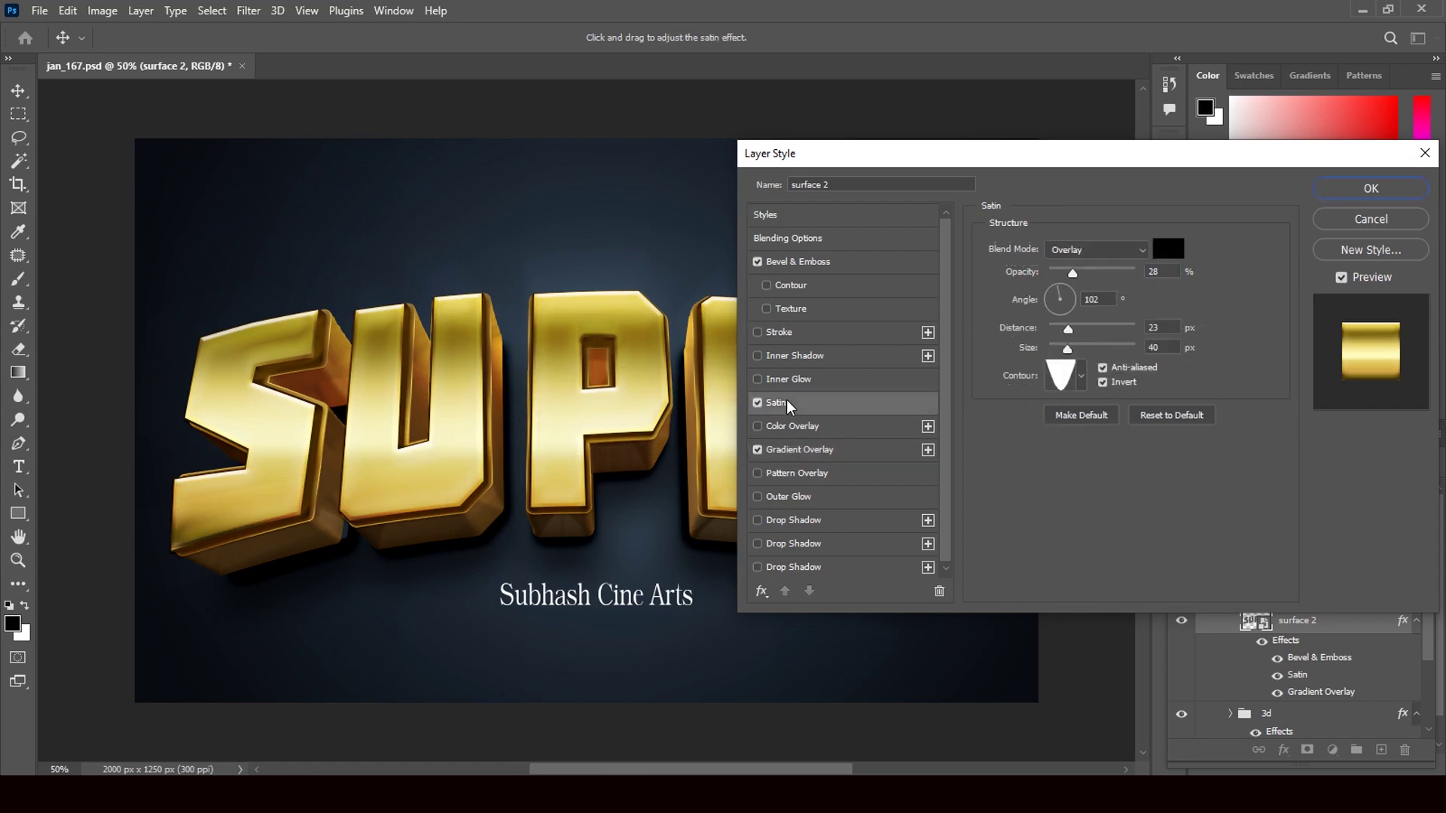
{"action": "left_click", "coordinate": [805, 261]}
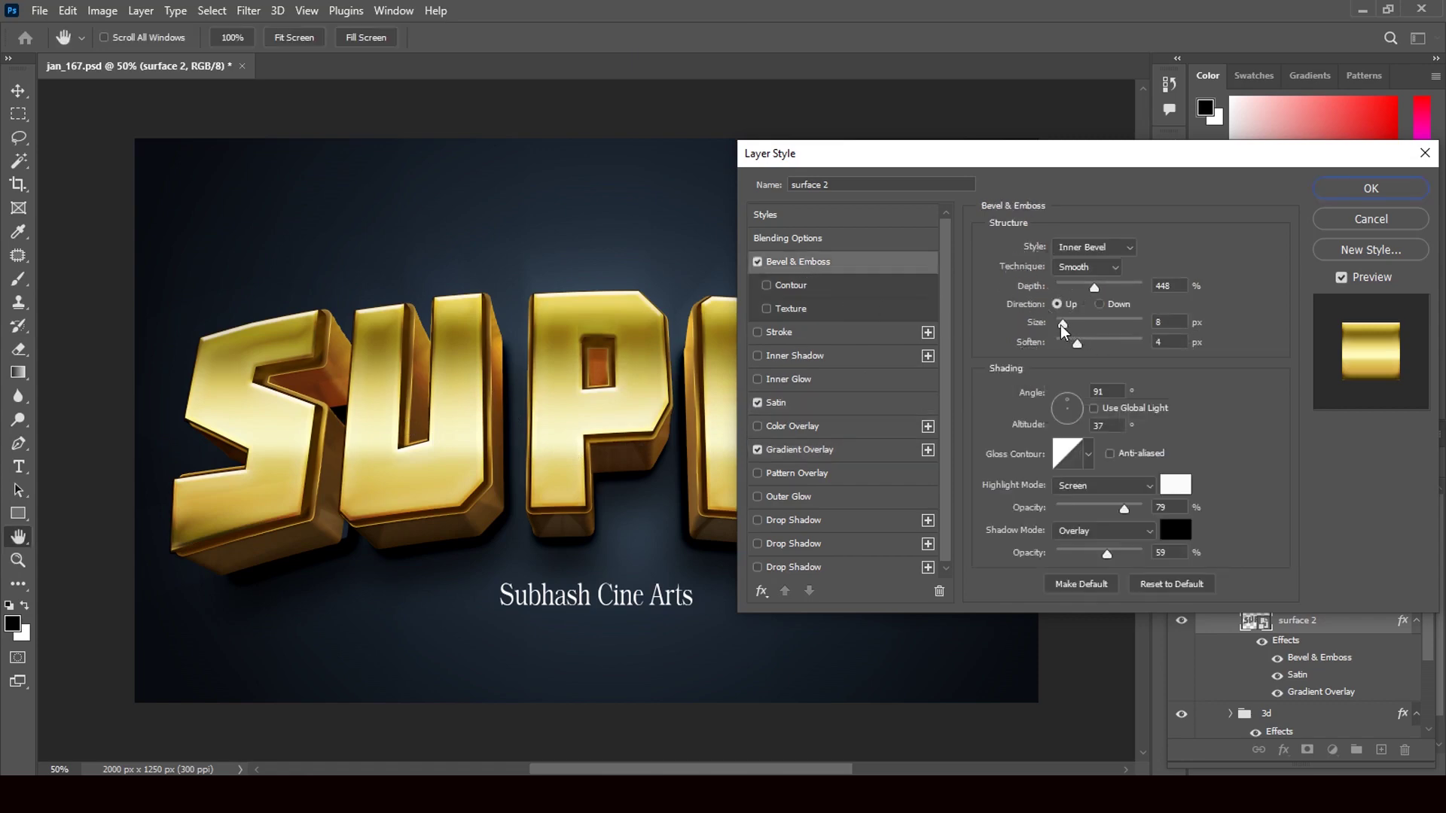
{"action": "left_click_drag", "start_coordinate": [1062, 324], "coordinate": [1073, 325]}
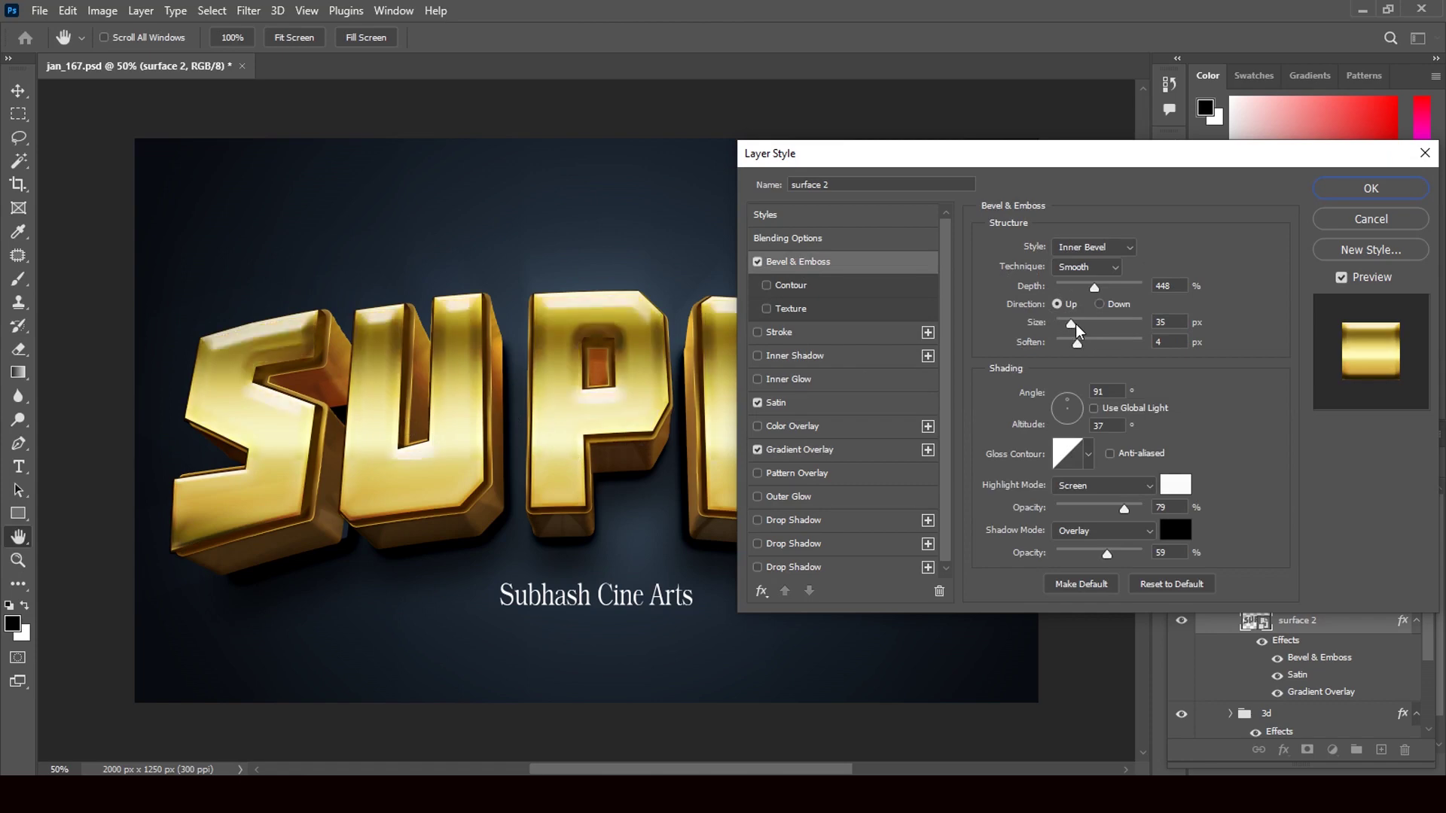
{"action": "left_click_drag", "start_coordinate": [1075, 330], "coordinate": [1066, 331]}
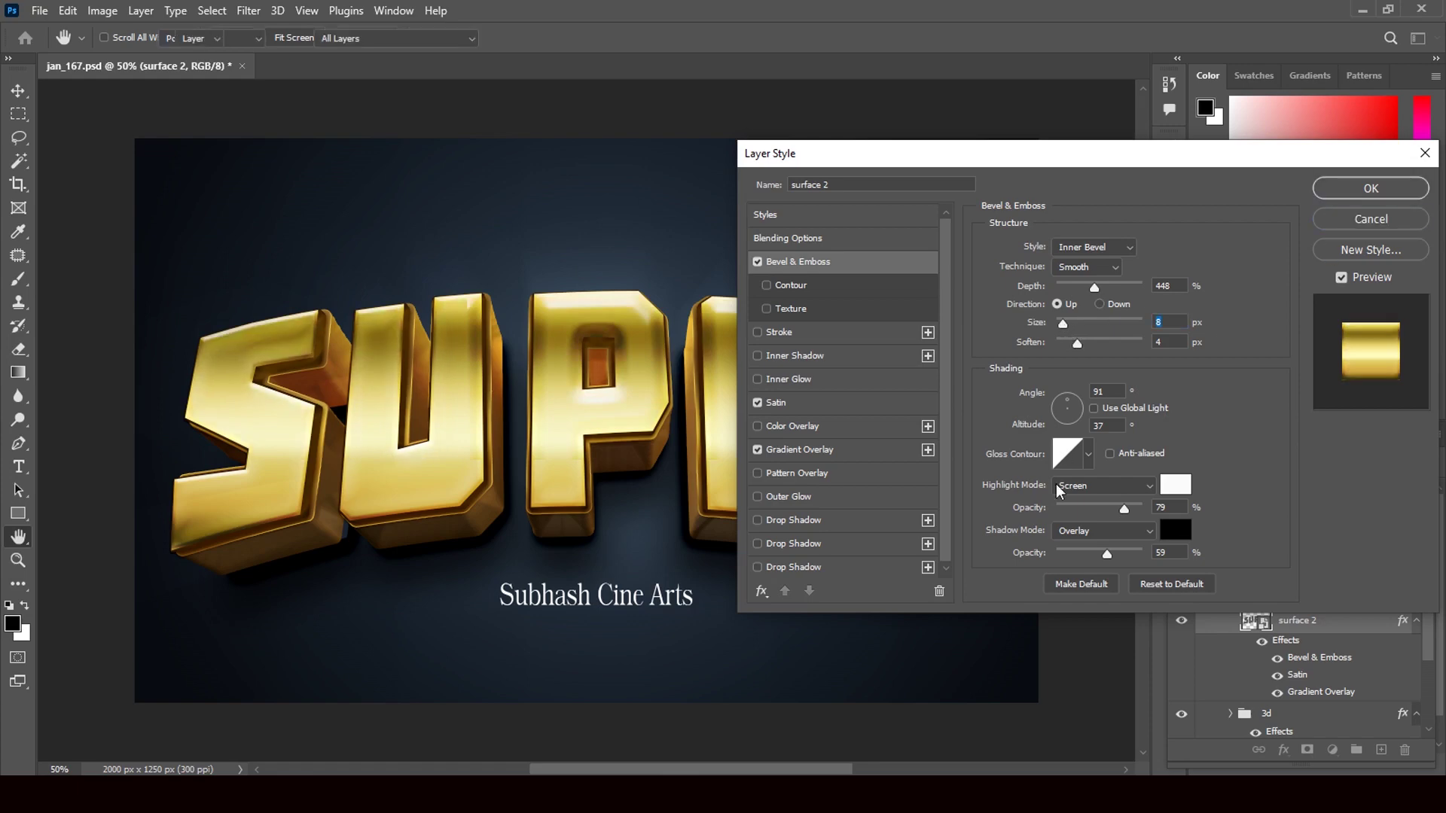
{"action": "key", "text": "Return"}
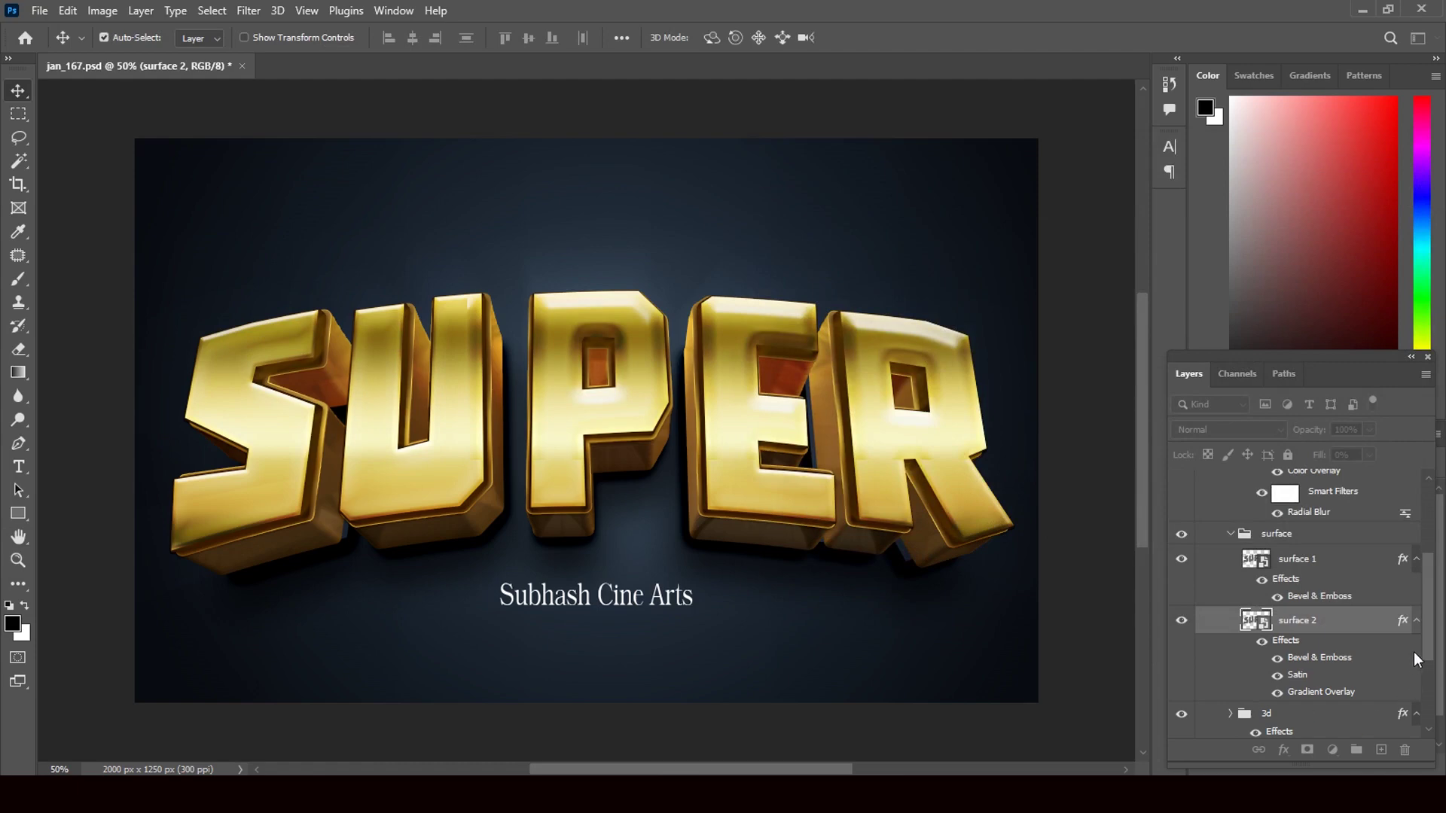
Select the 3d group, open its layer style, and toggle Color Overlay off and on.
{"action": "scroll", "coordinate": [1423, 633], "scroll_direction": "down", "scroll_amount": 3}
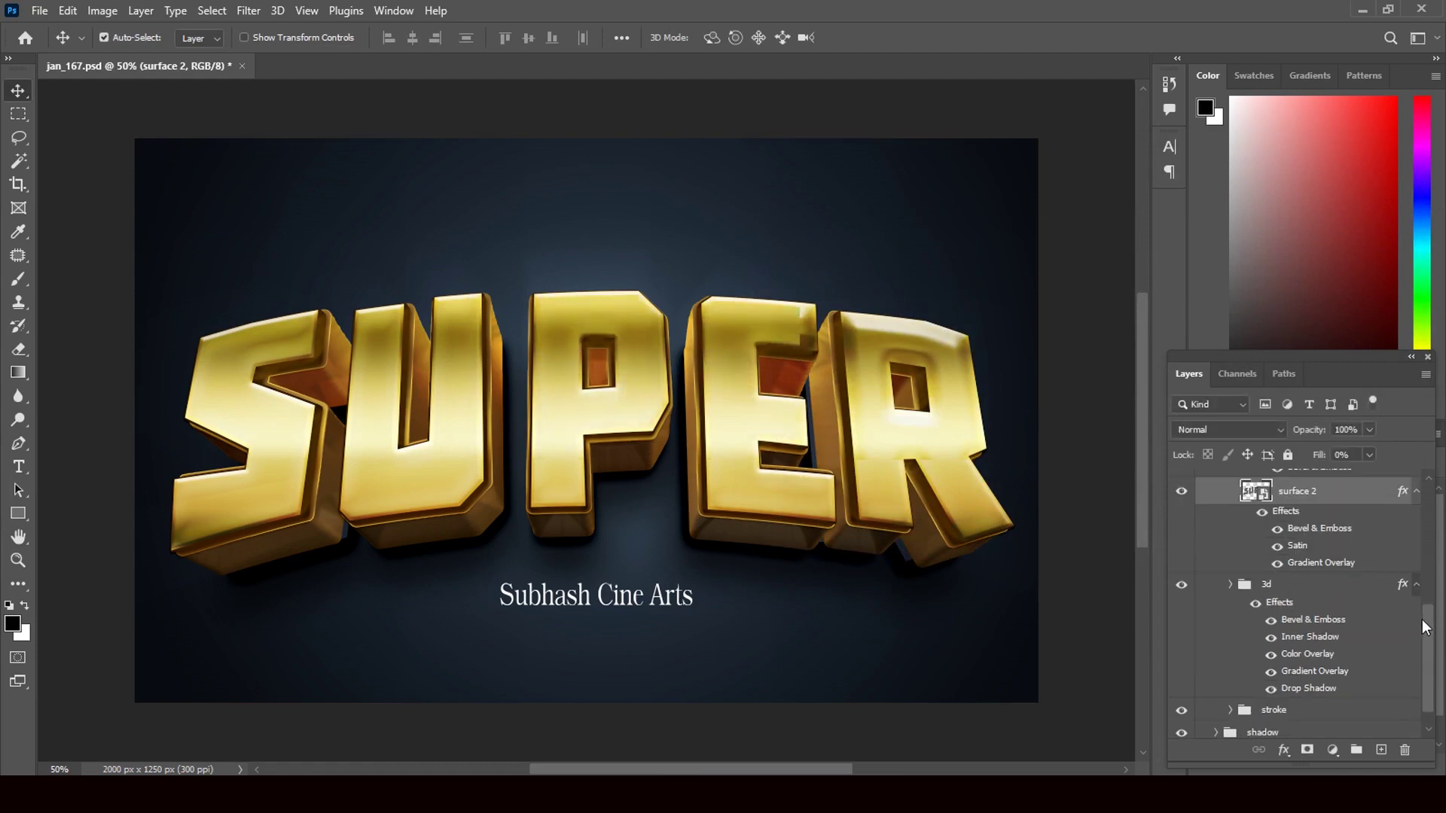
{"action": "left_click", "coordinate": [1403, 586]}
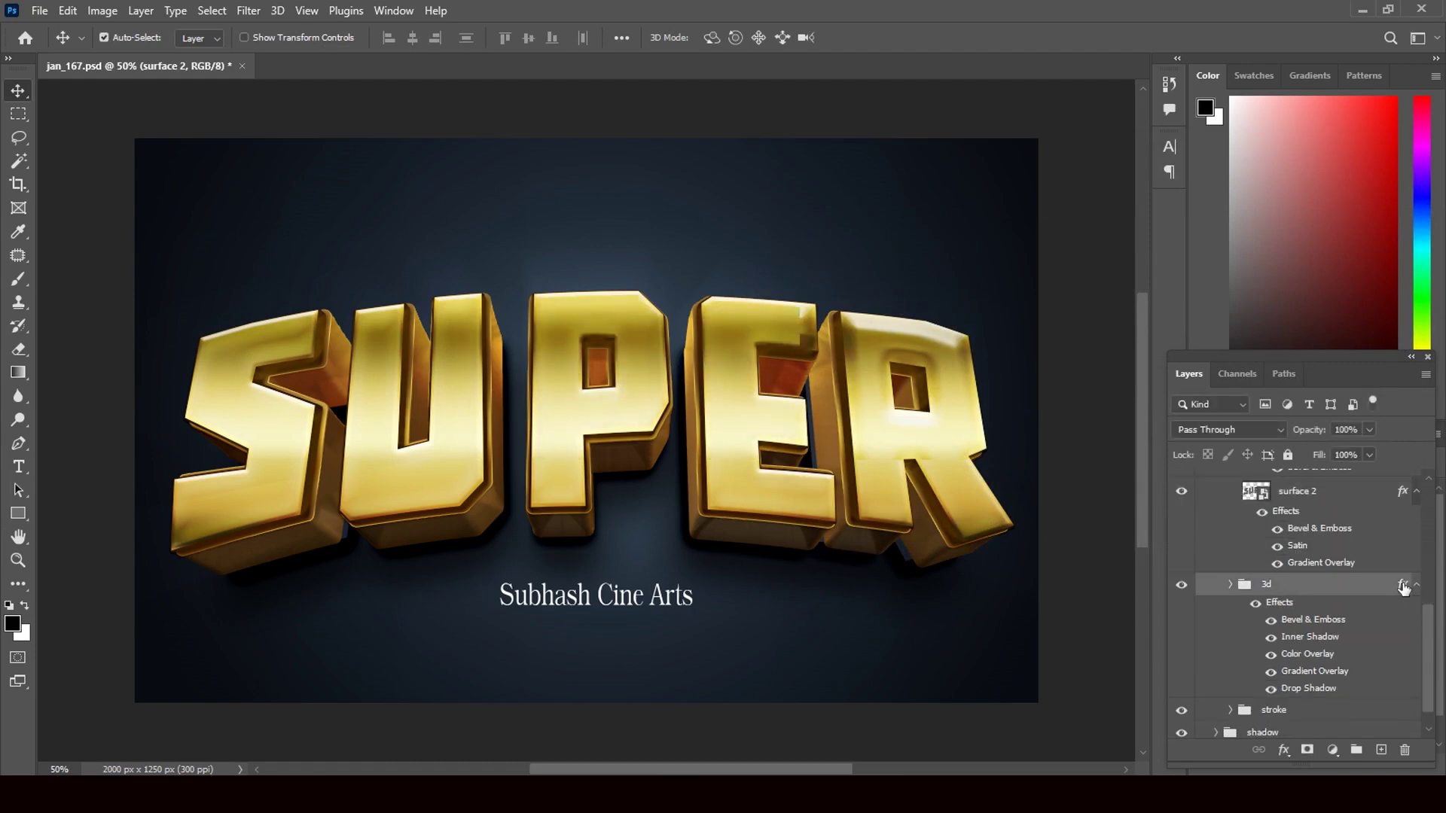
{"action": "key", "text": "h"}
{"action": "double_click", "coordinate": [1391, 592]}
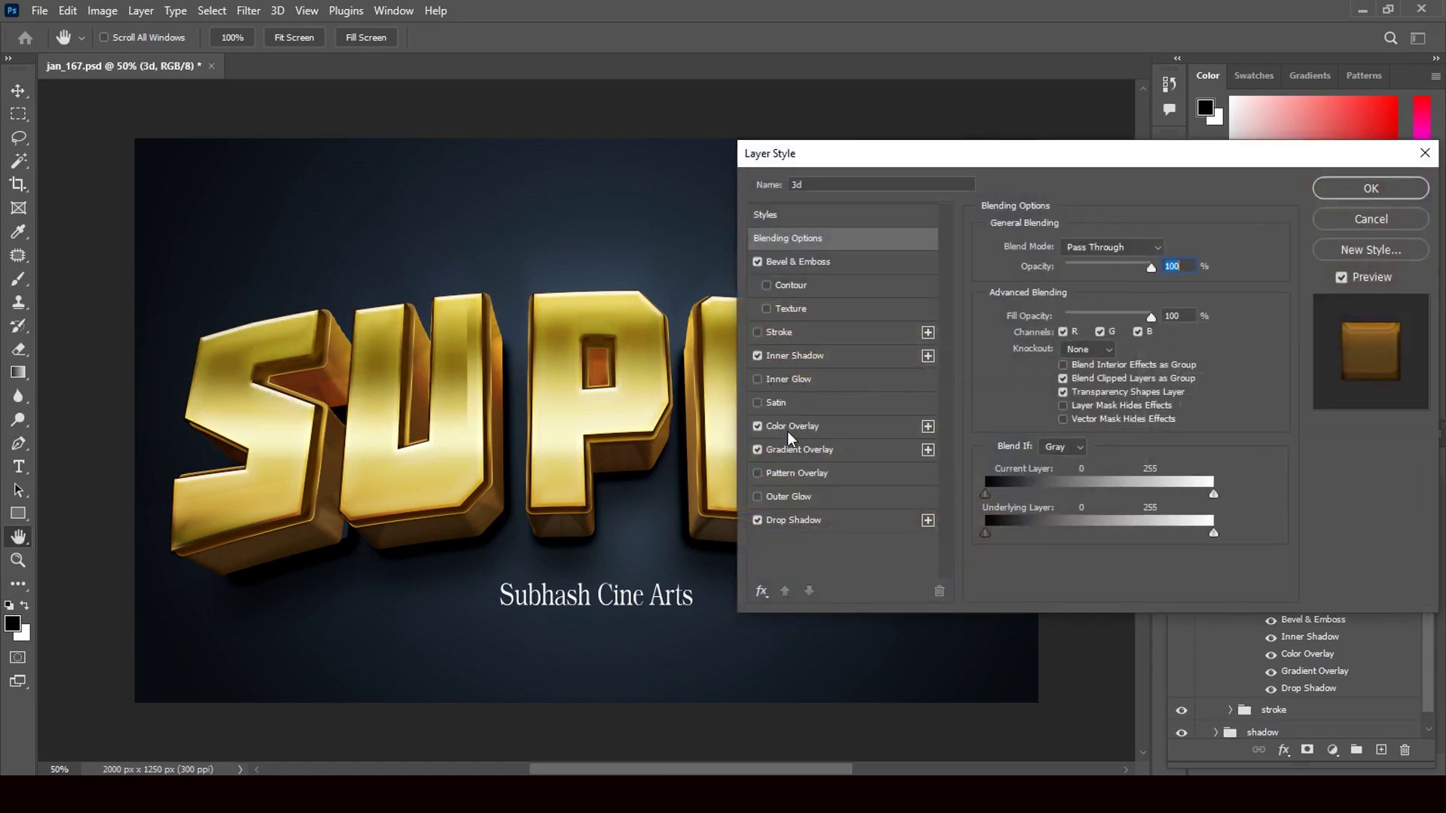
{"action": "left_click", "coordinate": [758, 426]}
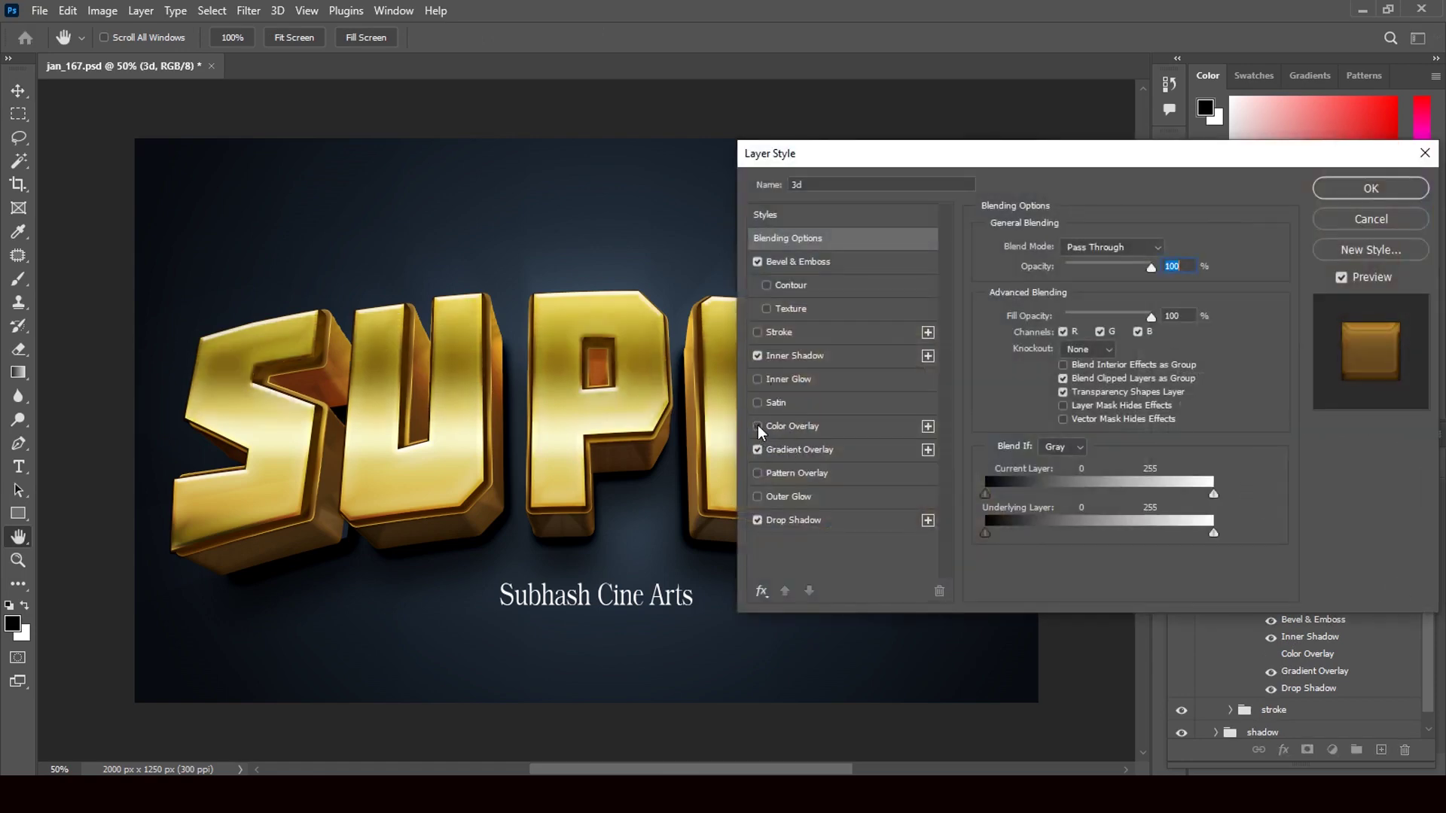
{"action": "left_click", "coordinate": [758, 426]}
Change the 3d group's Color Overlay colour to yellow e6ee18 and close the settings.
{"action": "left_click", "coordinate": [797, 426]}
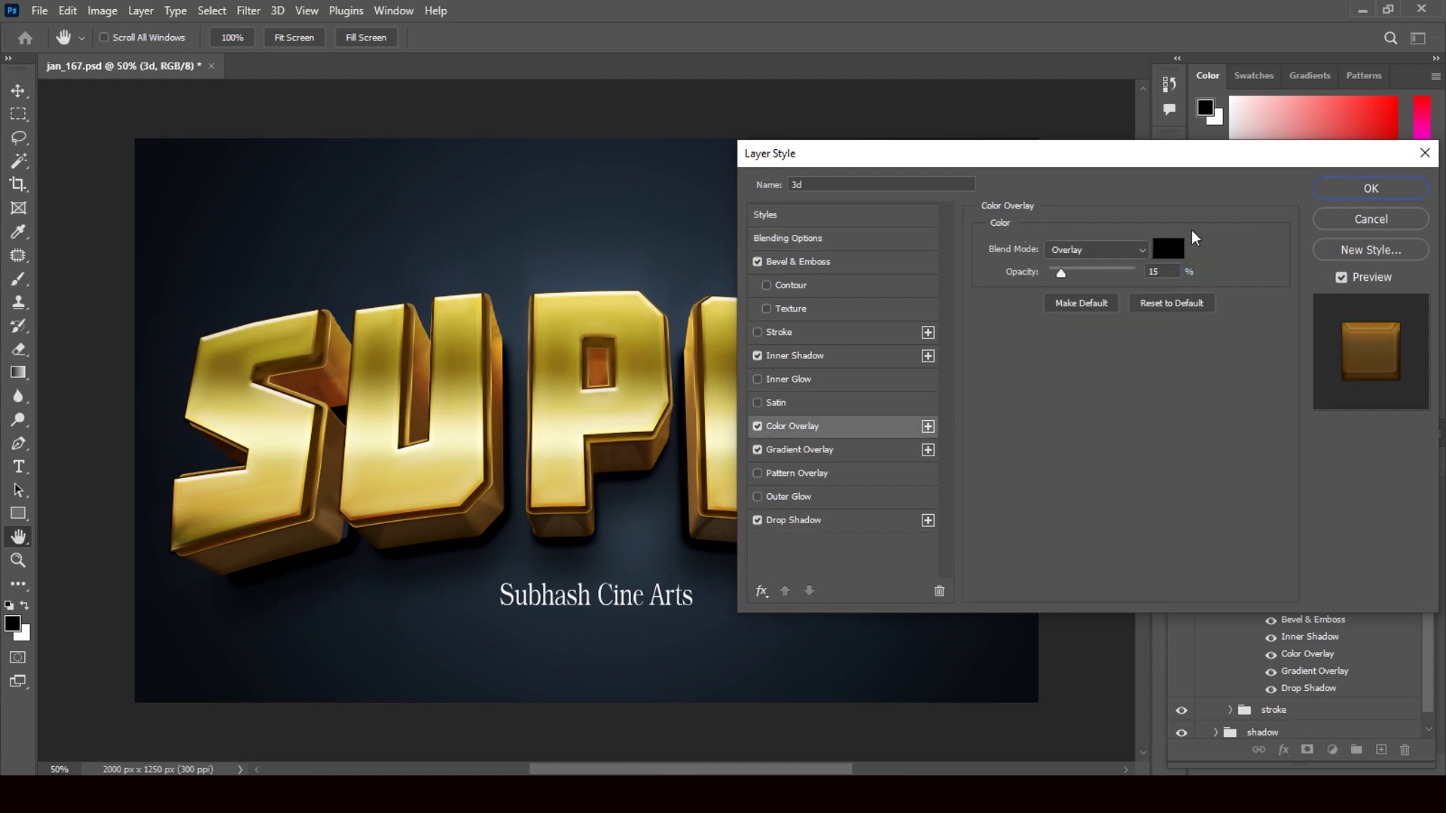
{"action": "left_click", "coordinate": [1167, 249]}
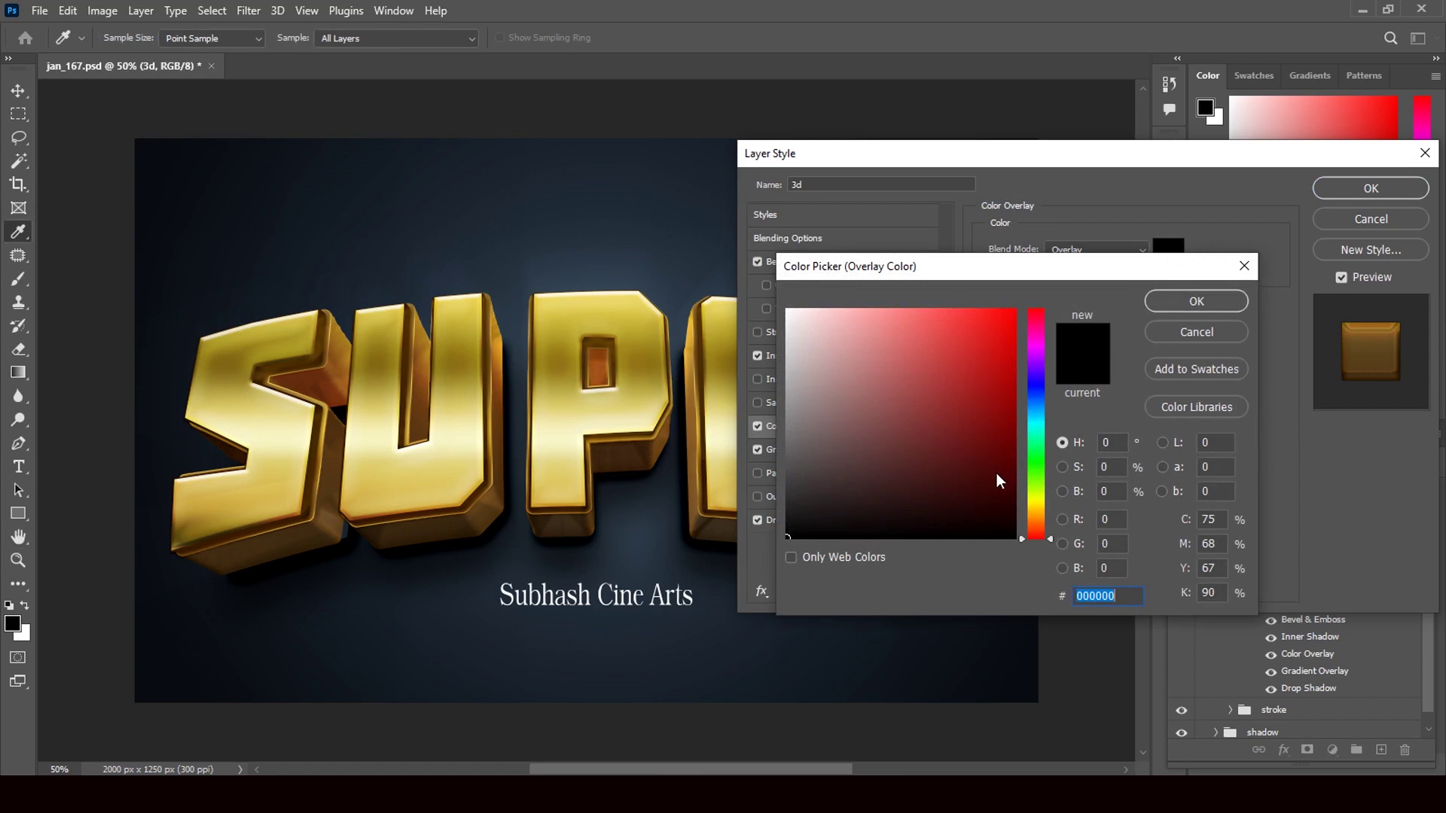
{"action": "left_click", "coordinate": [1041, 499]}
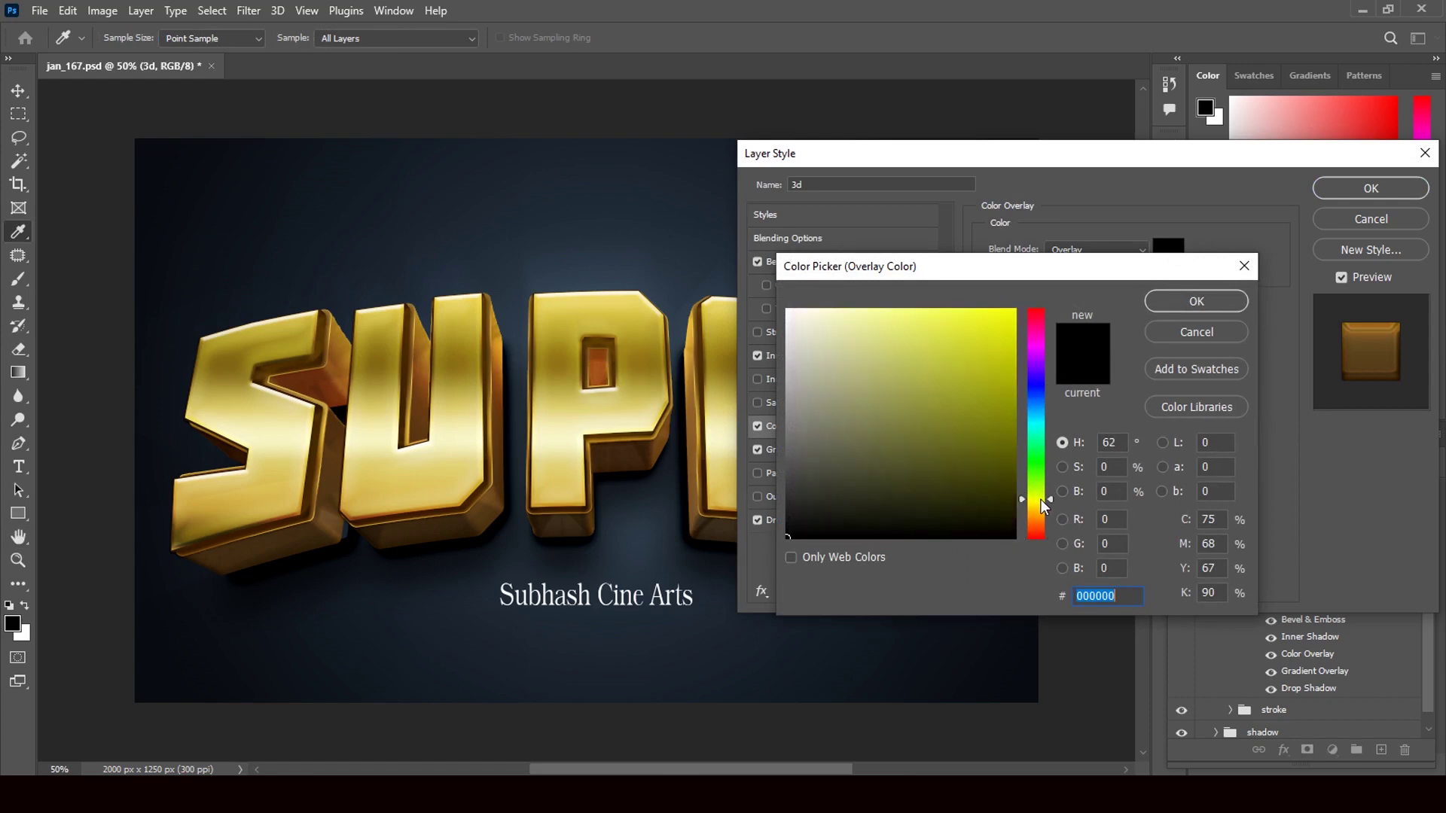
{"action": "left_click", "coordinate": [993, 325]}
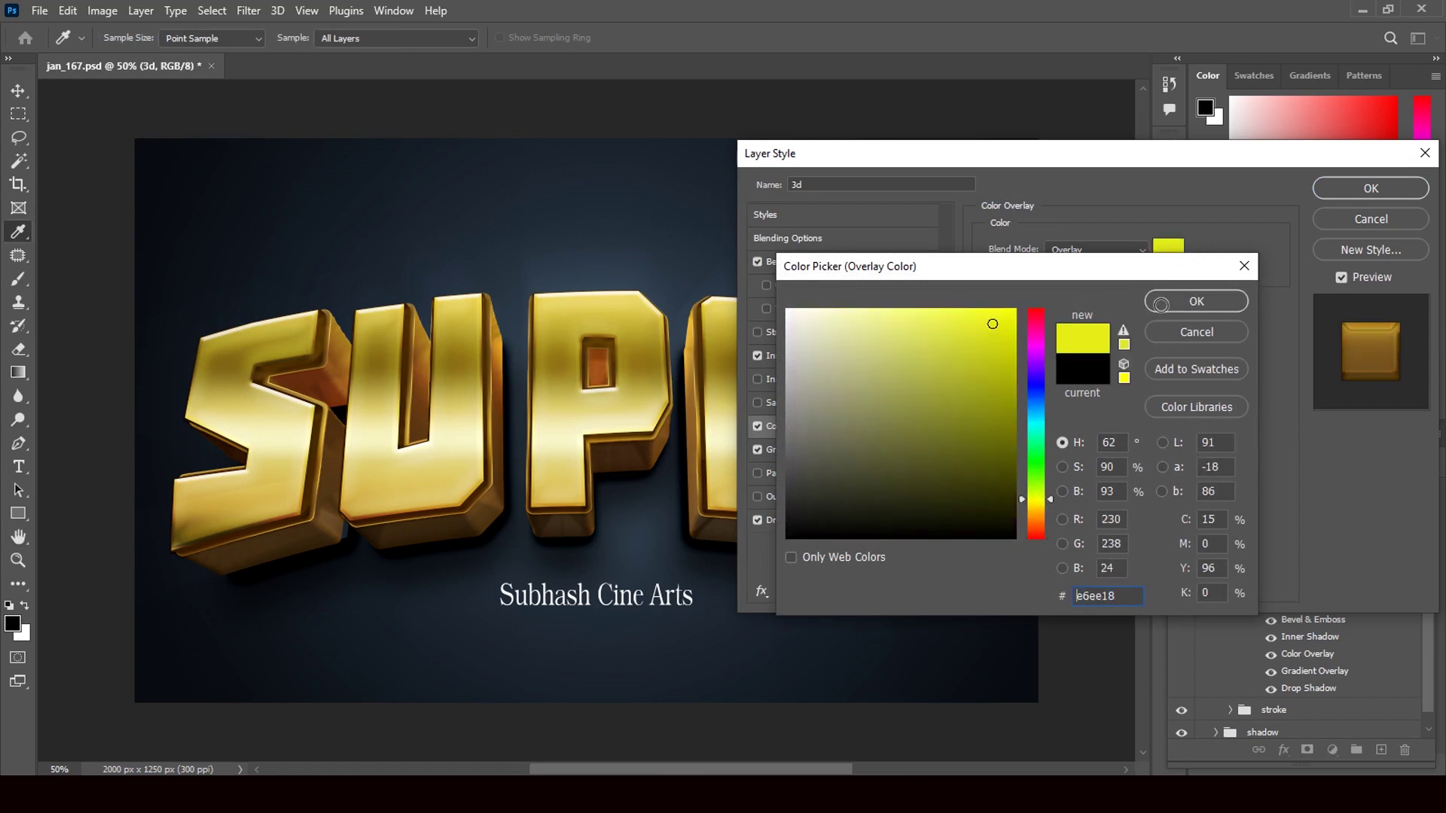
{"action": "left_click", "coordinate": [1169, 304]}
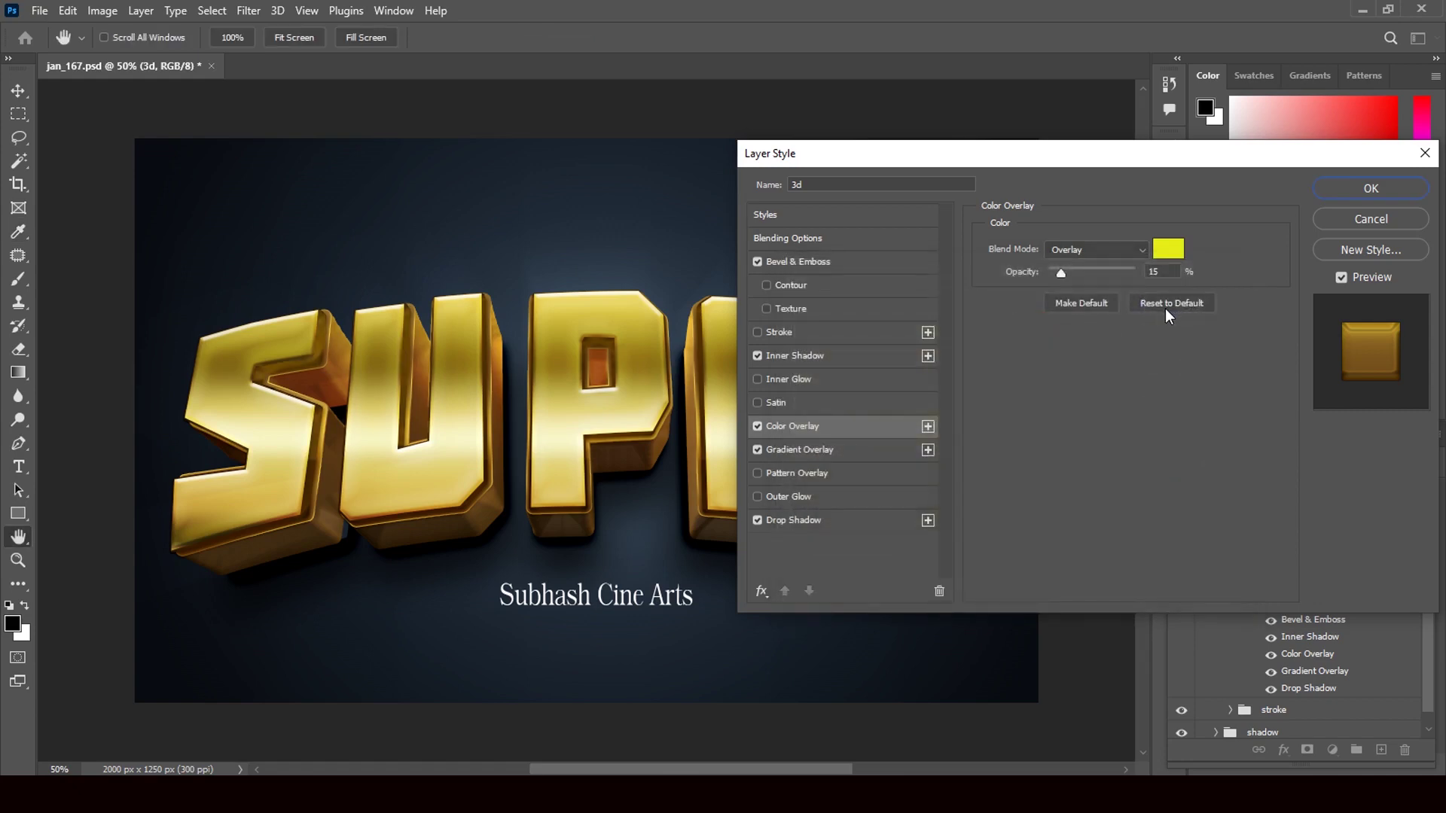
{"action": "left_click", "coordinate": [1389, 221]}
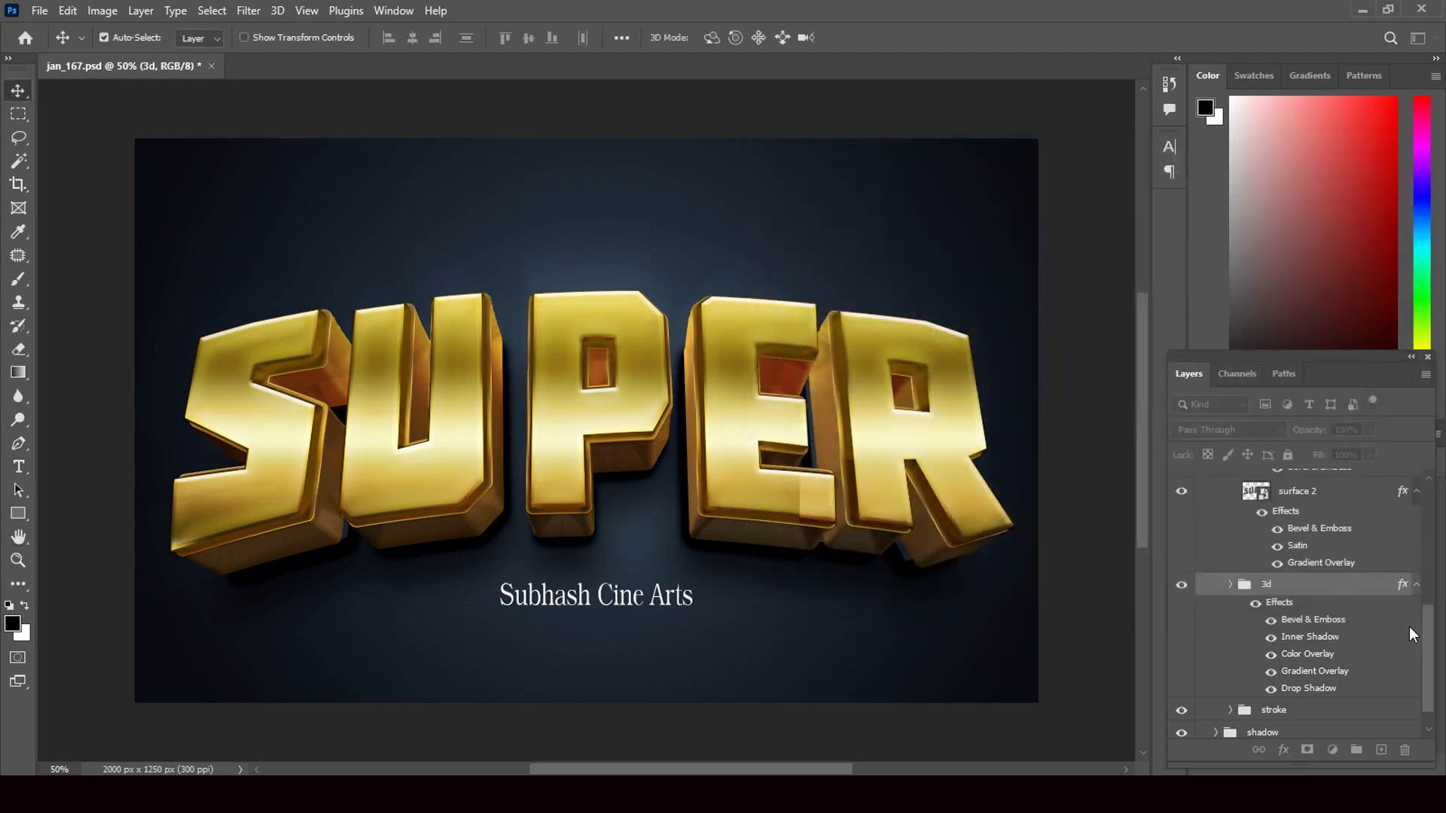
Expand the stroke group to reveal its stroke 1 and stroke 2 layers.
{"action": "scroll", "coordinate": [1426, 626], "scroll_direction": "down", "scroll_amount": 1}
{"action": "left_click_drag", "start_coordinate": [1426, 626], "coordinate": [1426, 629]}
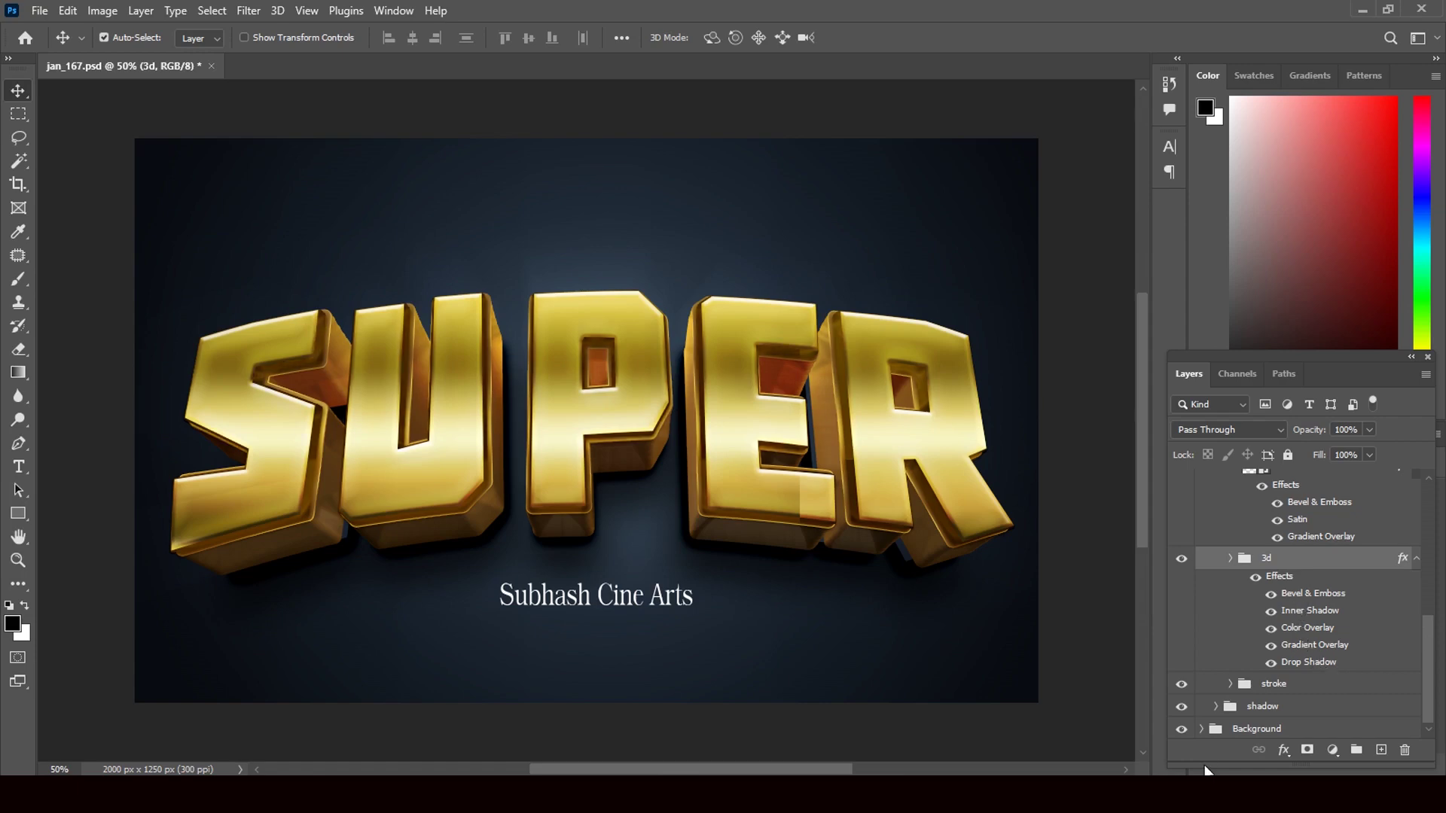
{"action": "key", "text": "ctrl+z"}
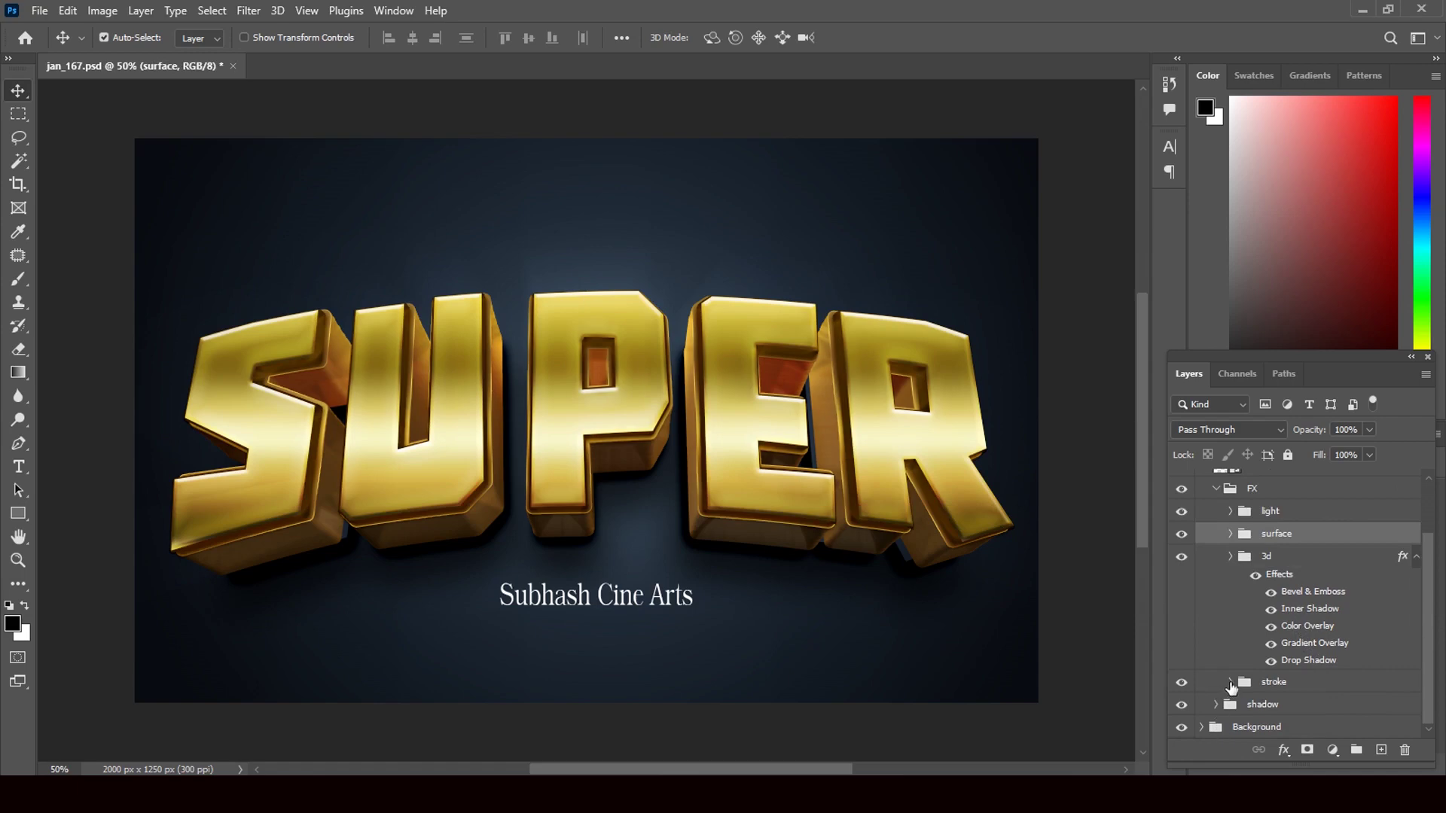
{"action": "left_click", "coordinate": [1229, 682]}
{"action": "scroll", "coordinate": [1427, 616], "scroll_direction": "down", "scroll_amount": 3}
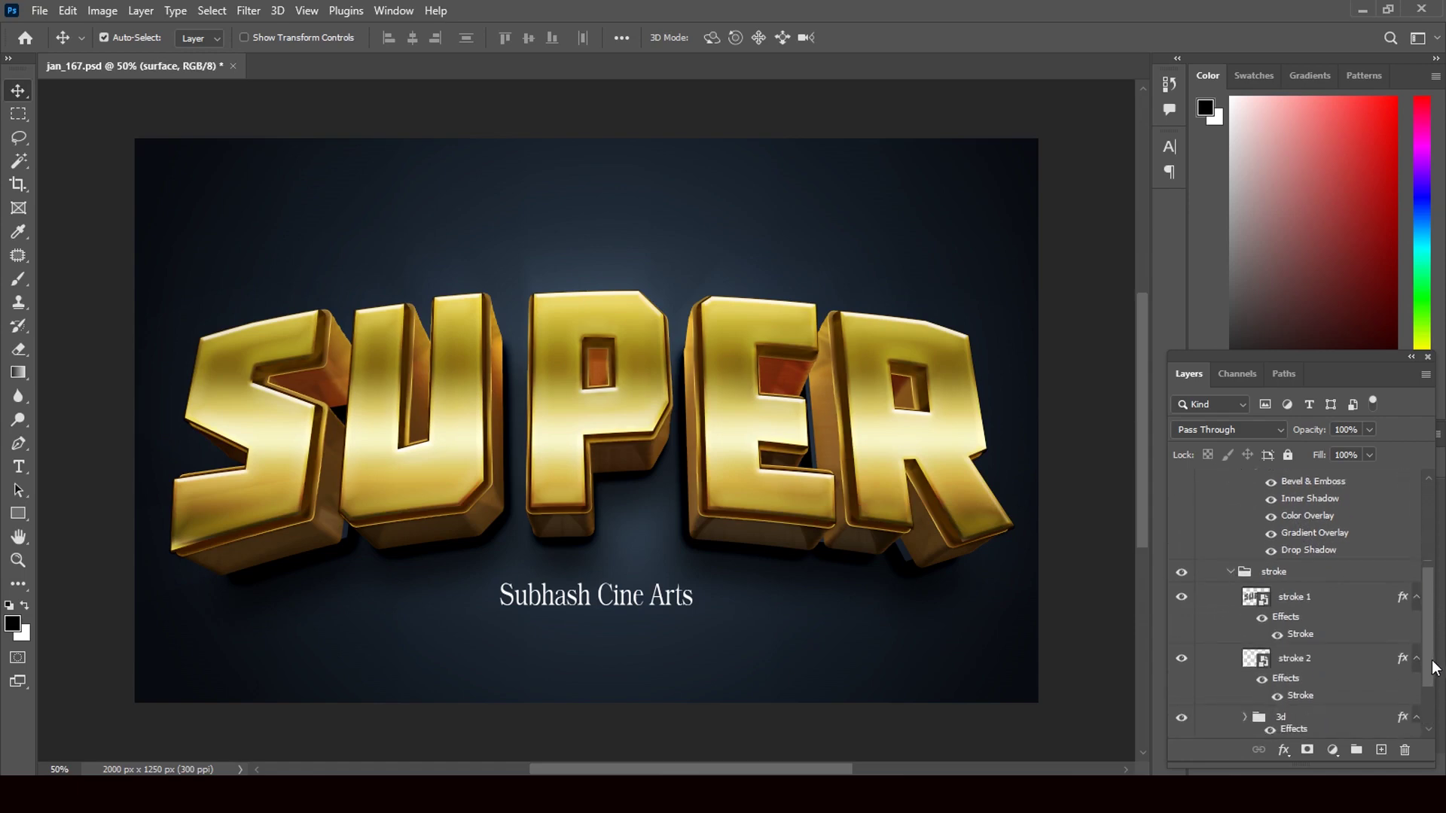
{"action": "scroll", "coordinate": [1416, 602], "scroll_direction": "down", "scroll_amount": 2}
Toggle stroke 1's Stroke effect off and back on, then close its layer style.
{"action": "left_click", "coordinate": [1401, 572]}
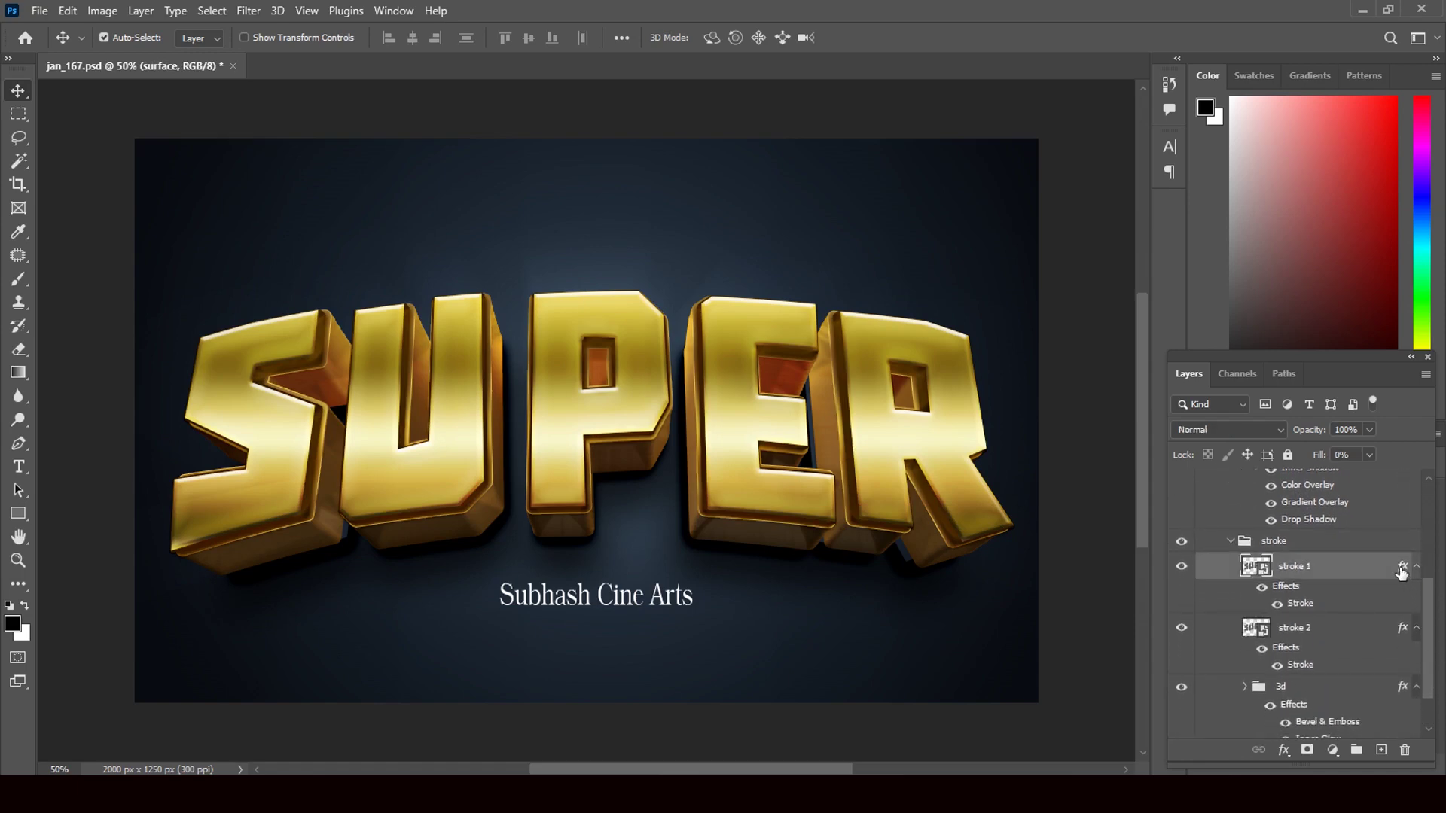
{"action": "key", "text": "h"}
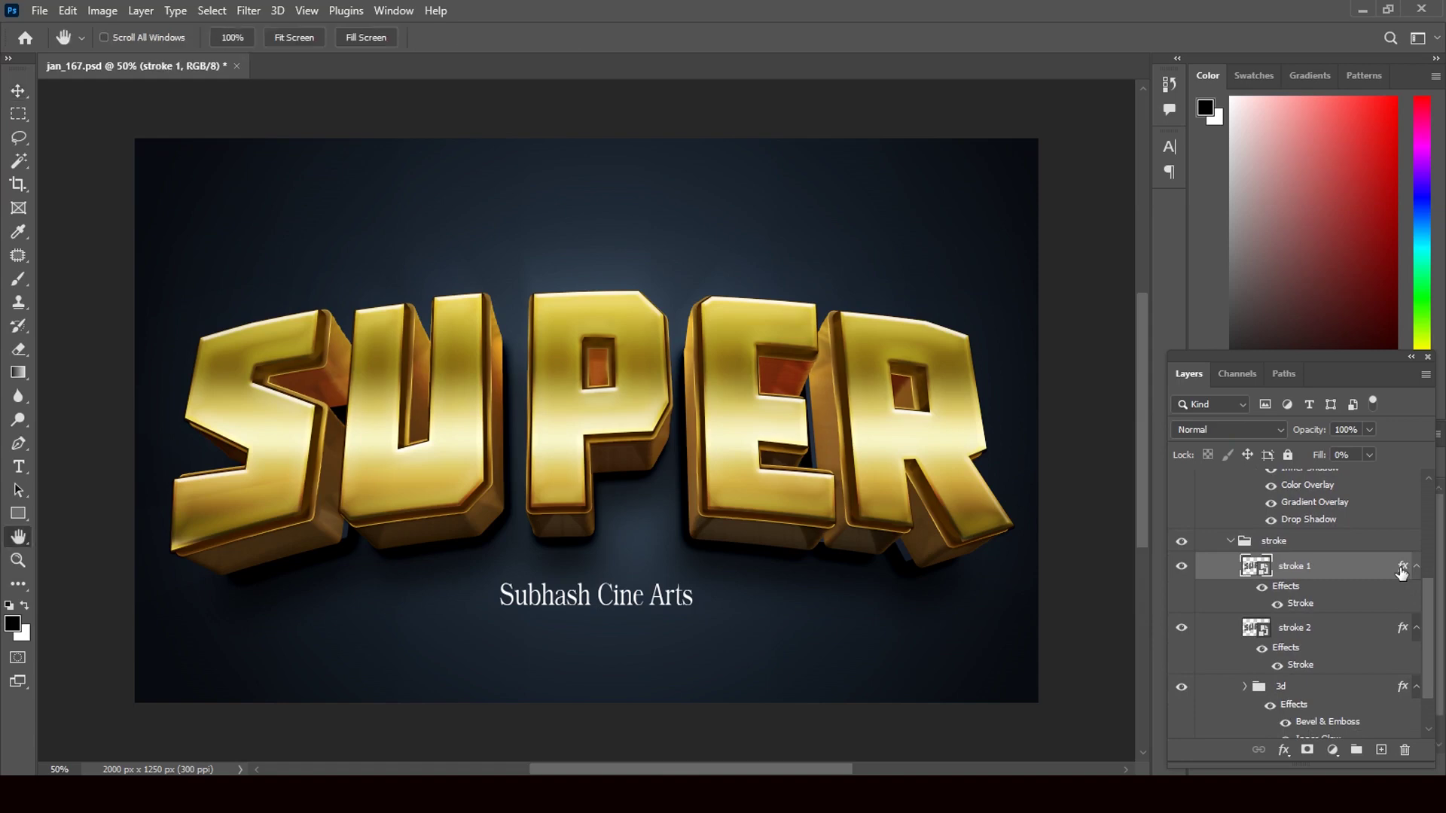
{"action": "double_click", "coordinate": [1401, 572]}
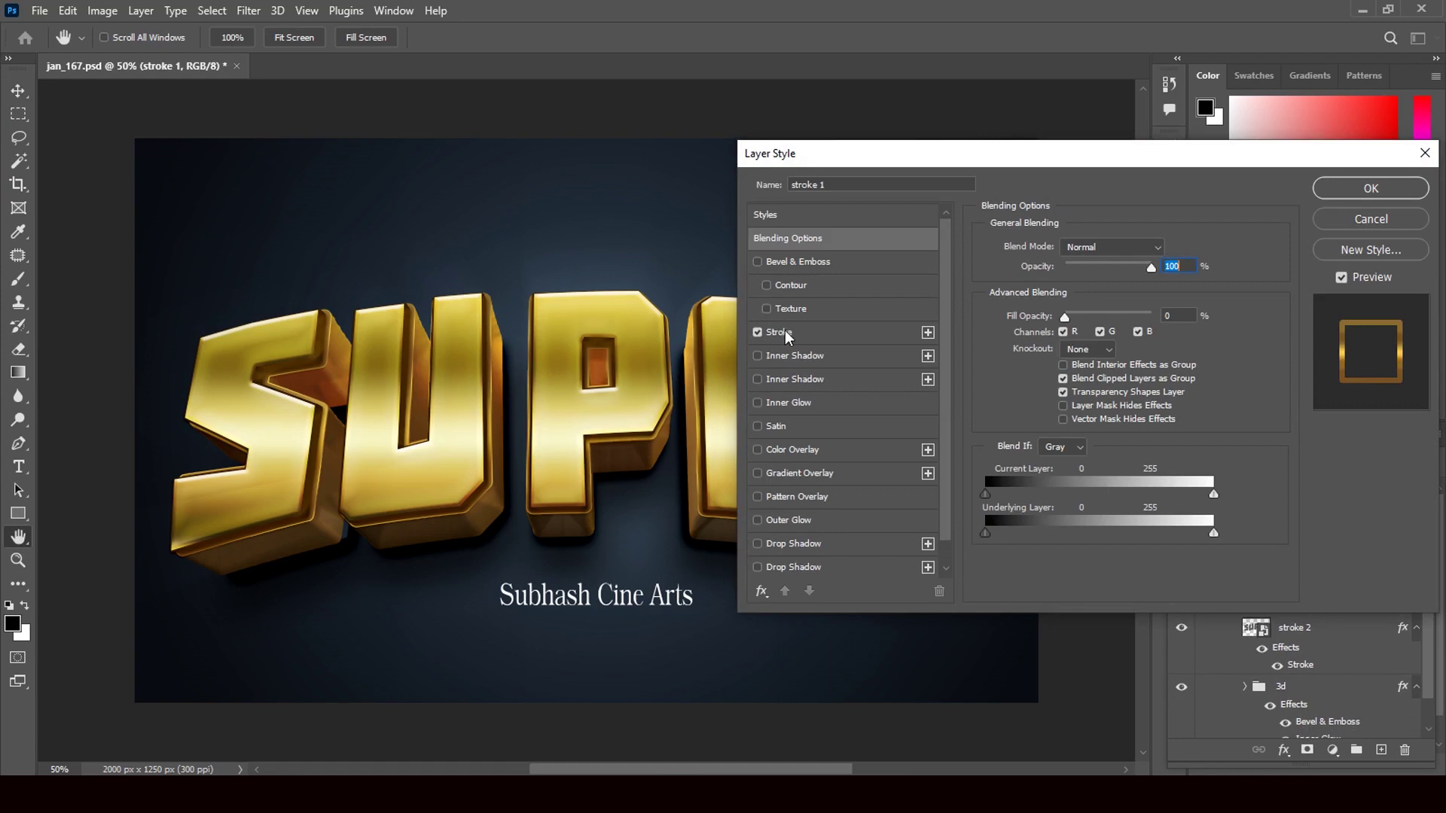
{"action": "left_click", "coordinate": [757, 333]}
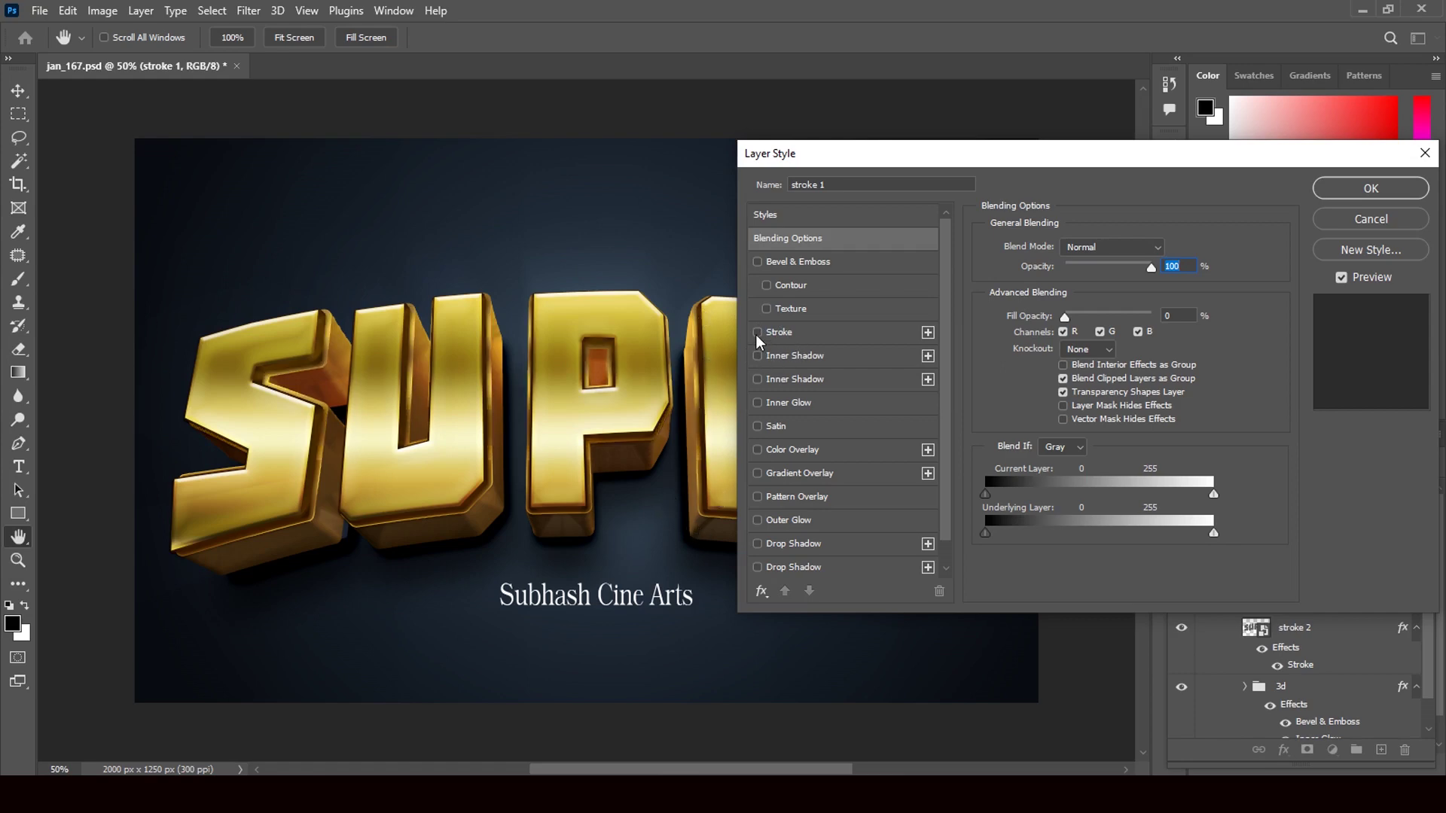
{"action": "left_click", "coordinate": [757, 333]}
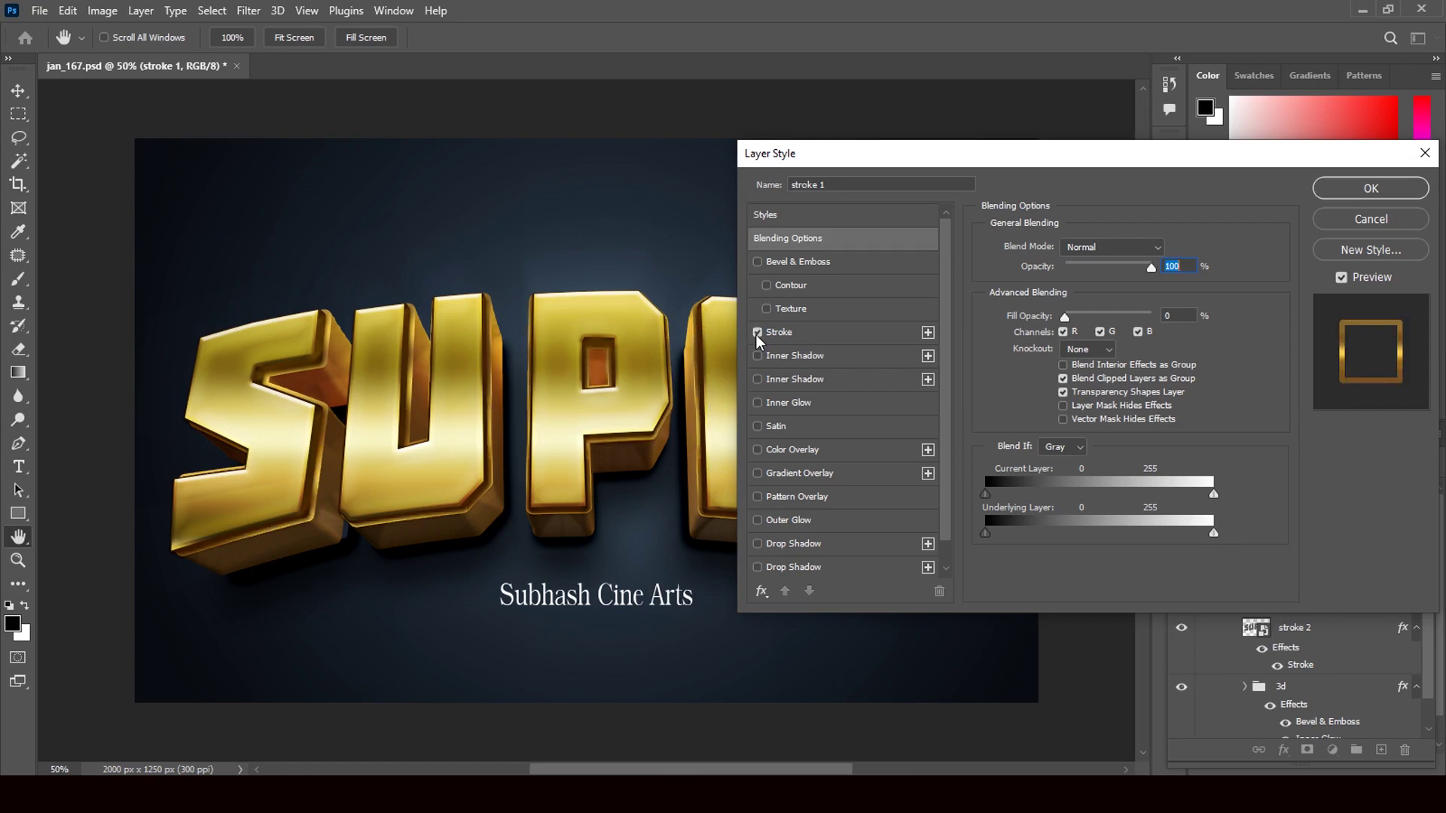
{"action": "left_click", "coordinate": [1386, 212]}
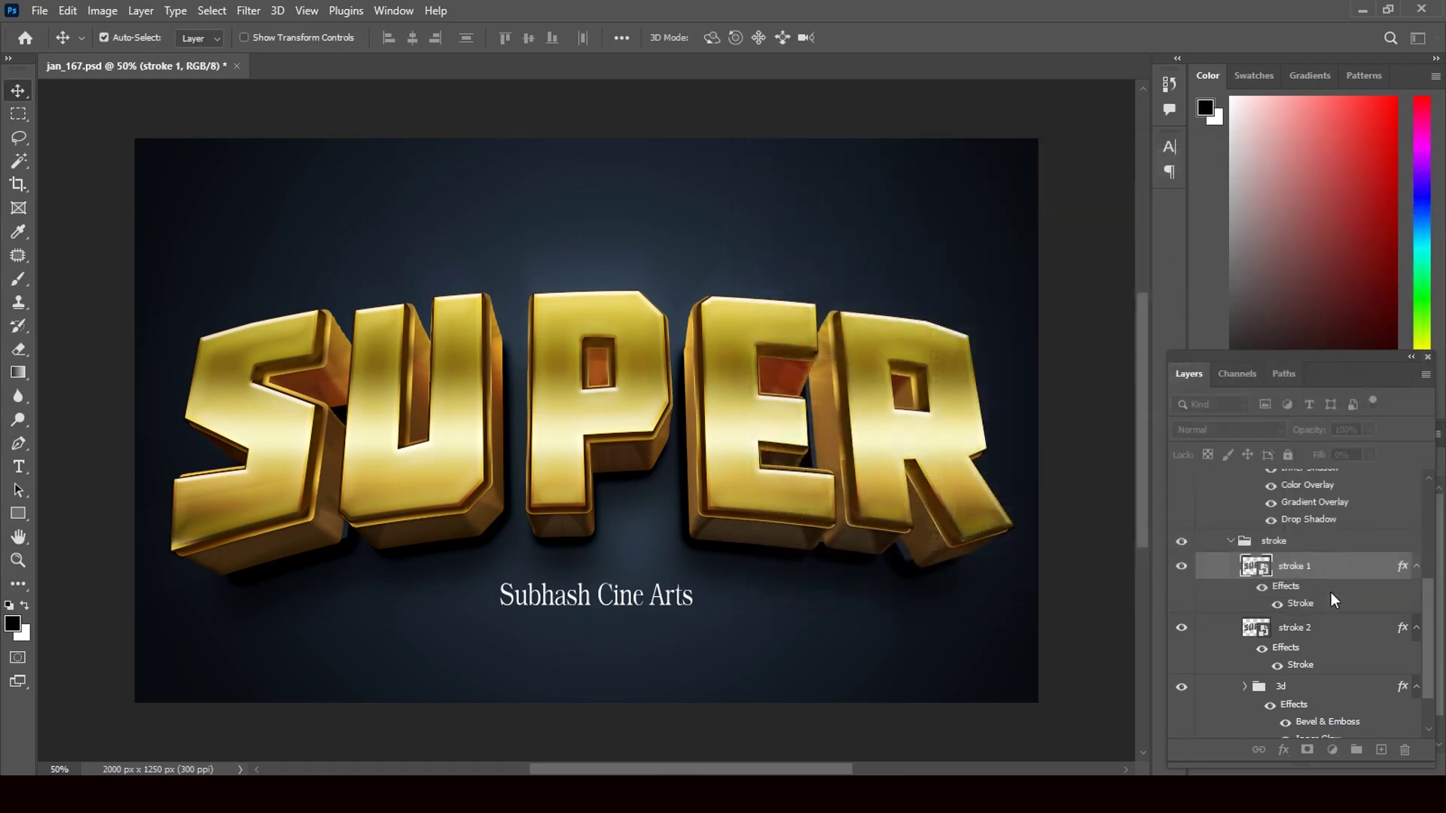
Duplicate stroke 2's 29 px gradient Stroke twice so it carries three strokes, then apply.
{"action": "left_click", "coordinate": [1404, 628]}
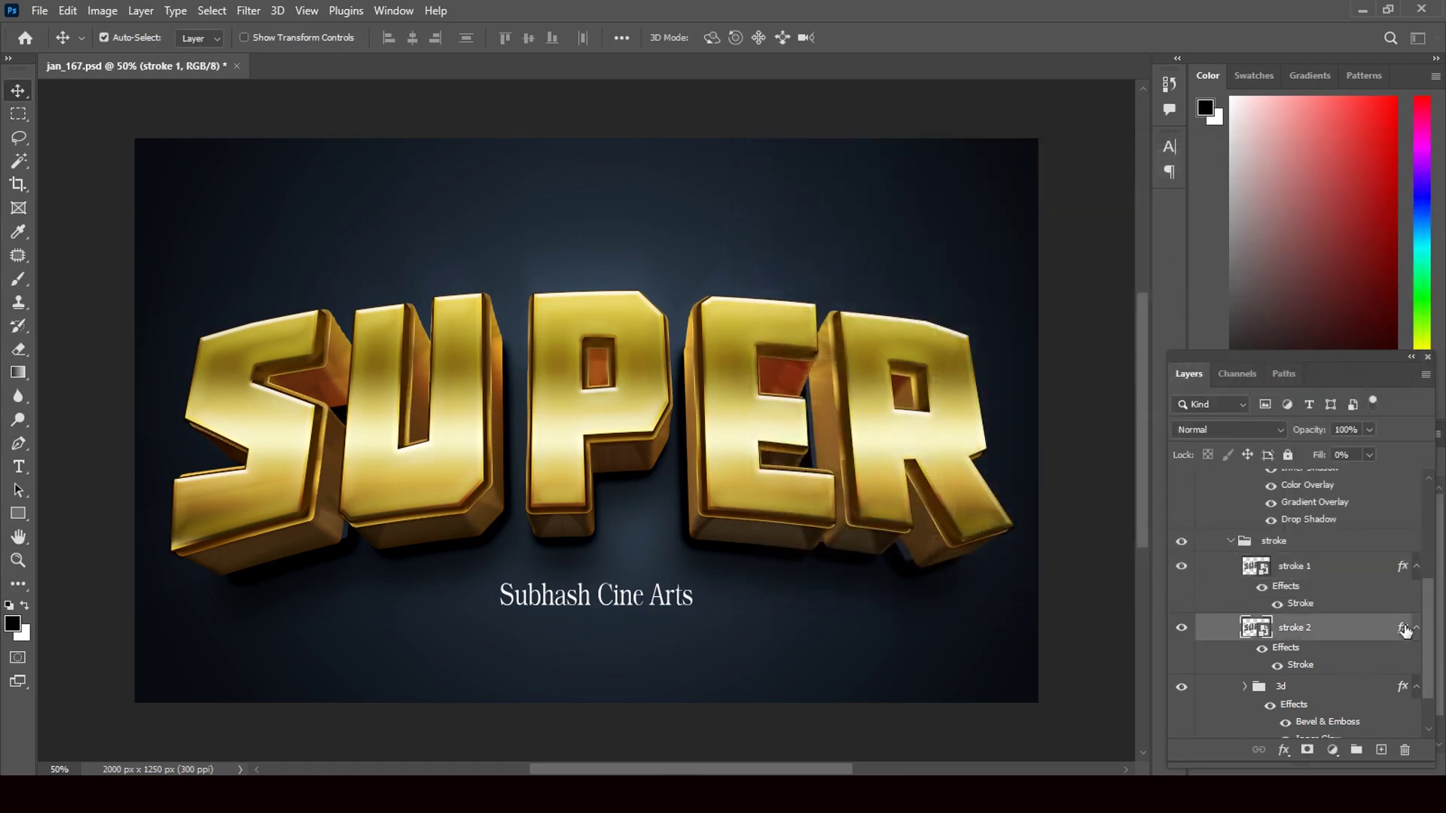
{"action": "key", "text": "h"}
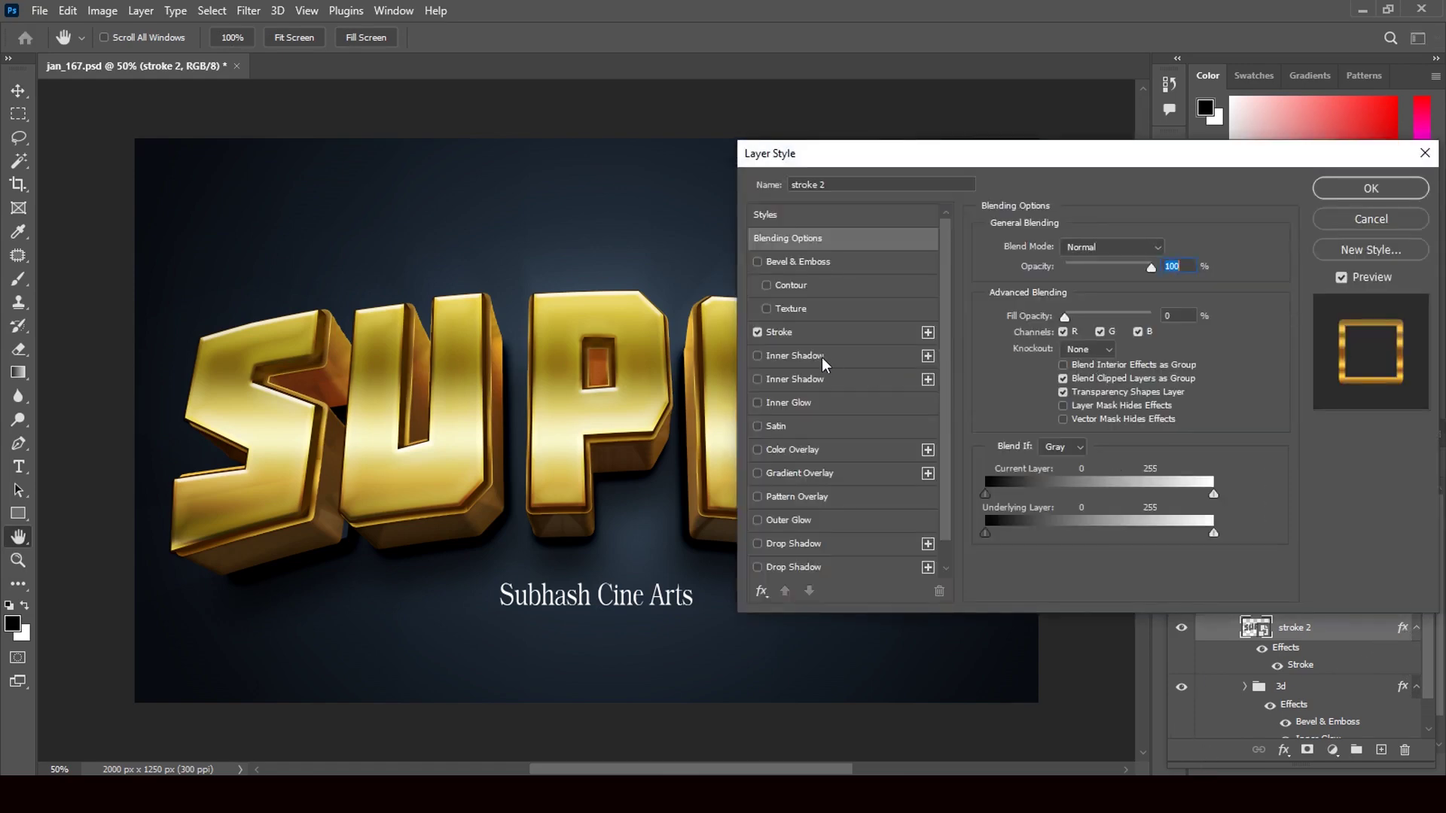
{"action": "left_click", "coordinate": [926, 333]}
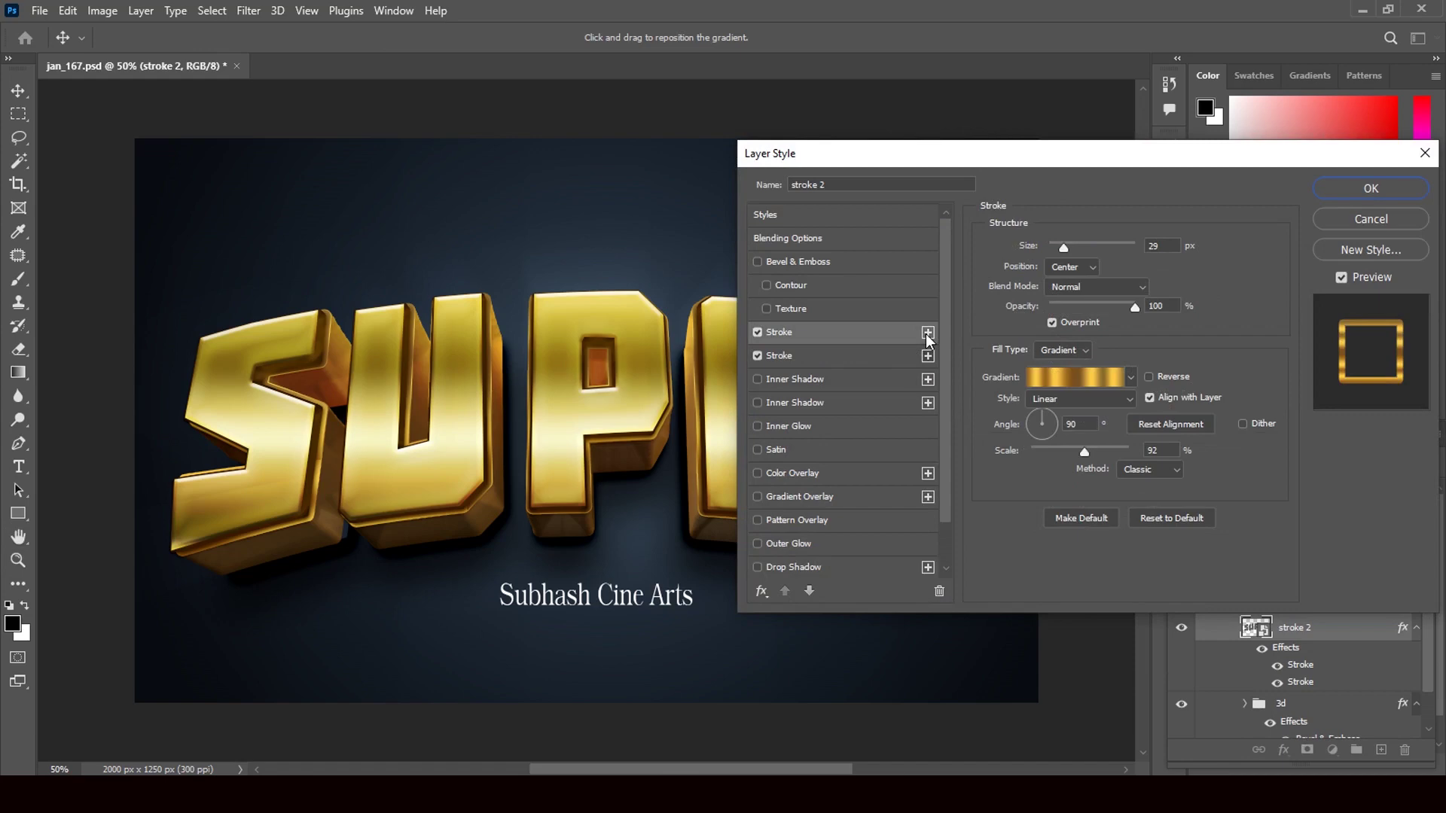
{"action": "left_click", "coordinate": [927, 357]}
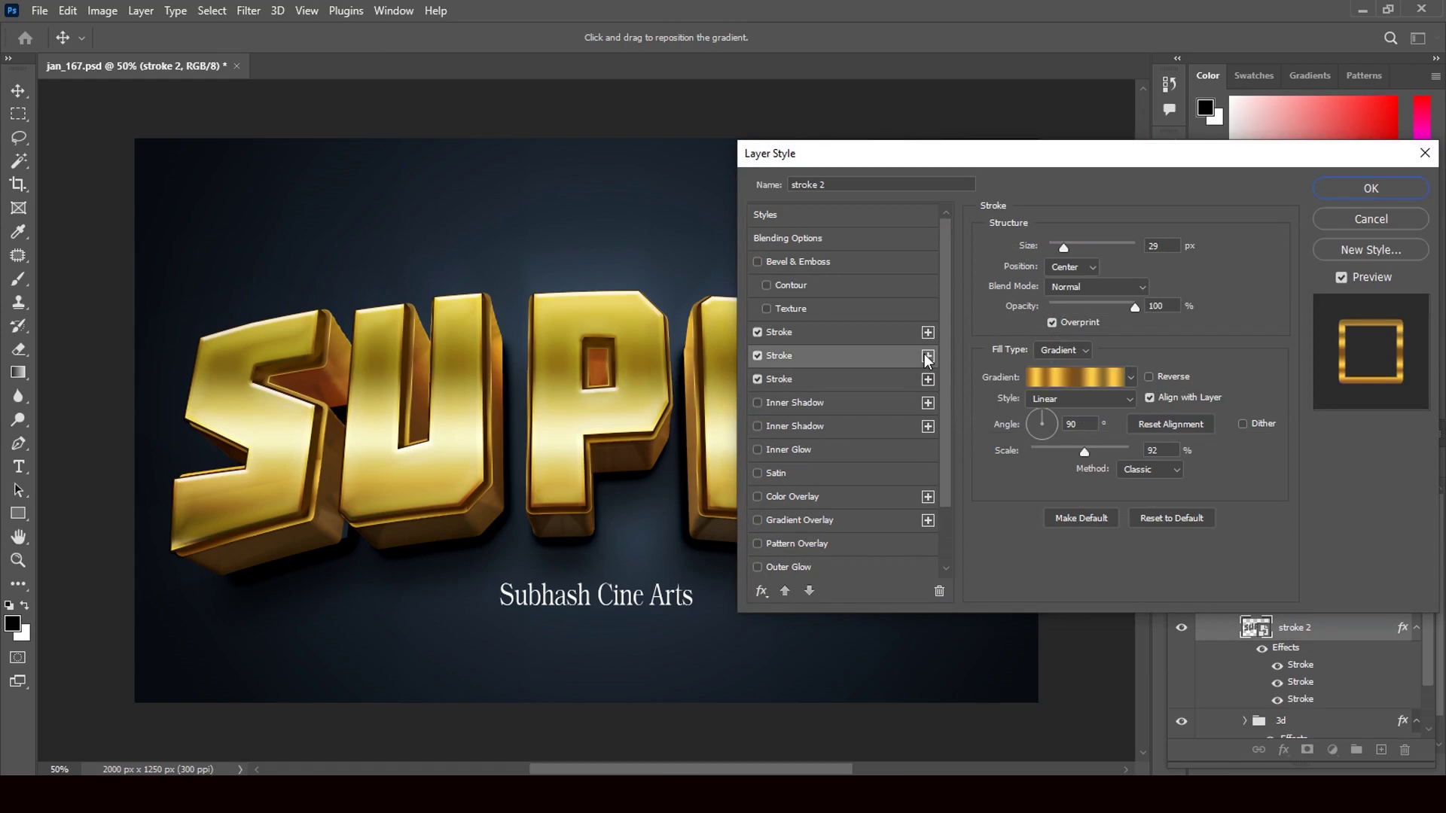
{"action": "left_click", "coordinate": [1389, 190]}
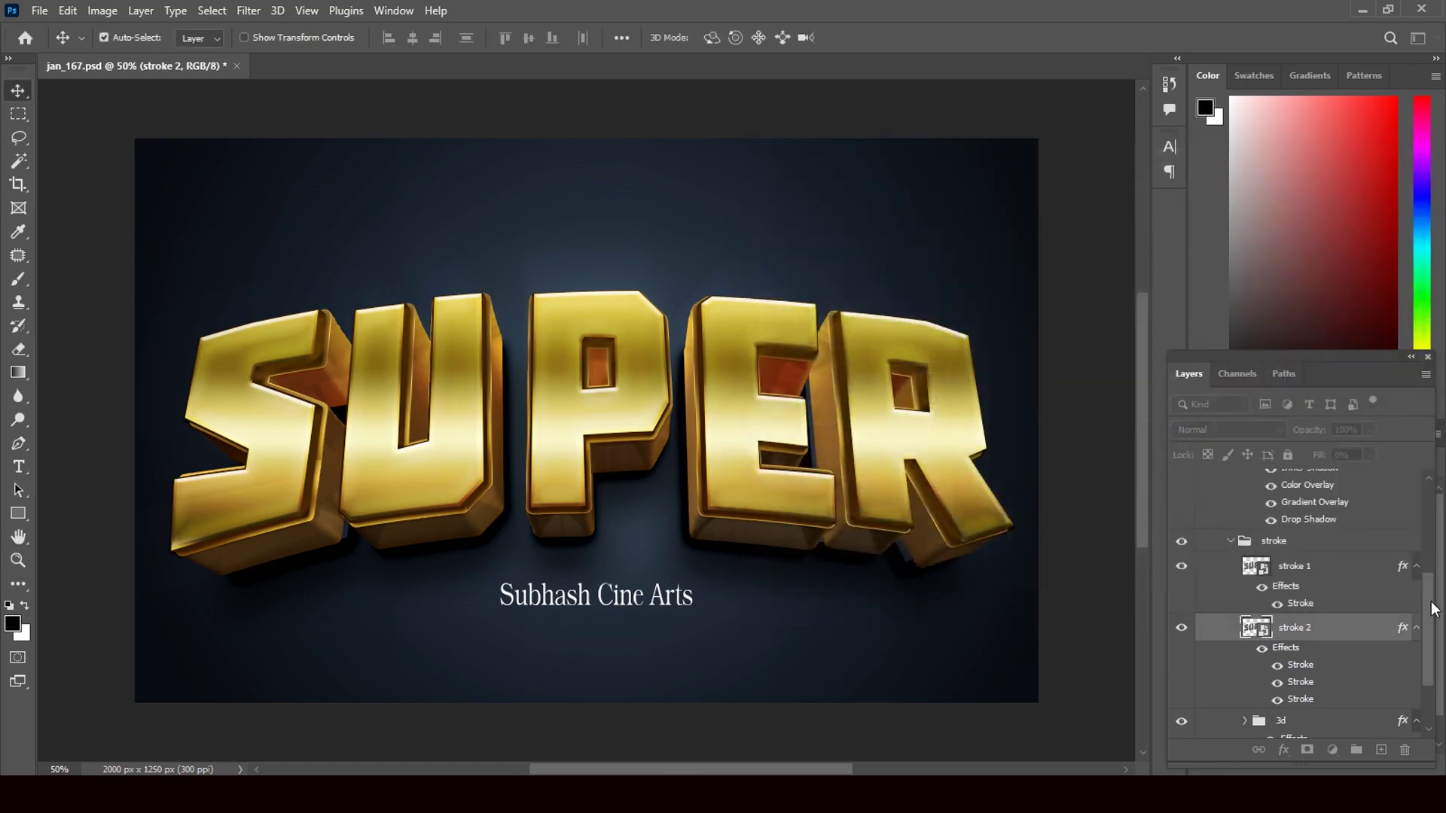
Raise the 3d group's Bevel & Emboss size from 59 to 120 px.
{"action": "left_click_drag", "start_coordinate": [1433, 609], "coordinate": [1432, 661]}
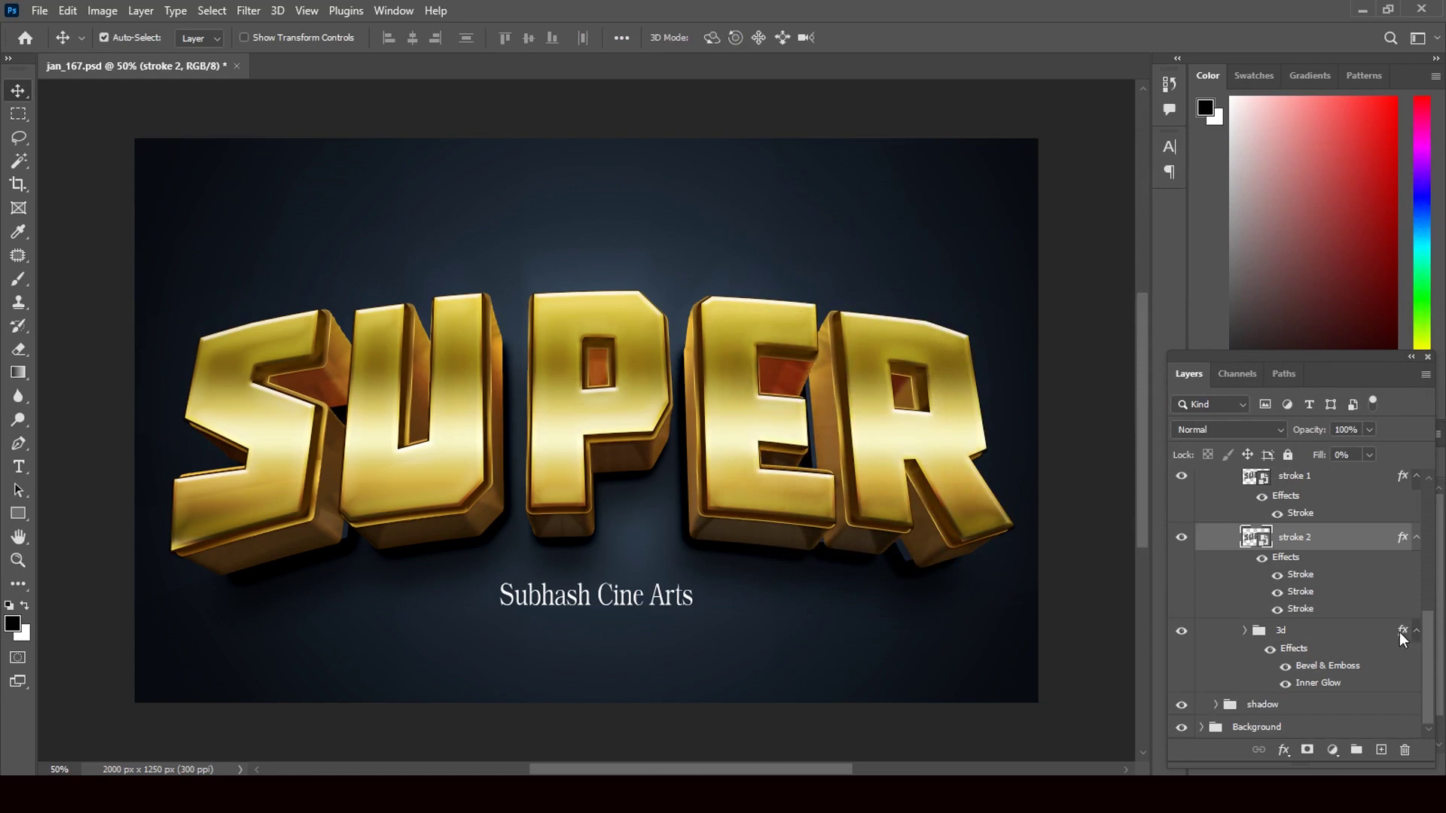
{"action": "left_click", "coordinate": [1399, 633]}
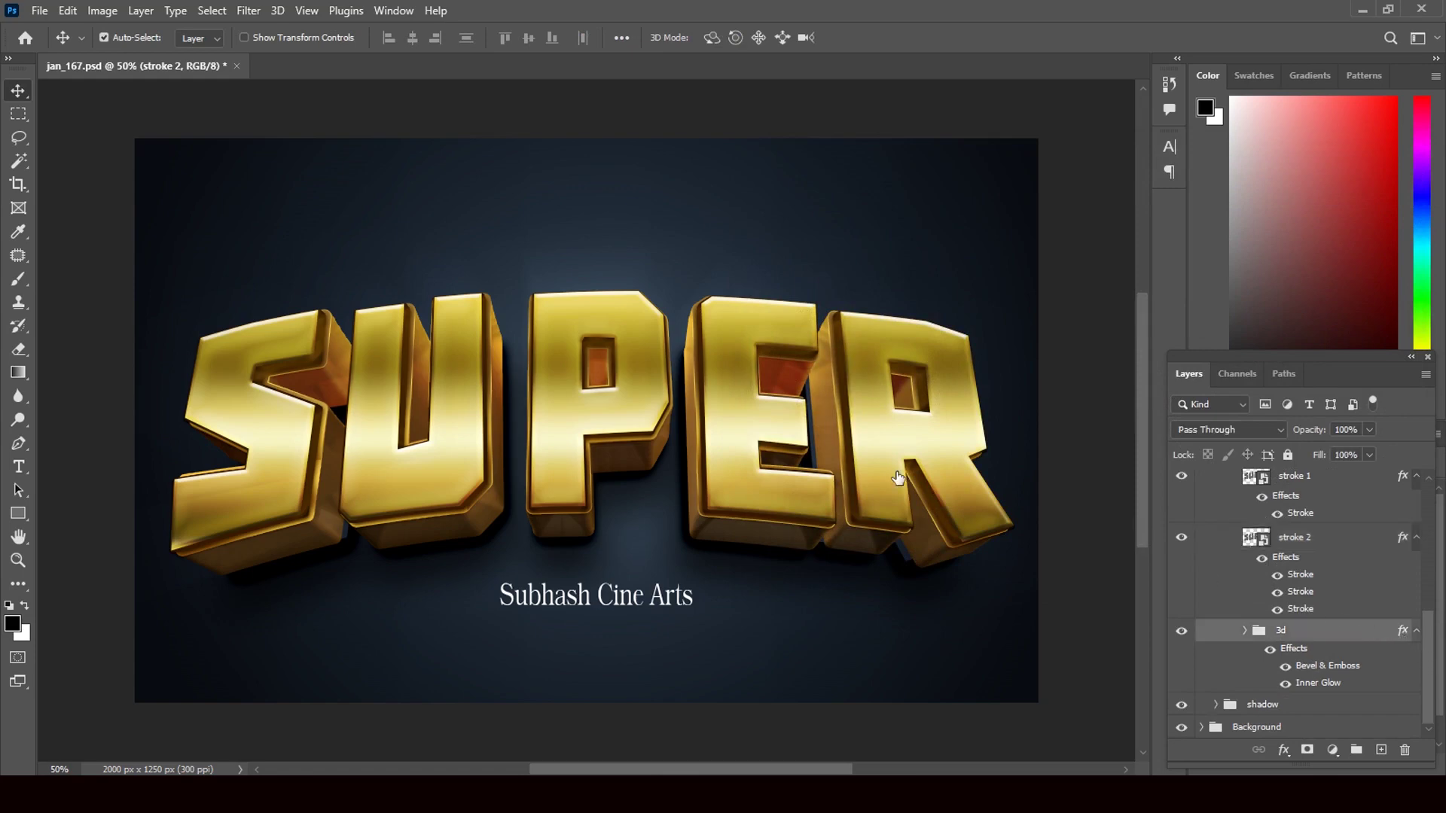
{"action": "key", "text": "h"}
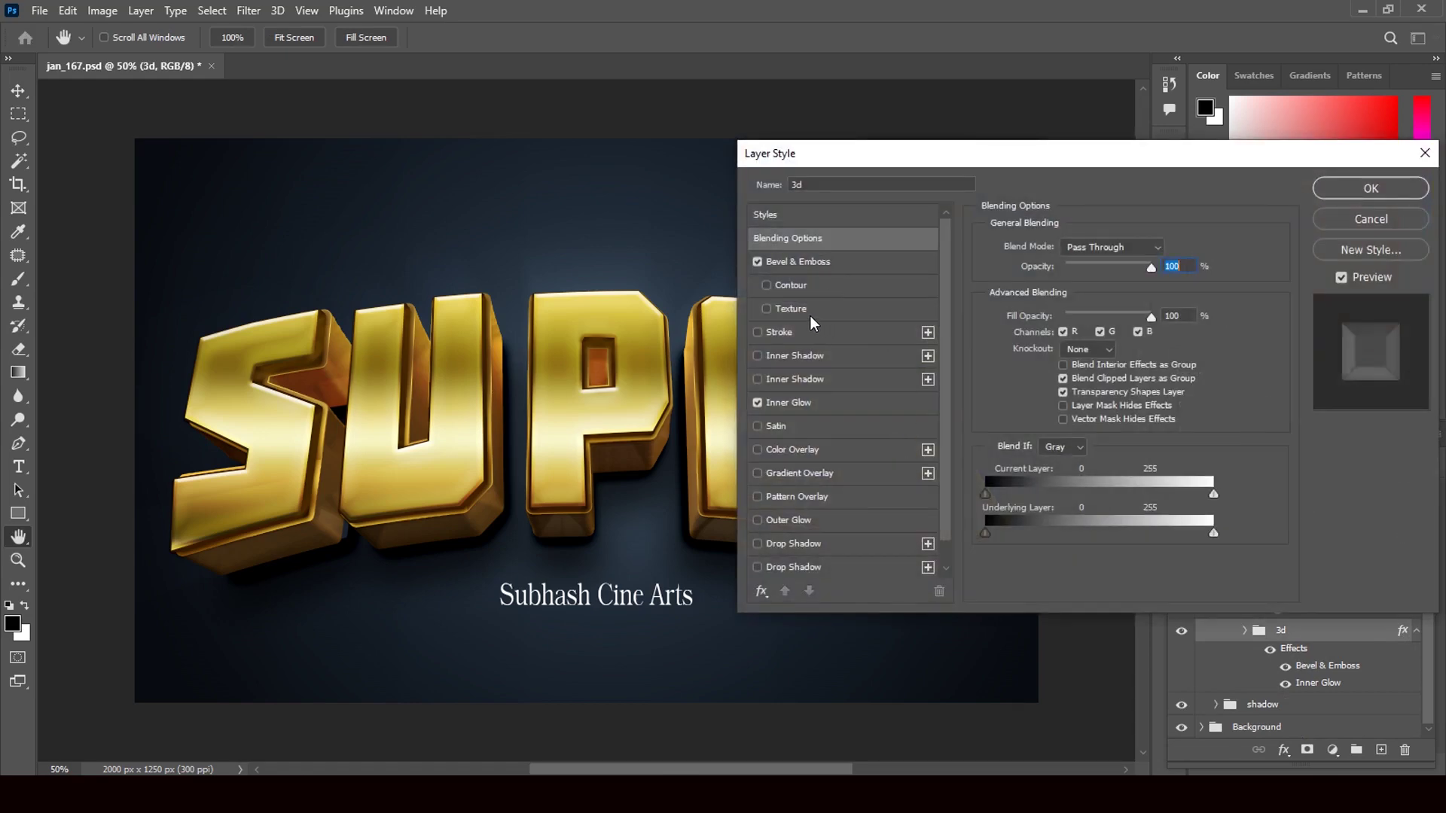
{"action": "left_click", "coordinate": [794, 405]}
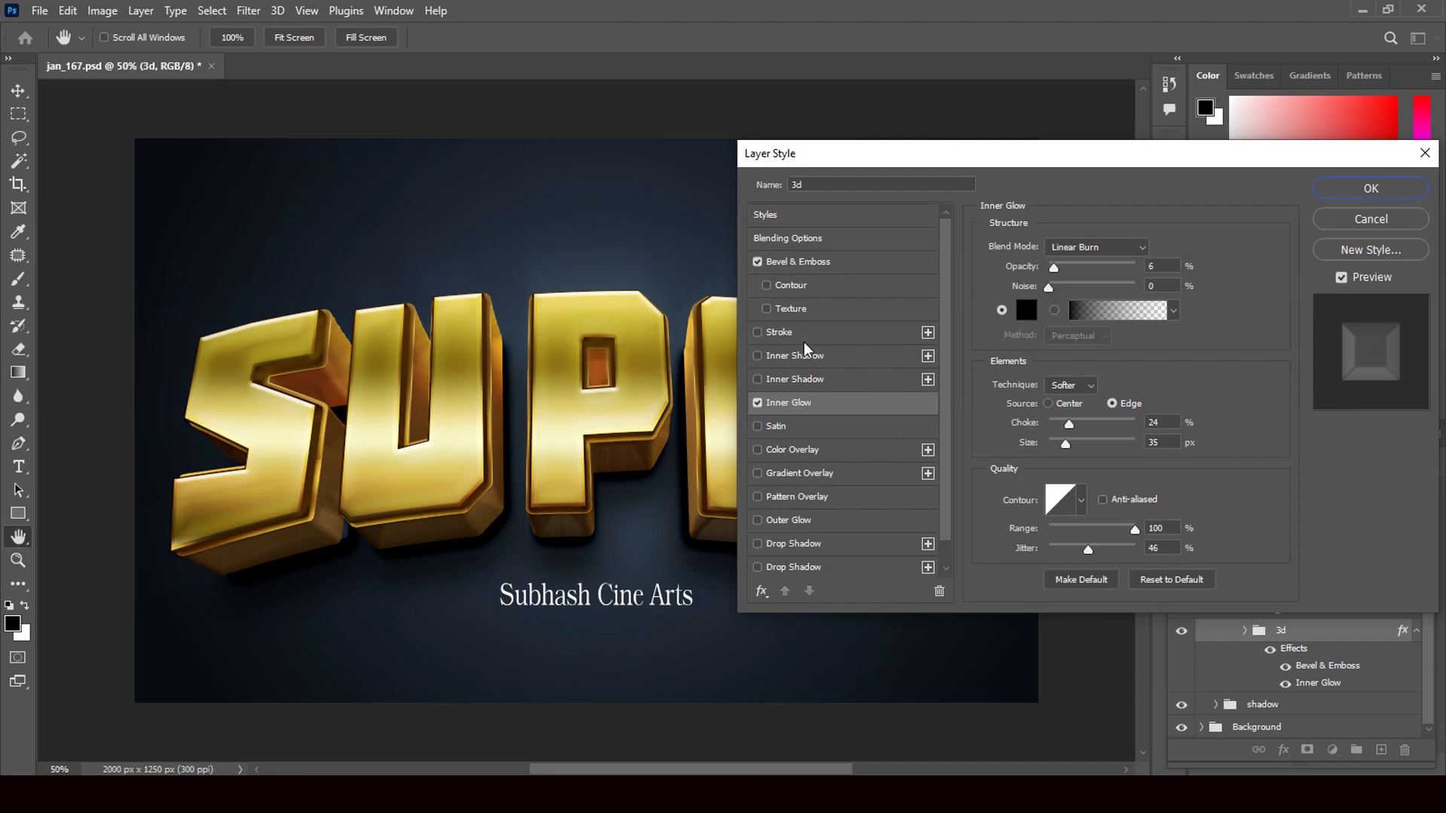
{"action": "left_click", "coordinate": [822, 269]}
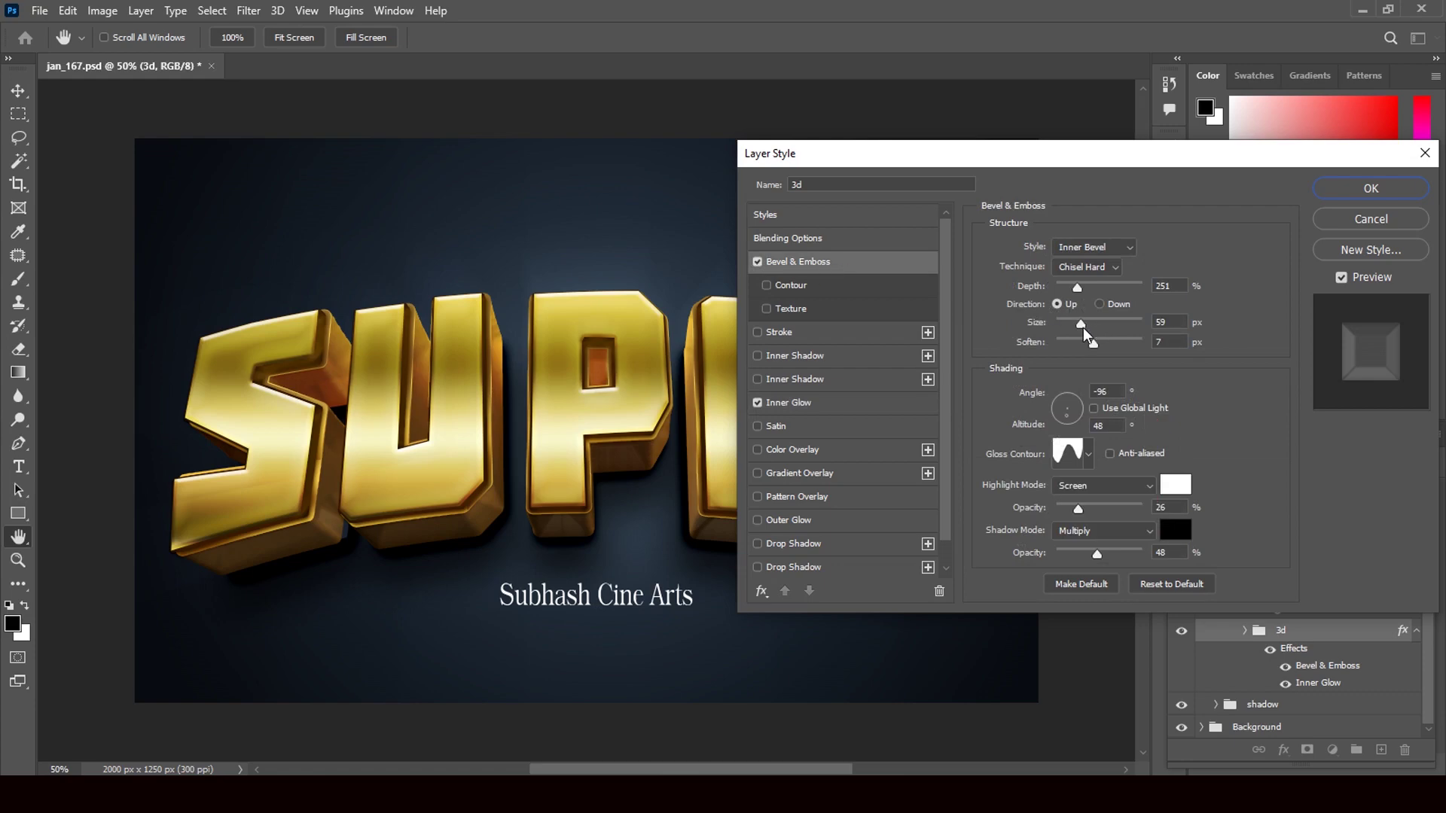
{"action": "left_click_drag", "start_coordinate": [1081, 324], "coordinate": [1101, 323]}
{"action": "left_click", "coordinate": [1100, 324]}
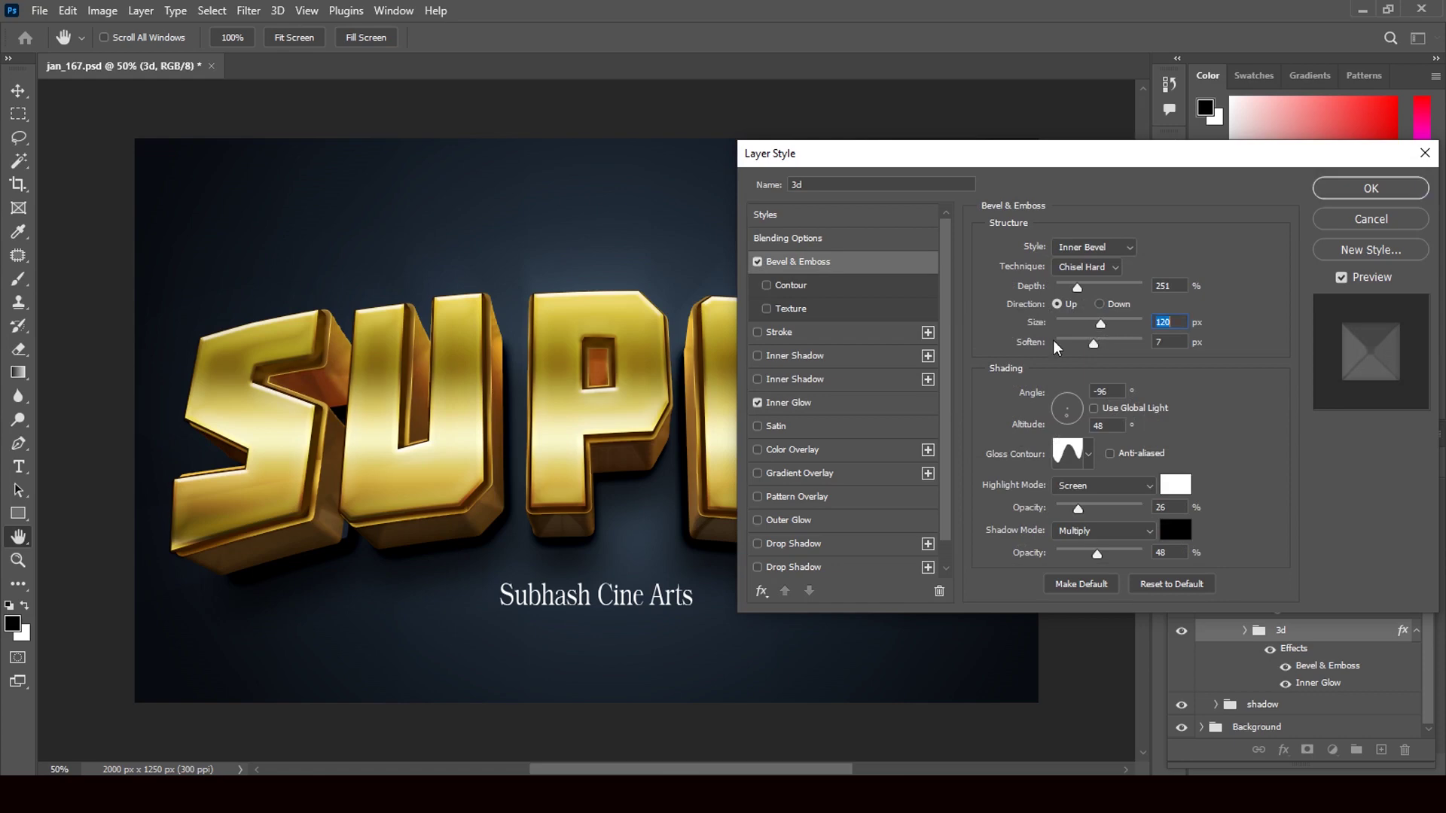
Try a Gradient Overlay on the 3d group, switch it back off, and apply the style.
{"action": "left_click", "coordinate": [811, 402]}
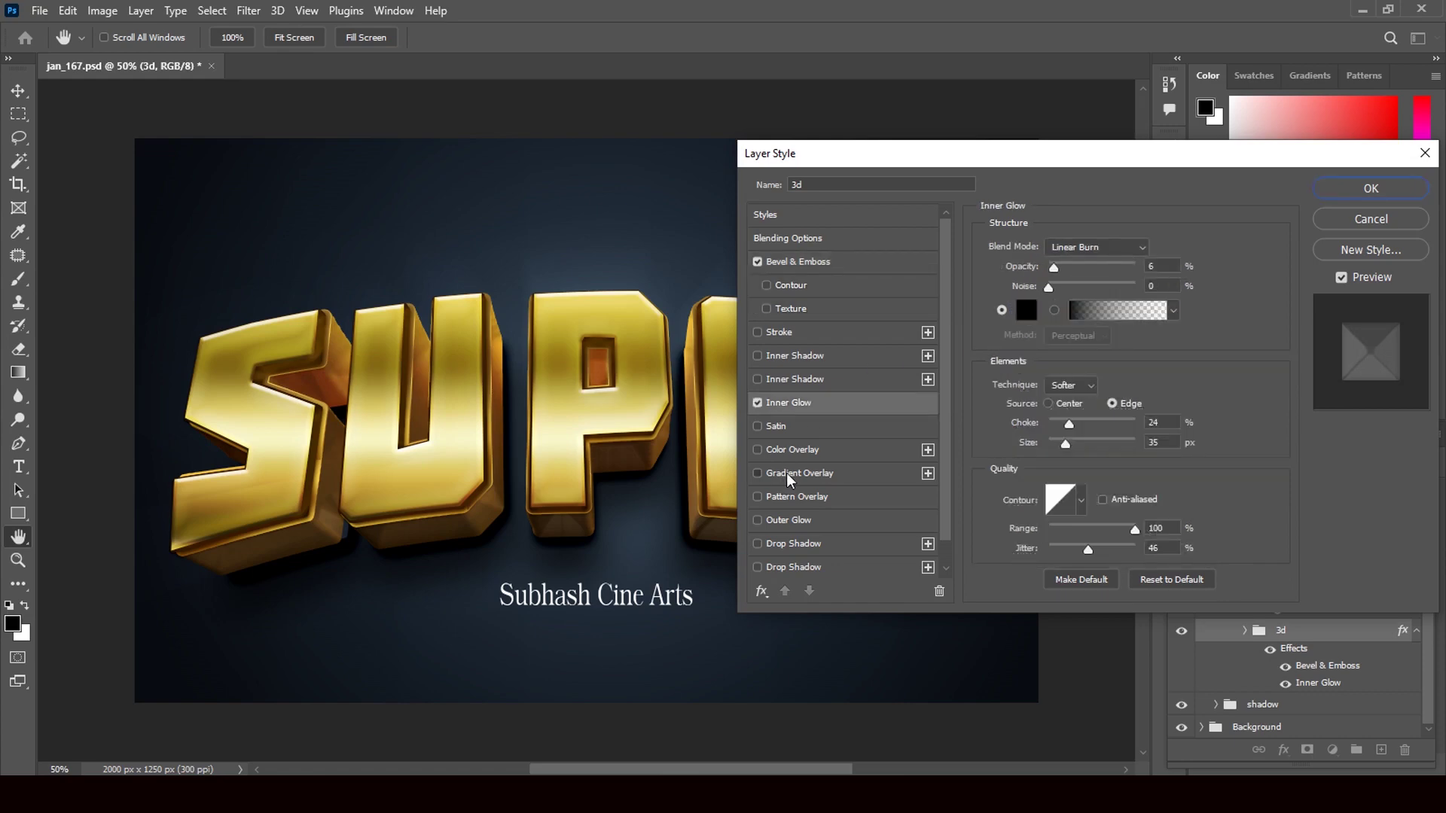
{"action": "left_click", "coordinate": [786, 473]}
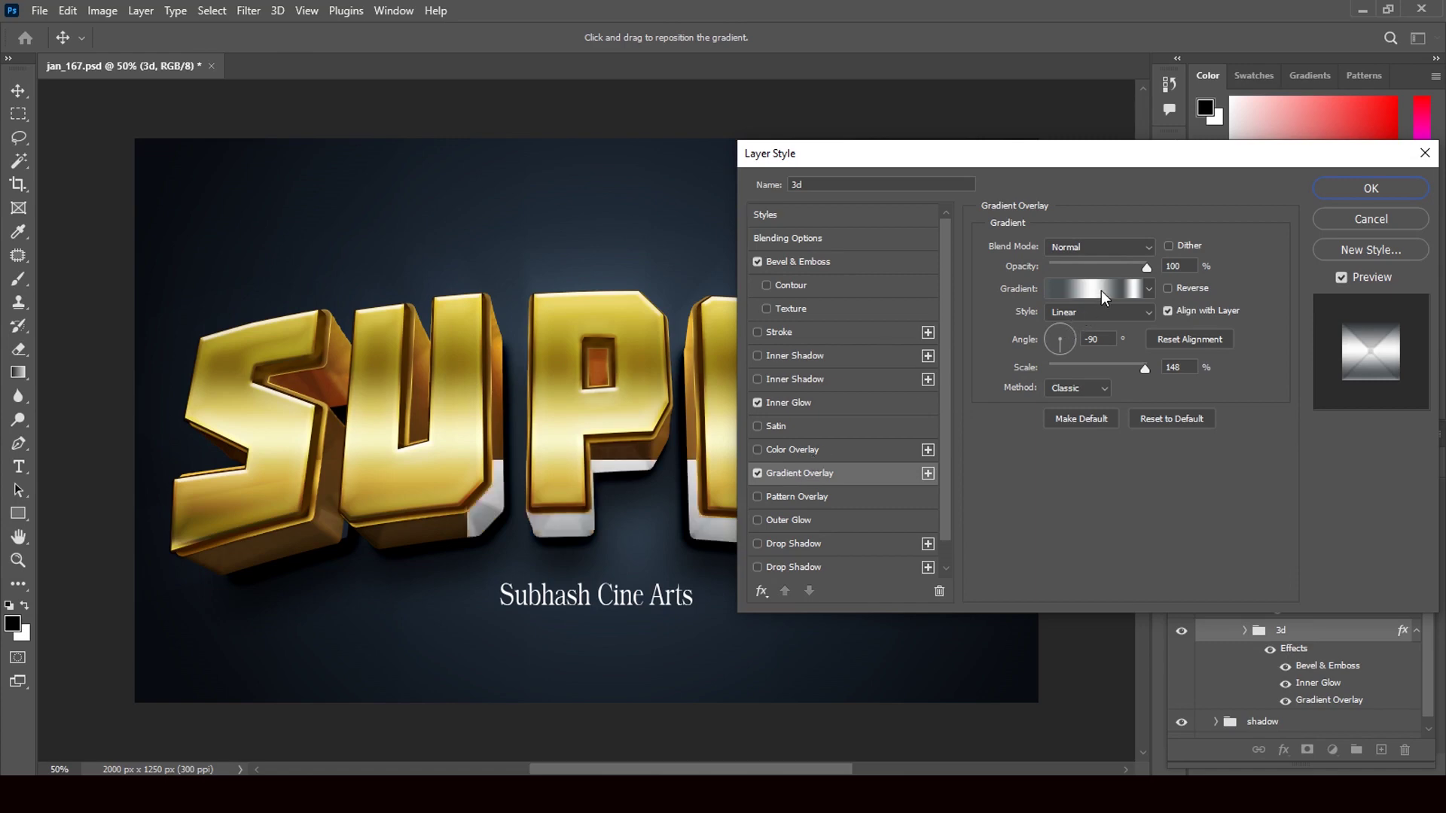
{"action": "left_click", "coordinate": [757, 472]}
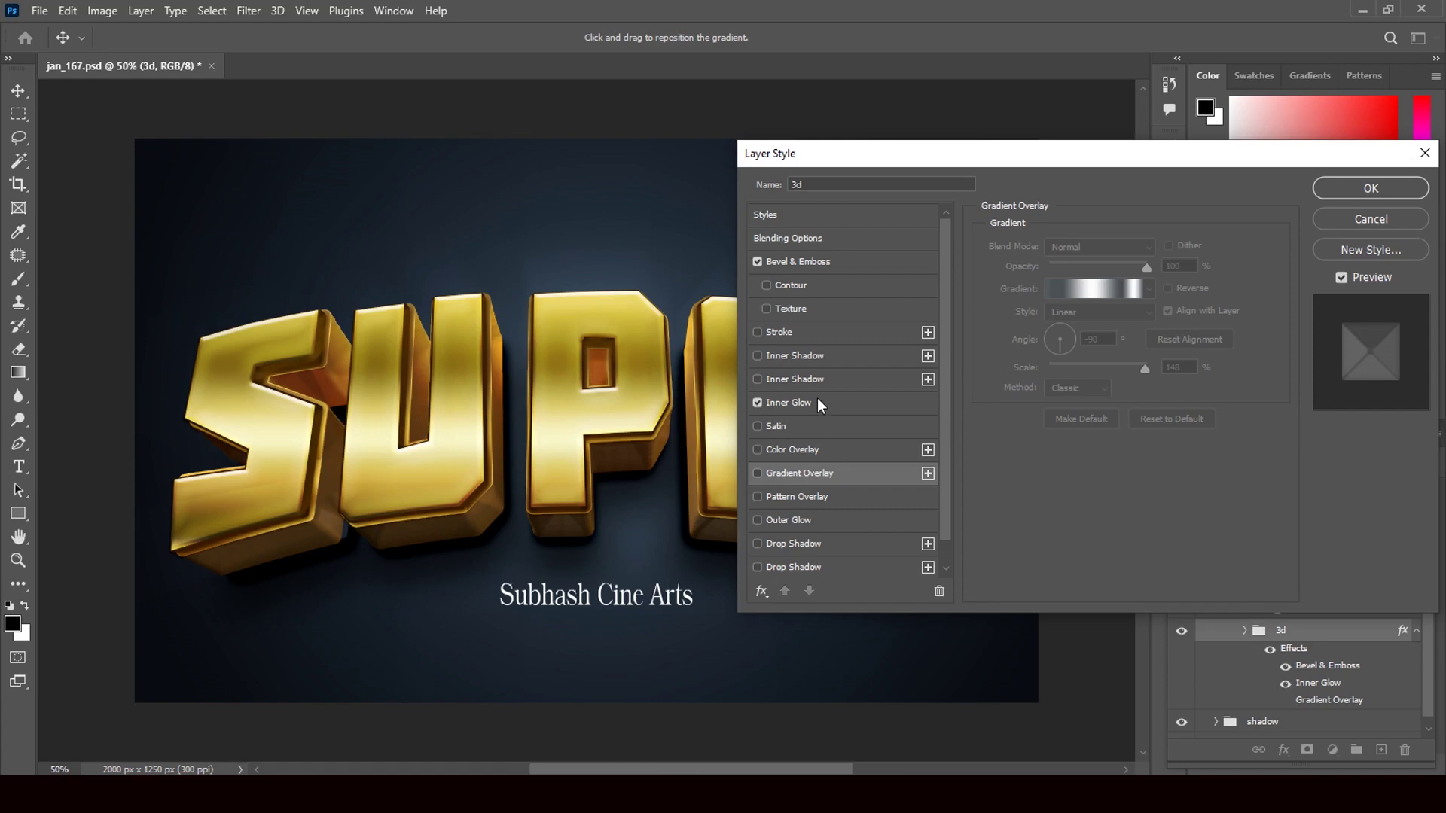
{"action": "left_click", "coordinate": [1401, 219]}
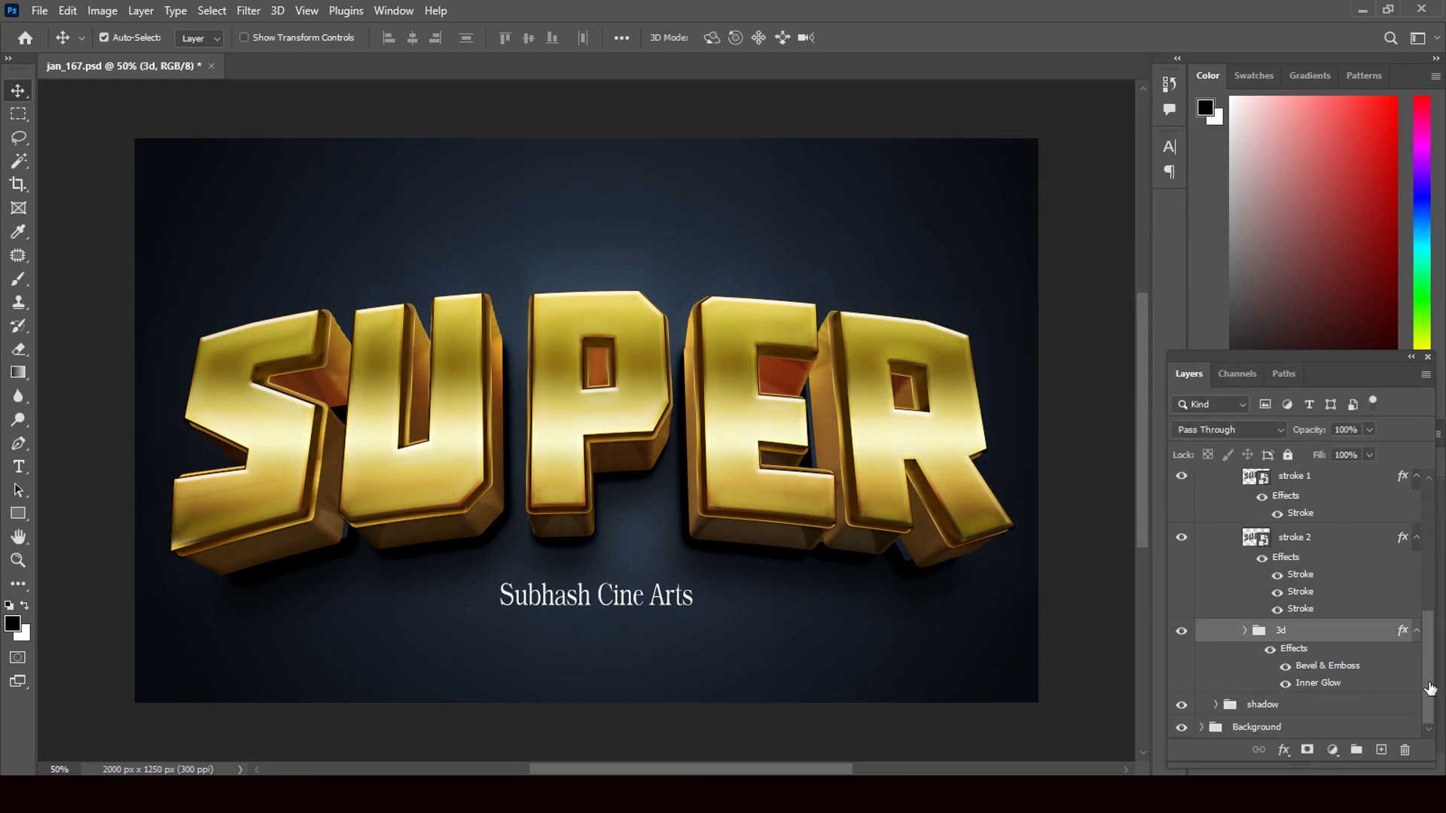
Expand the shadow group and open the shadow layer's layer style settings.
{"action": "left_click", "coordinate": [1215, 705]}
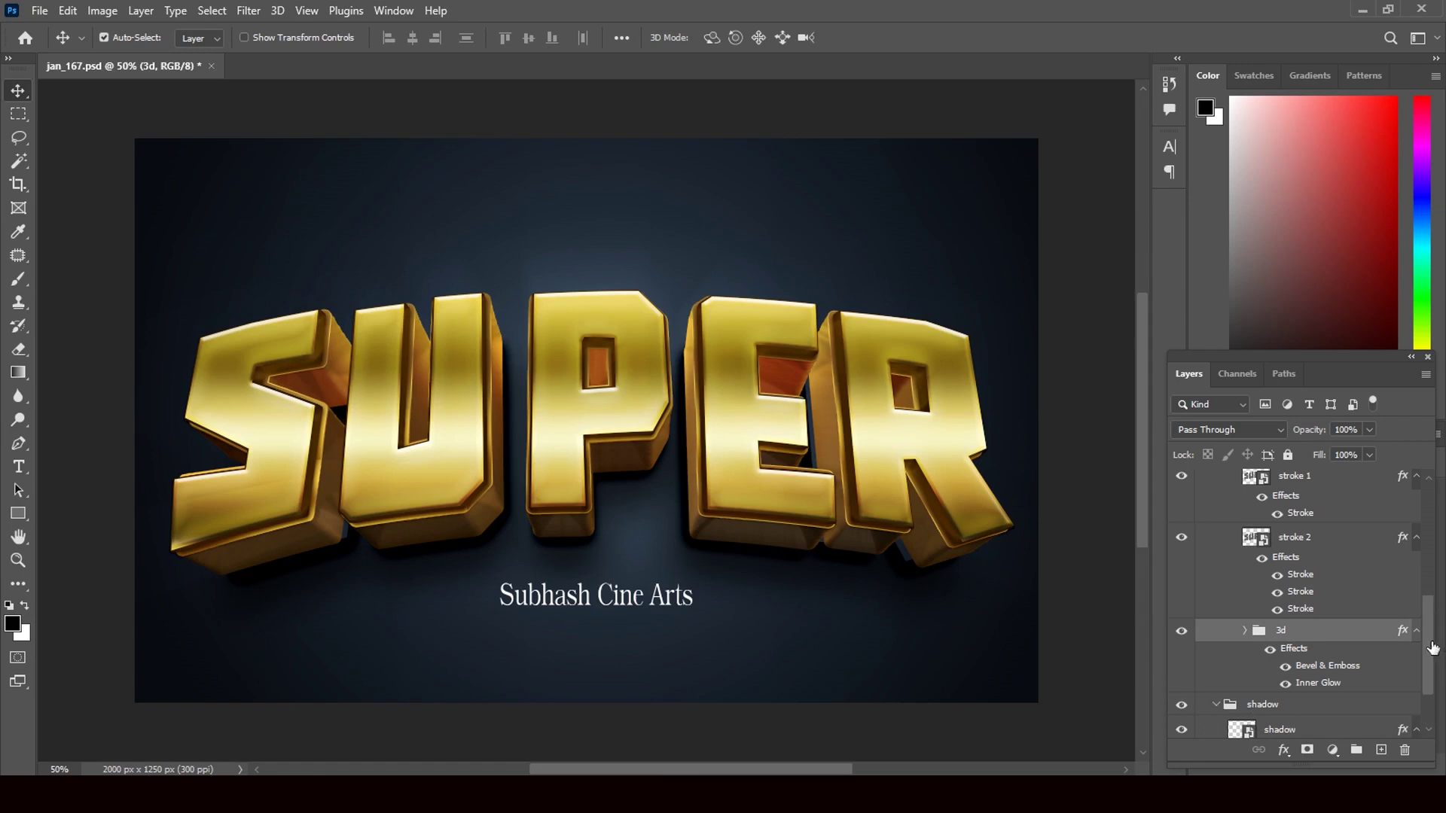
{"action": "left_click_drag", "start_coordinate": [1428, 651], "coordinate": [1435, 681]}
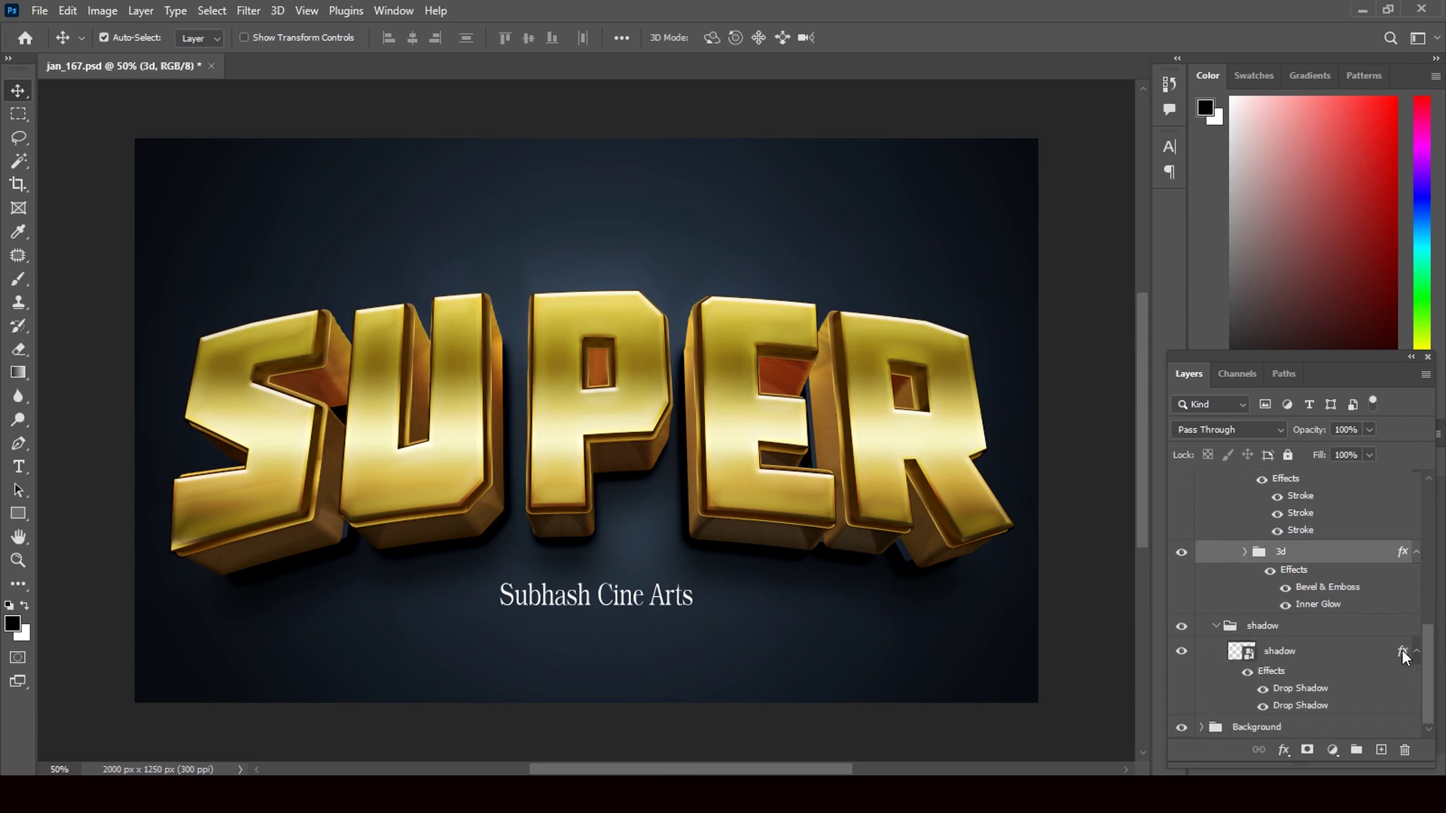
{"action": "left_click", "coordinate": [1402, 652]}
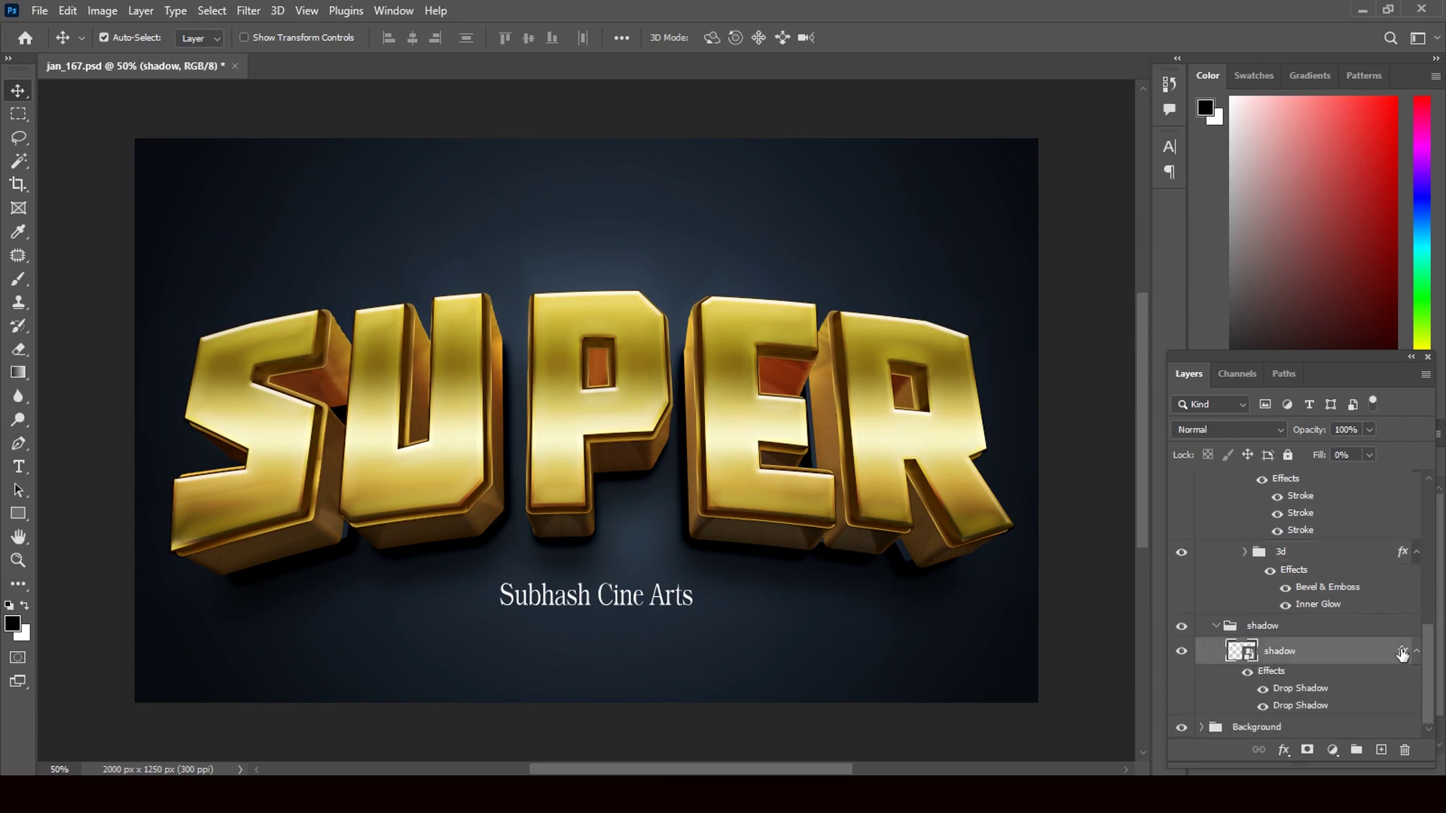
{"action": "double_click", "coordinate": [1402, 652]}
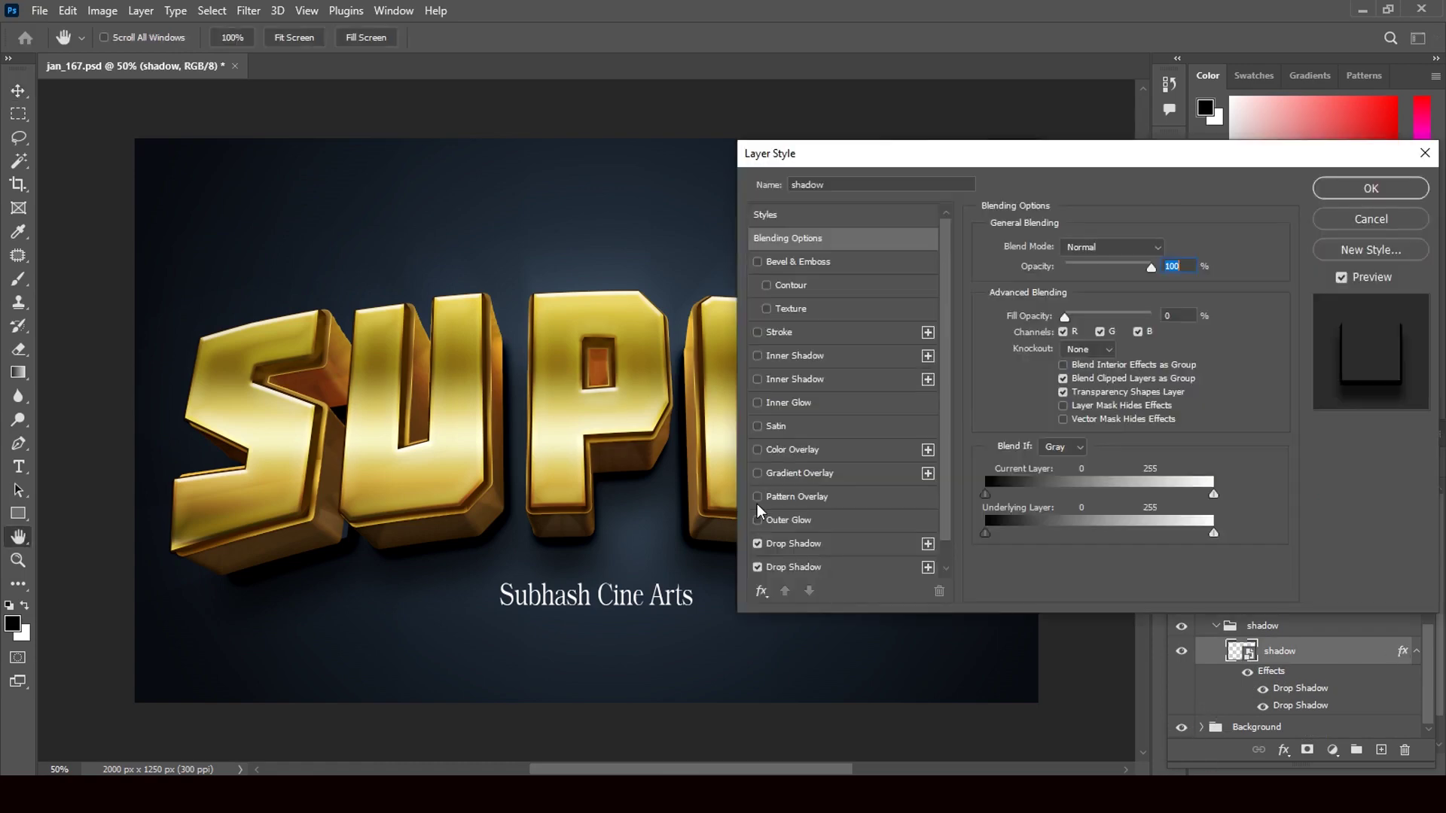
{"action": "left_click_drag", "start_coordinate": [947, 459], "coordinate": [943, 513]}
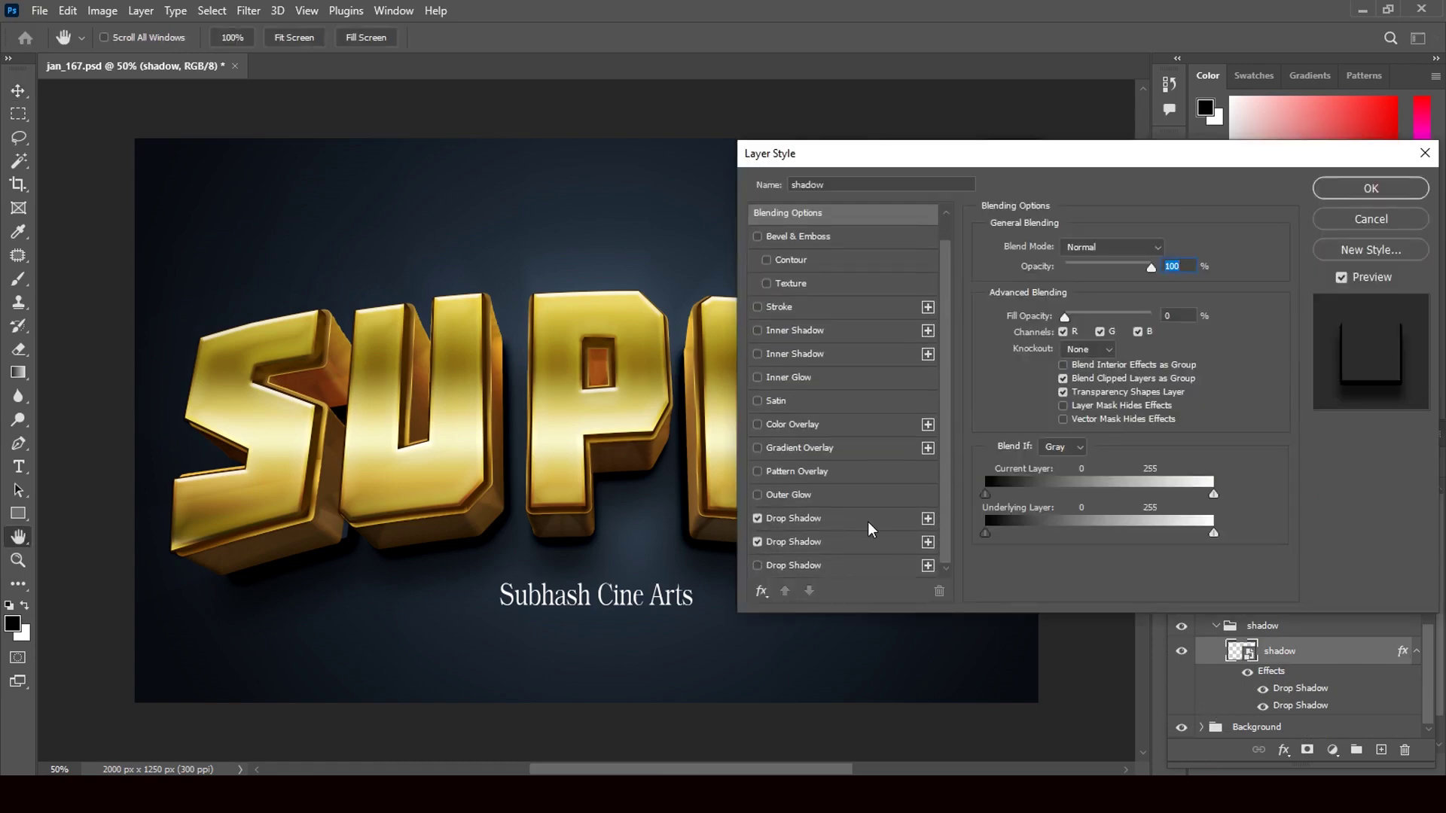
Add another Drop Shadow (45% opacity, 14 px distance, 15 px size) to the shadow layer and apply.
{"action": "left_click", "coordinate": [758, 519]}
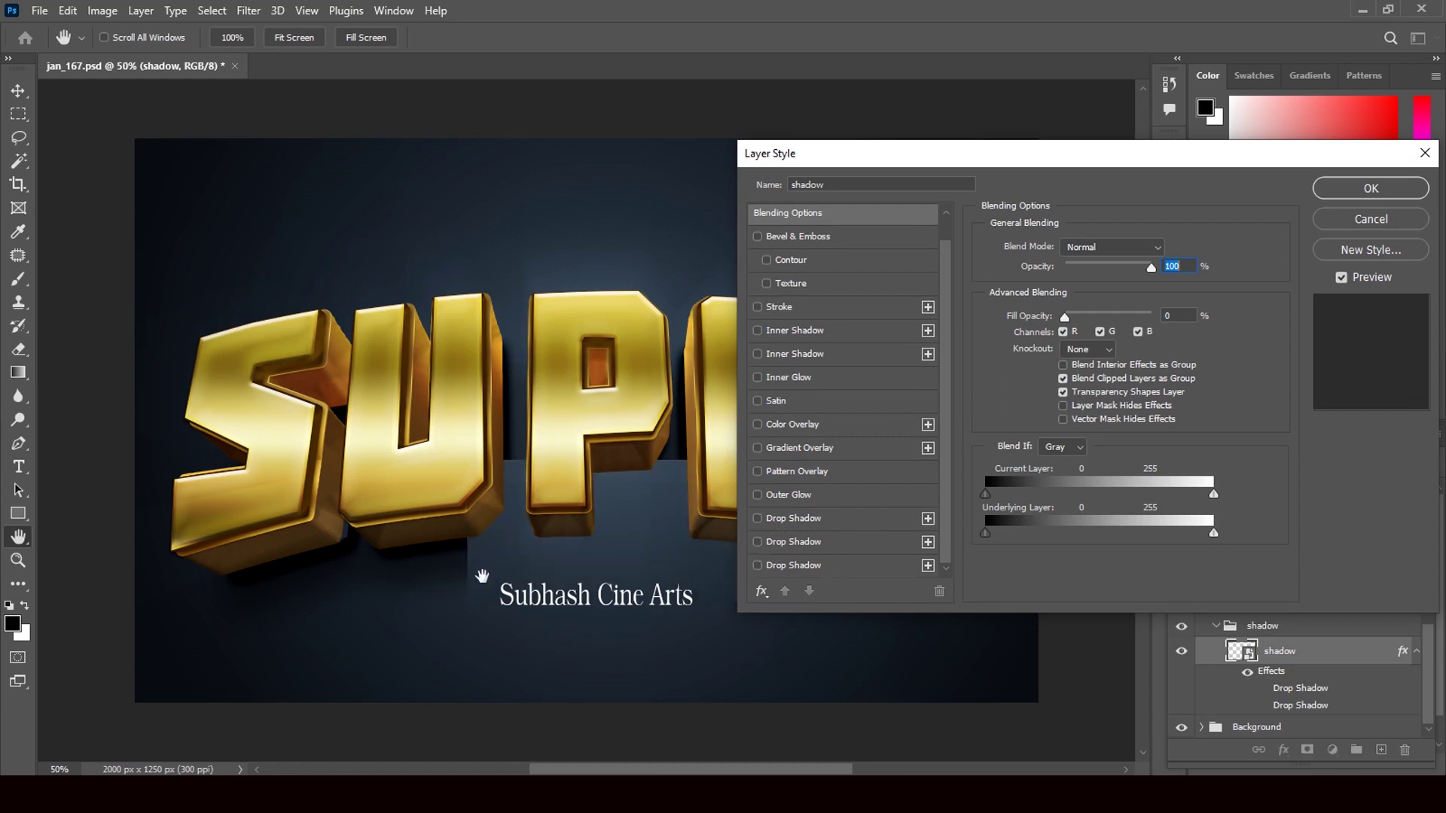
{"action": "left_click", "coordinate": [758, 519]}
{"action": "left_click", "coordinate": [758, 542]}
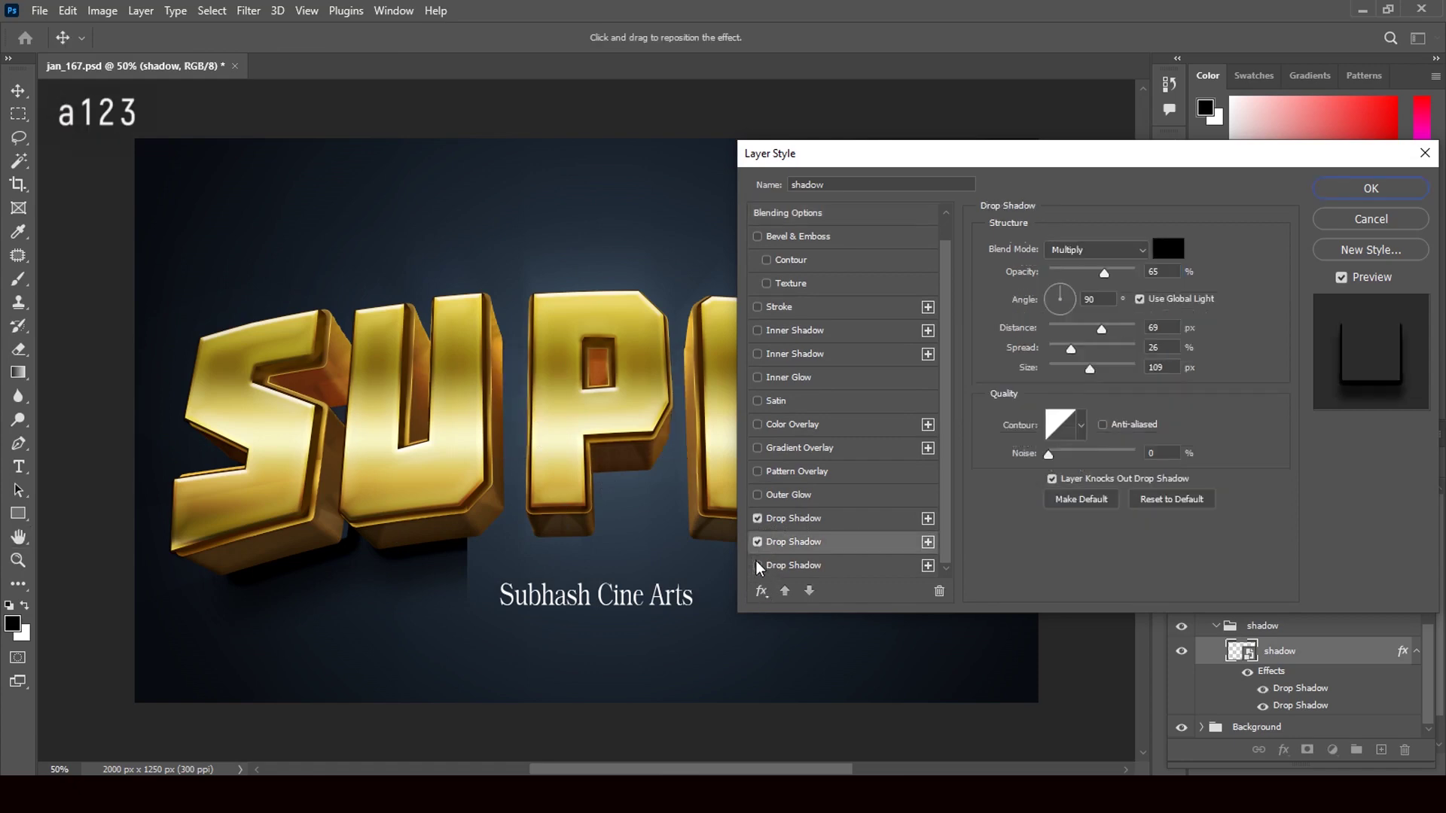
{"action": "left_click", "coordinate": [757, 566]}
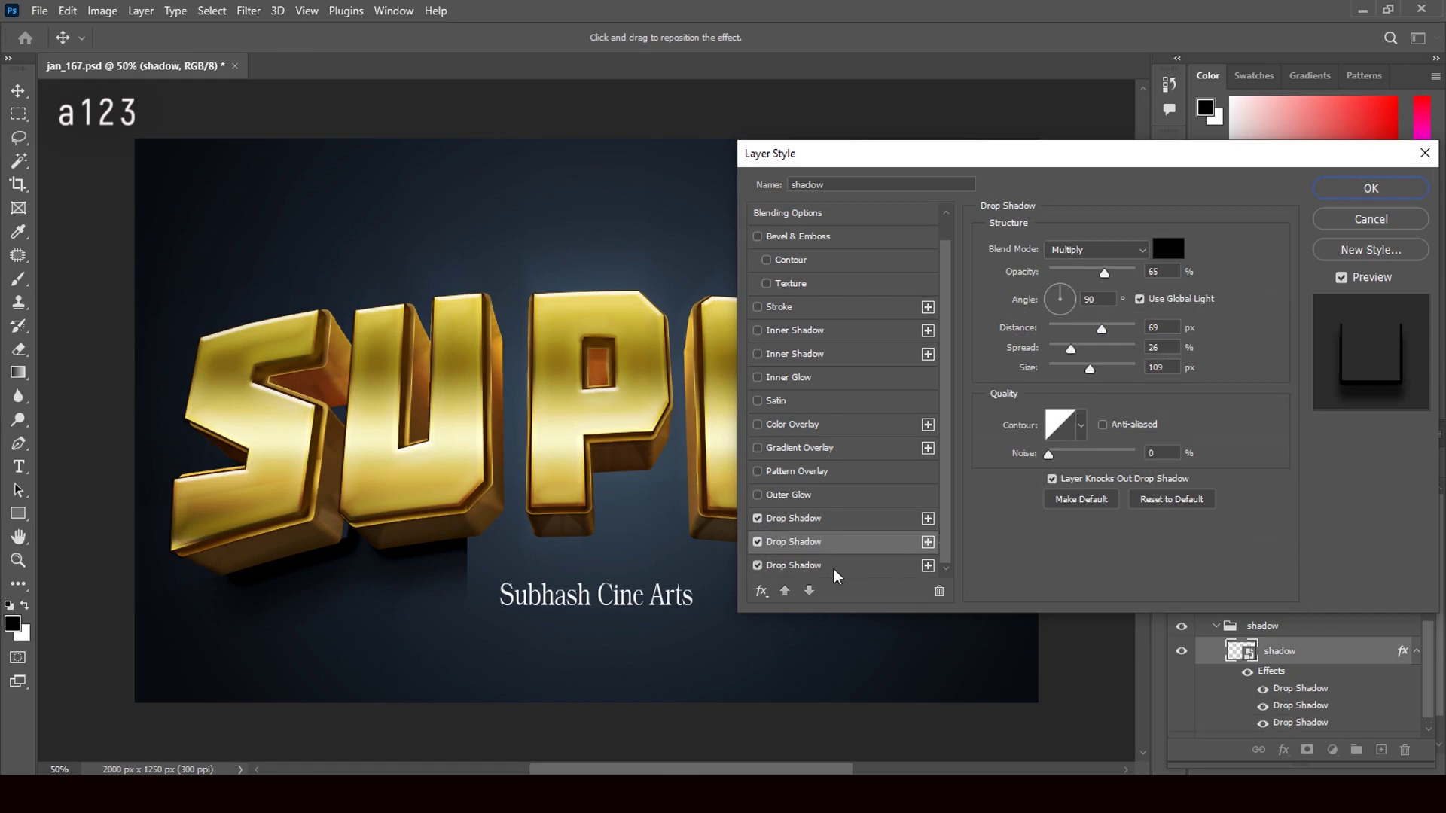
{"action": "left_click", "coordinate": [756, 566]}
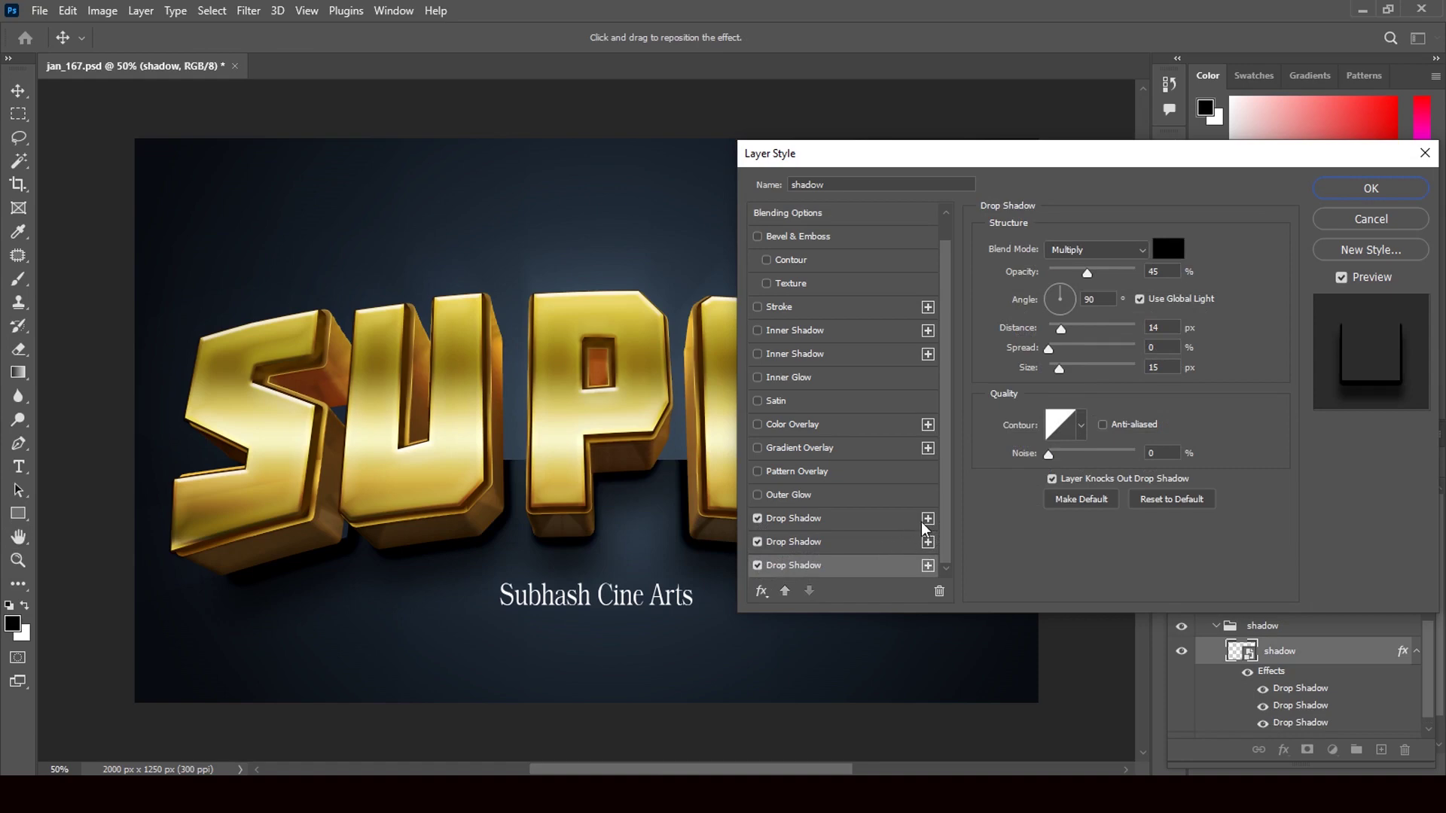
{"action": "left_click", "coordinate": [928, 565]}
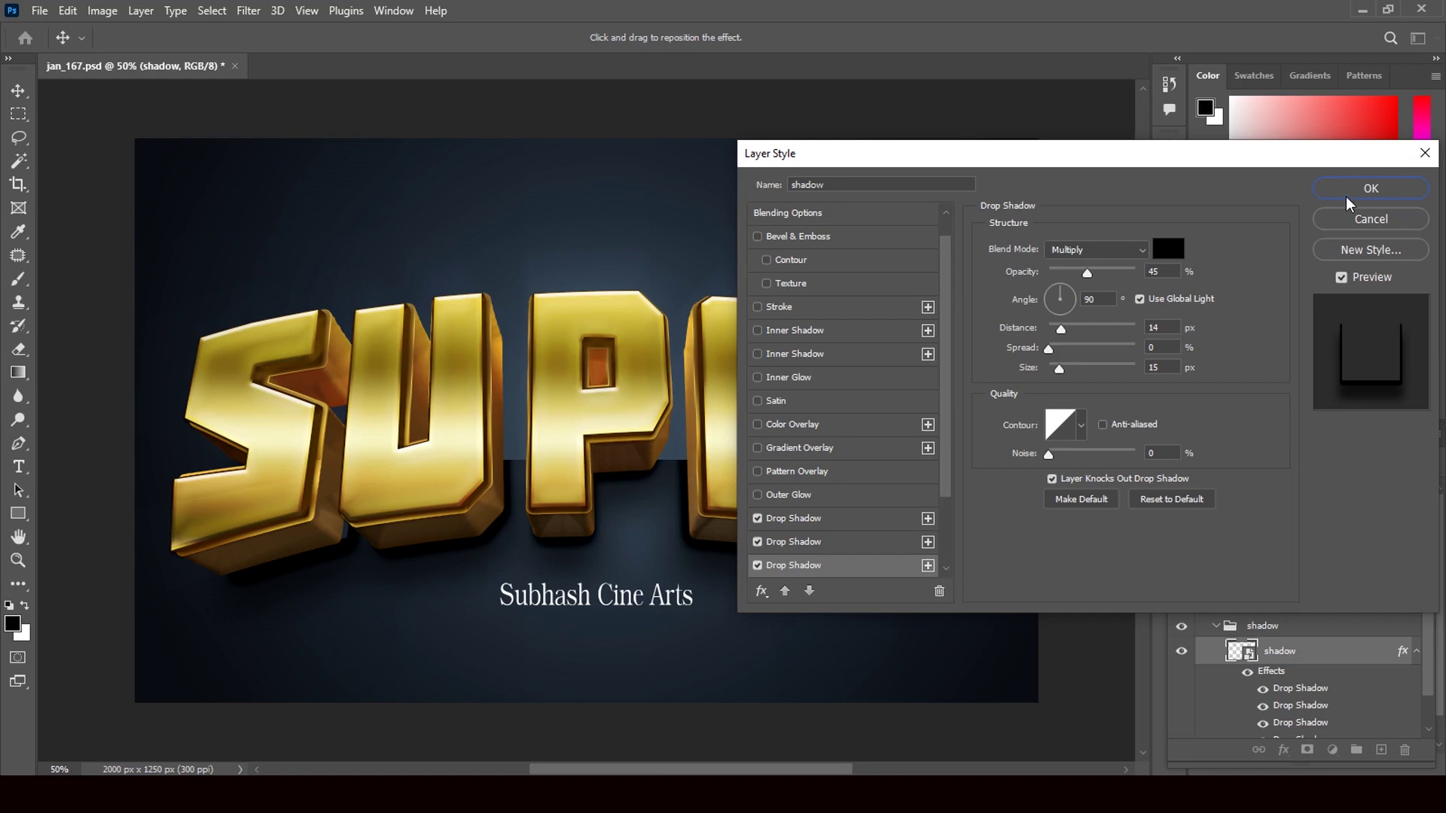
{"action": "left_click", "coordinate": [1358, 218]}
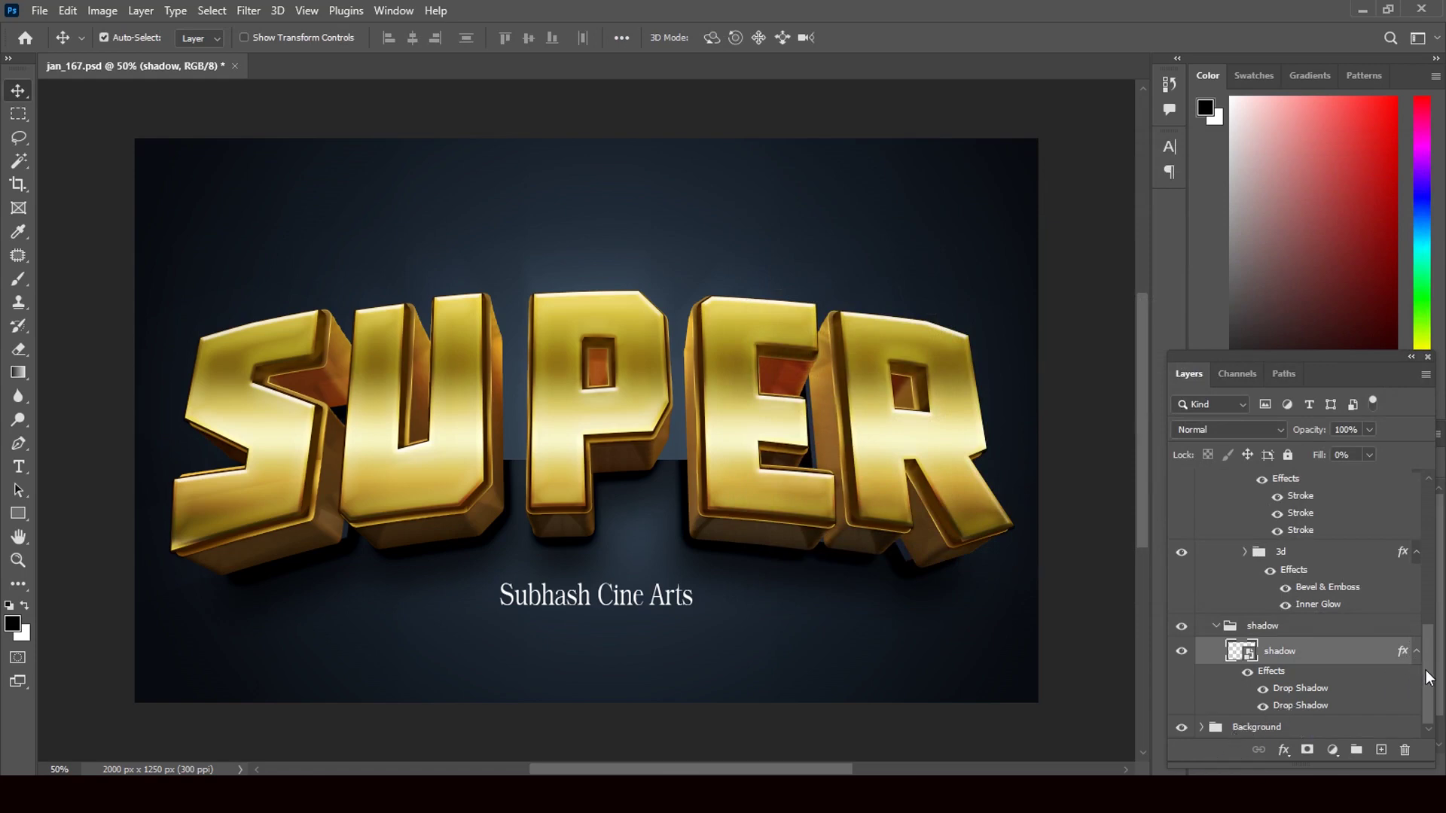
Expand the Background group and open the background color layer's layer style.
{"action": "left_click", "coordinate": [1201, 727]}
{"action": "left_click_drag", "start_coordinate": [1430, 659], "coordinate": [1431, 712]}
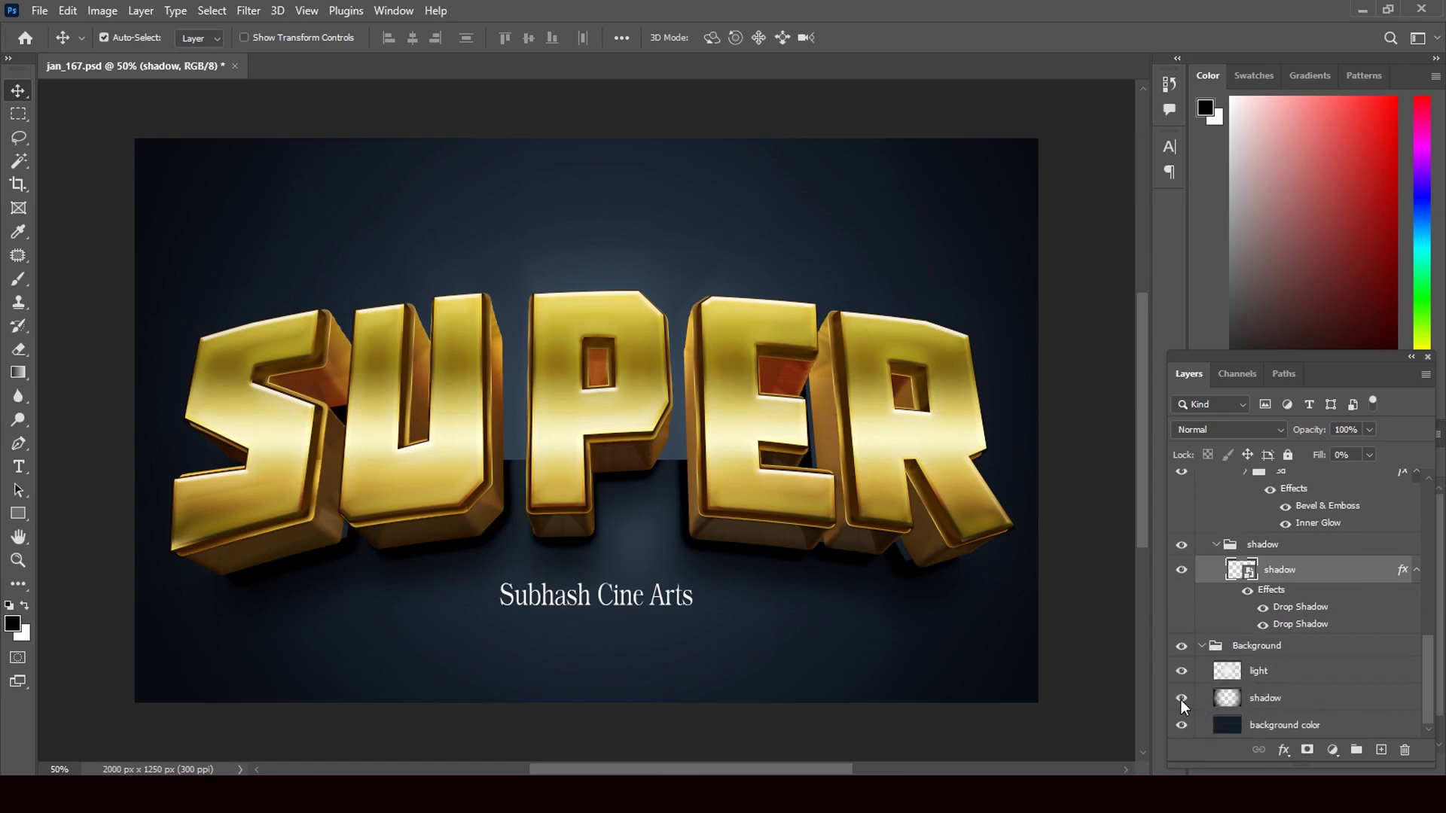
{"action": "left_click", "coordinate": [1230, 728]}
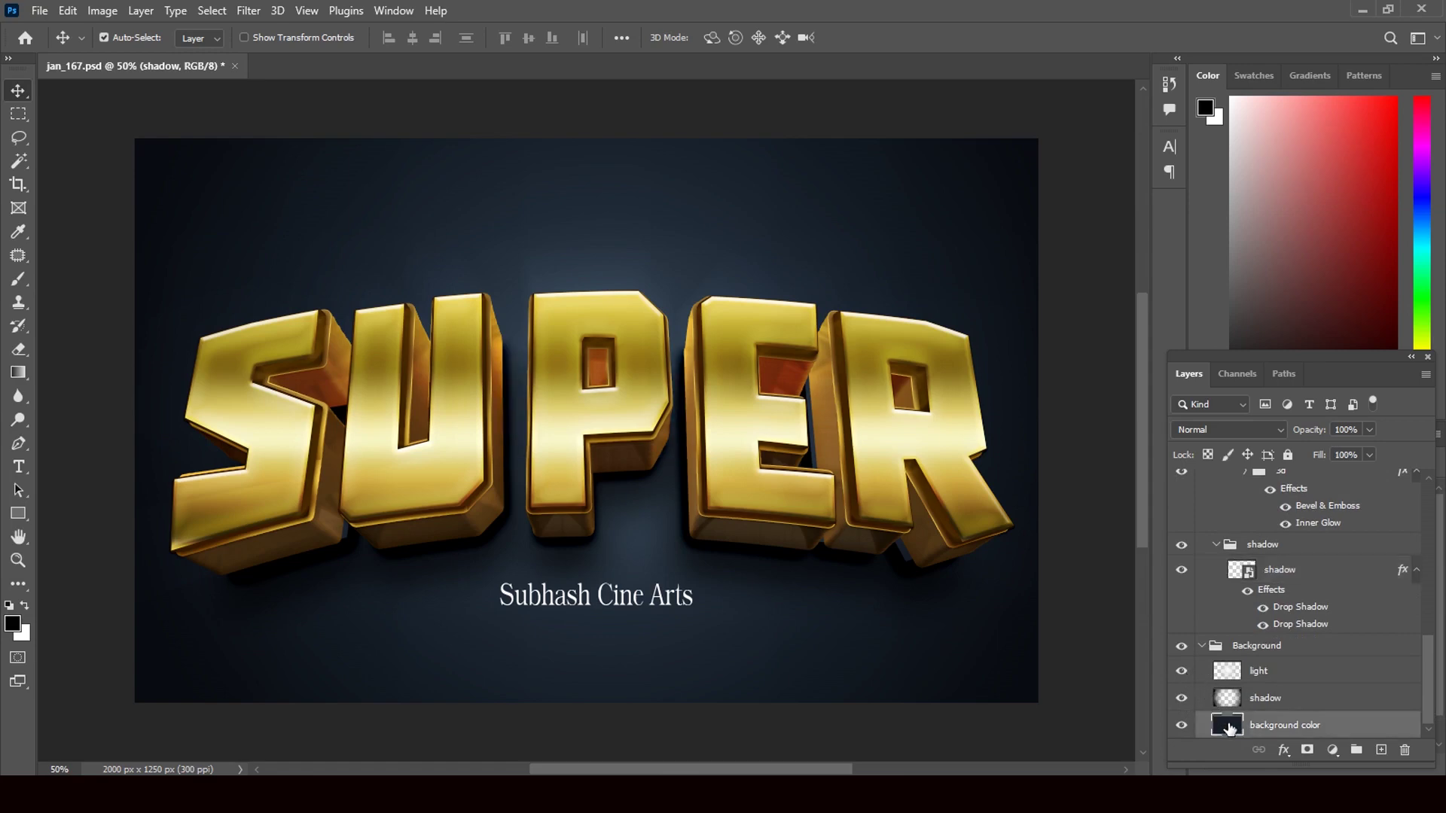
{"action": "key", "text": "h"}
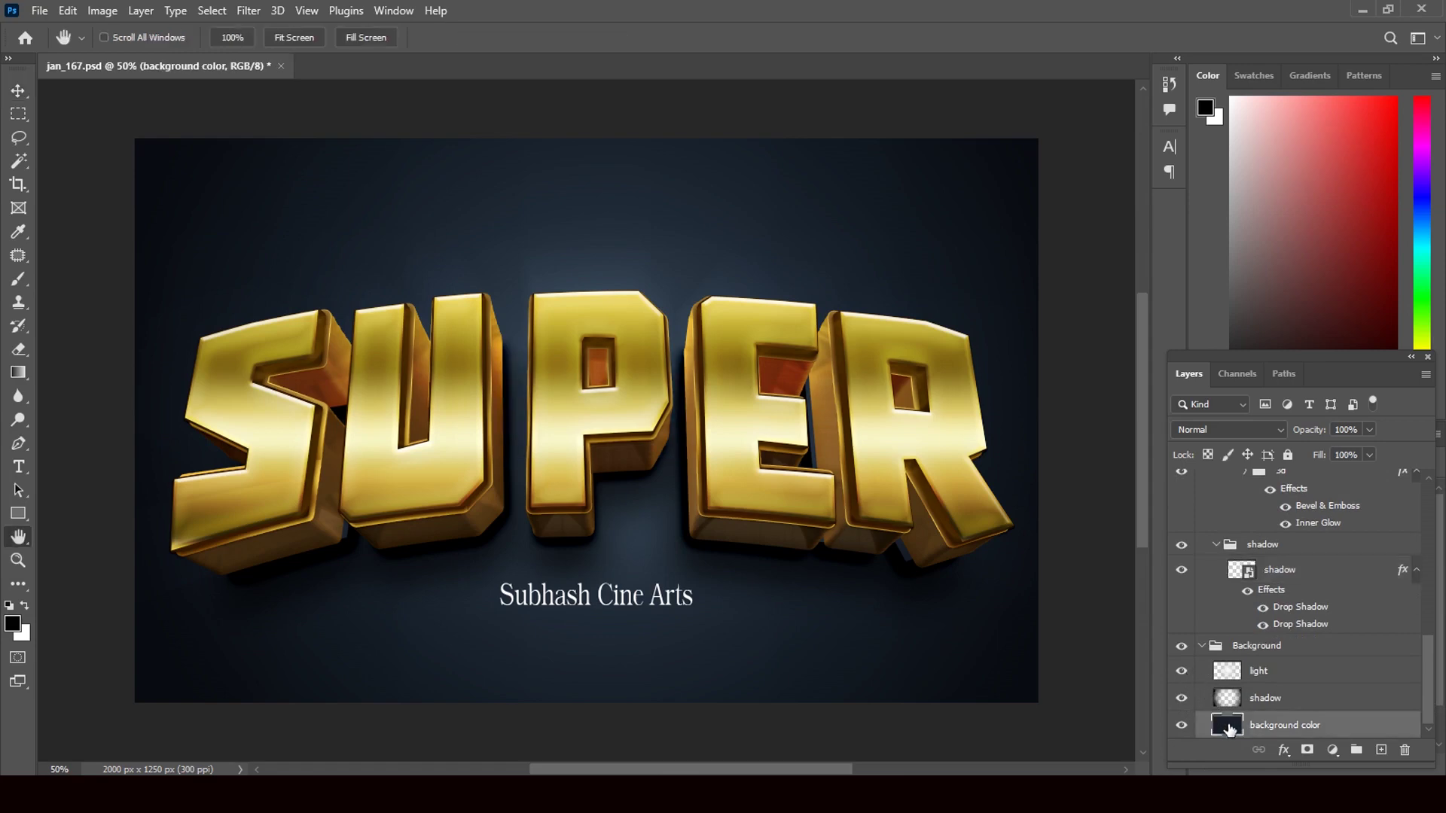
{"action": "double_click", "coordinate": [1230, 728]}
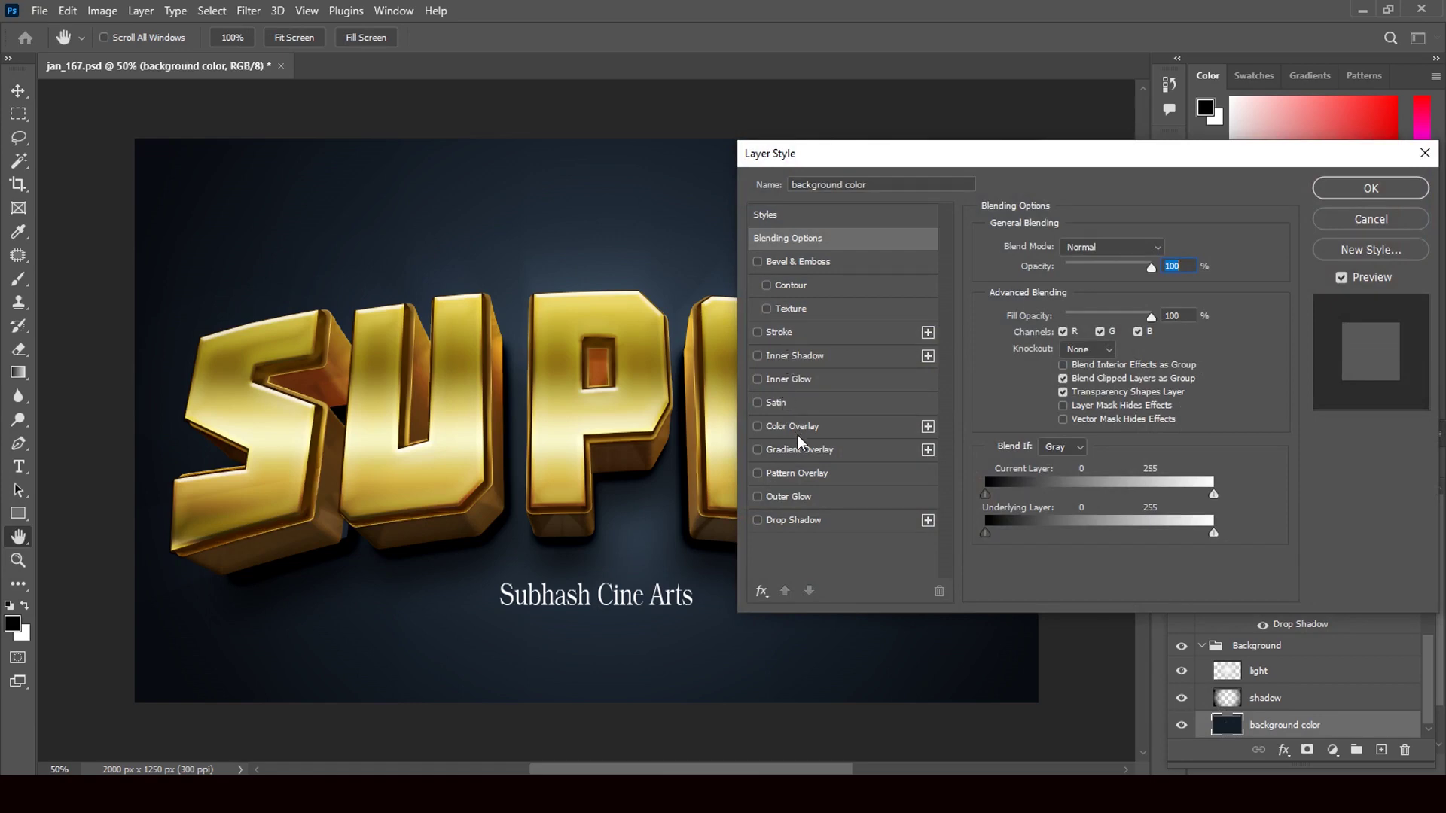
Apply a dark red 3e0808 Color Overlay to the background color layer.
{"action": "left_click", "coordinate": [758, 426]}
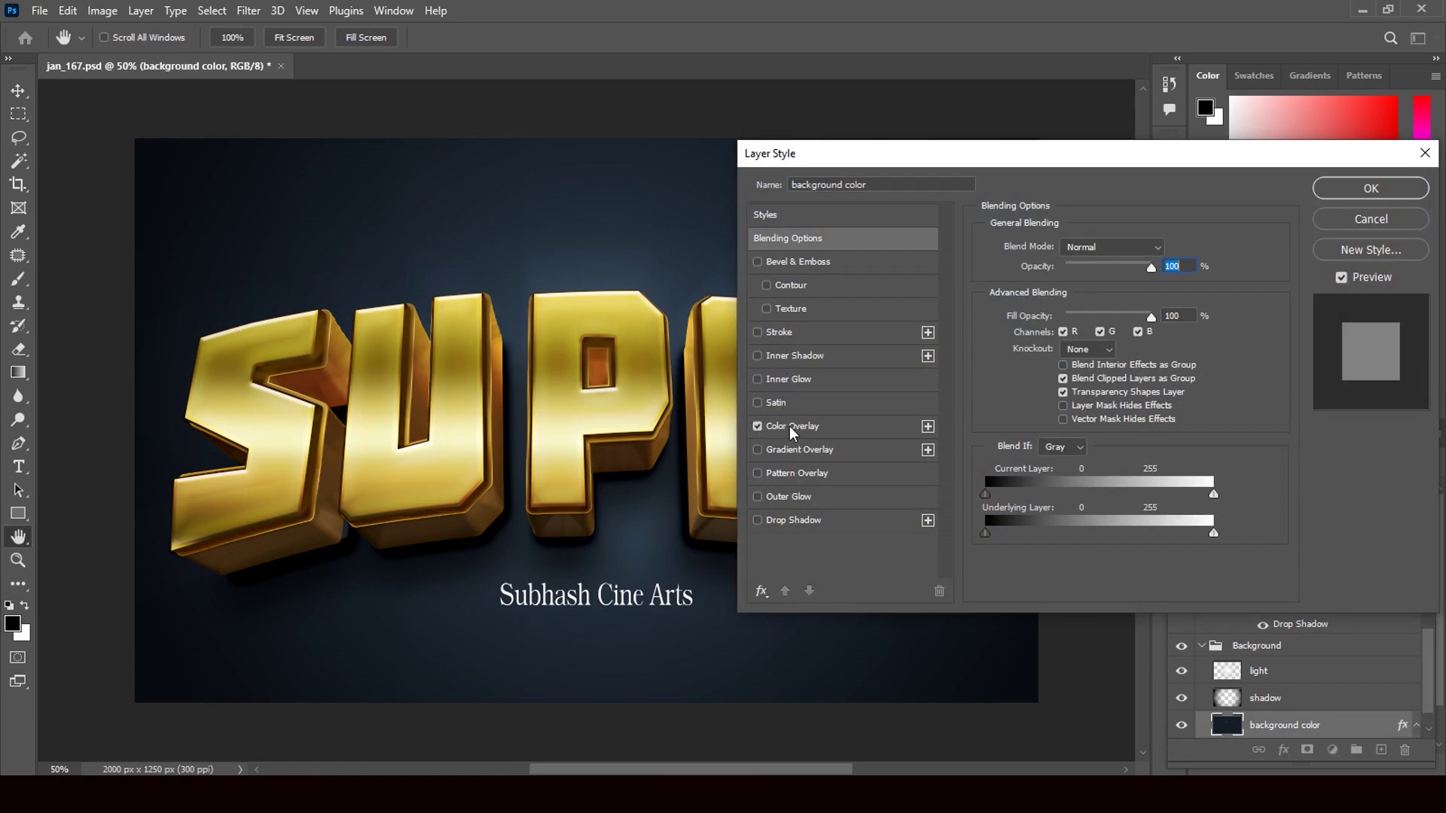
{"action": "left_click", "coordinate": [806, 424]}
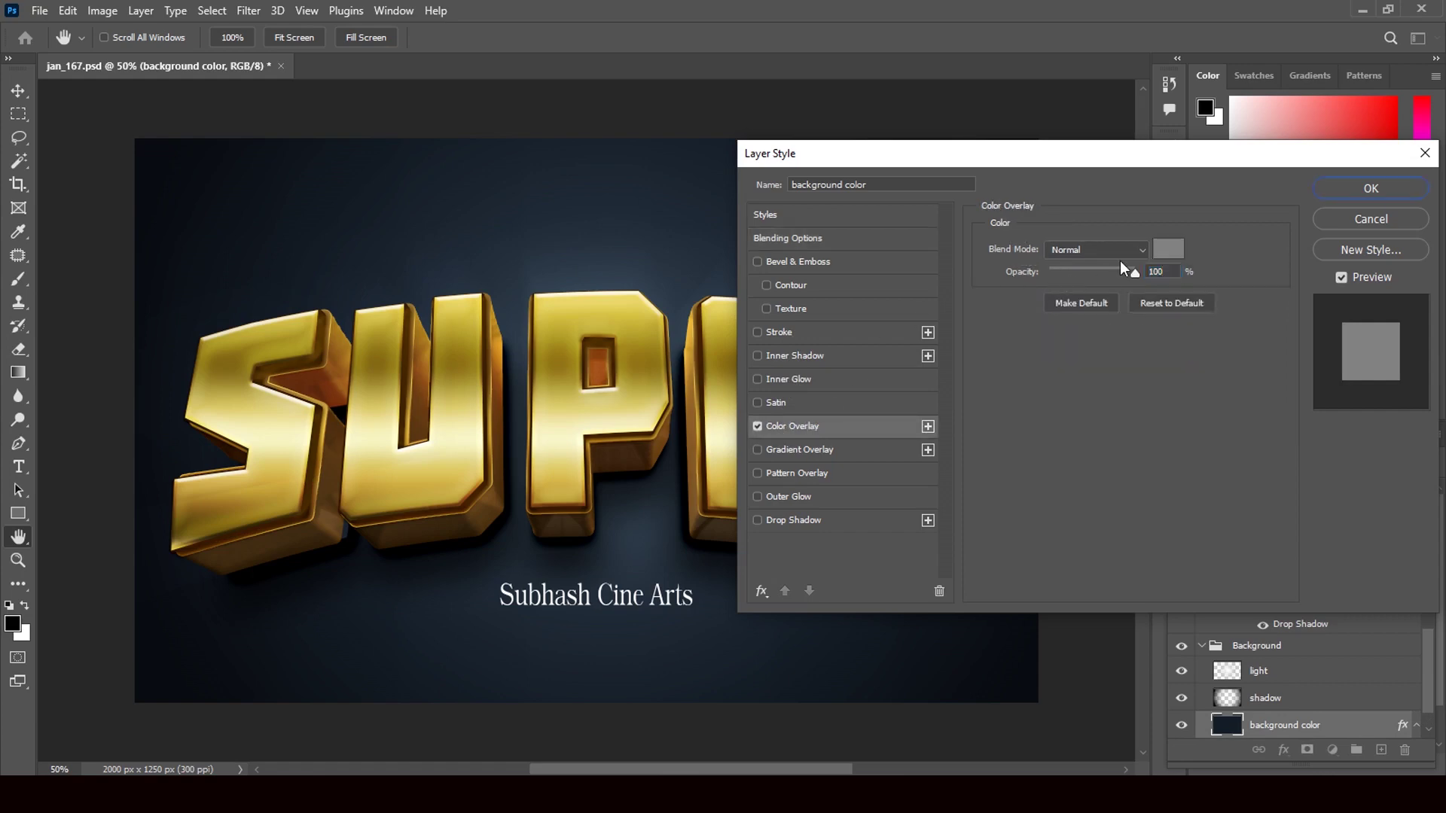
{"action": "left_click", "coordinate": [1170, 251]}
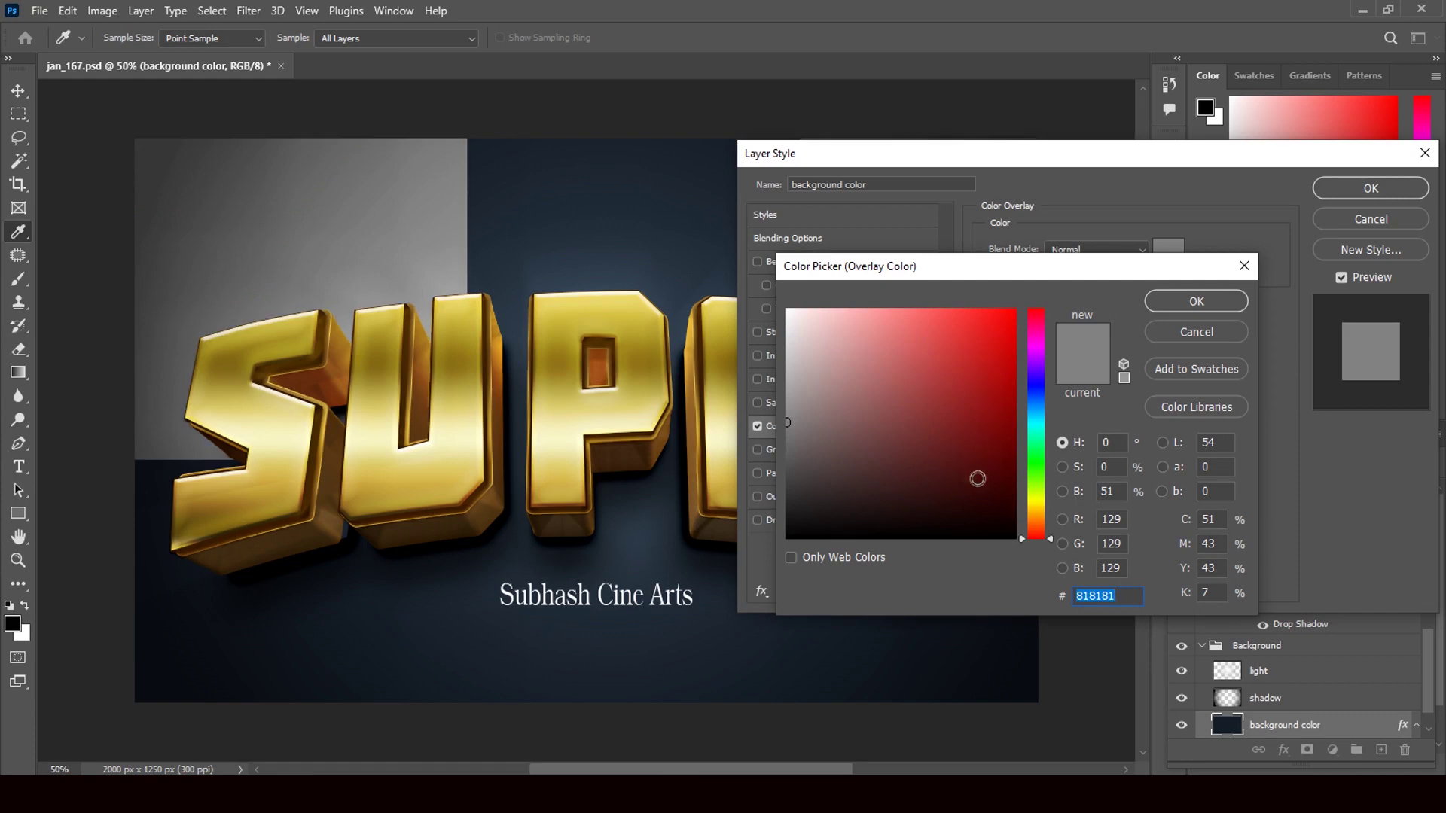
{"action": "left_click", "coordinate": [988, 483]}
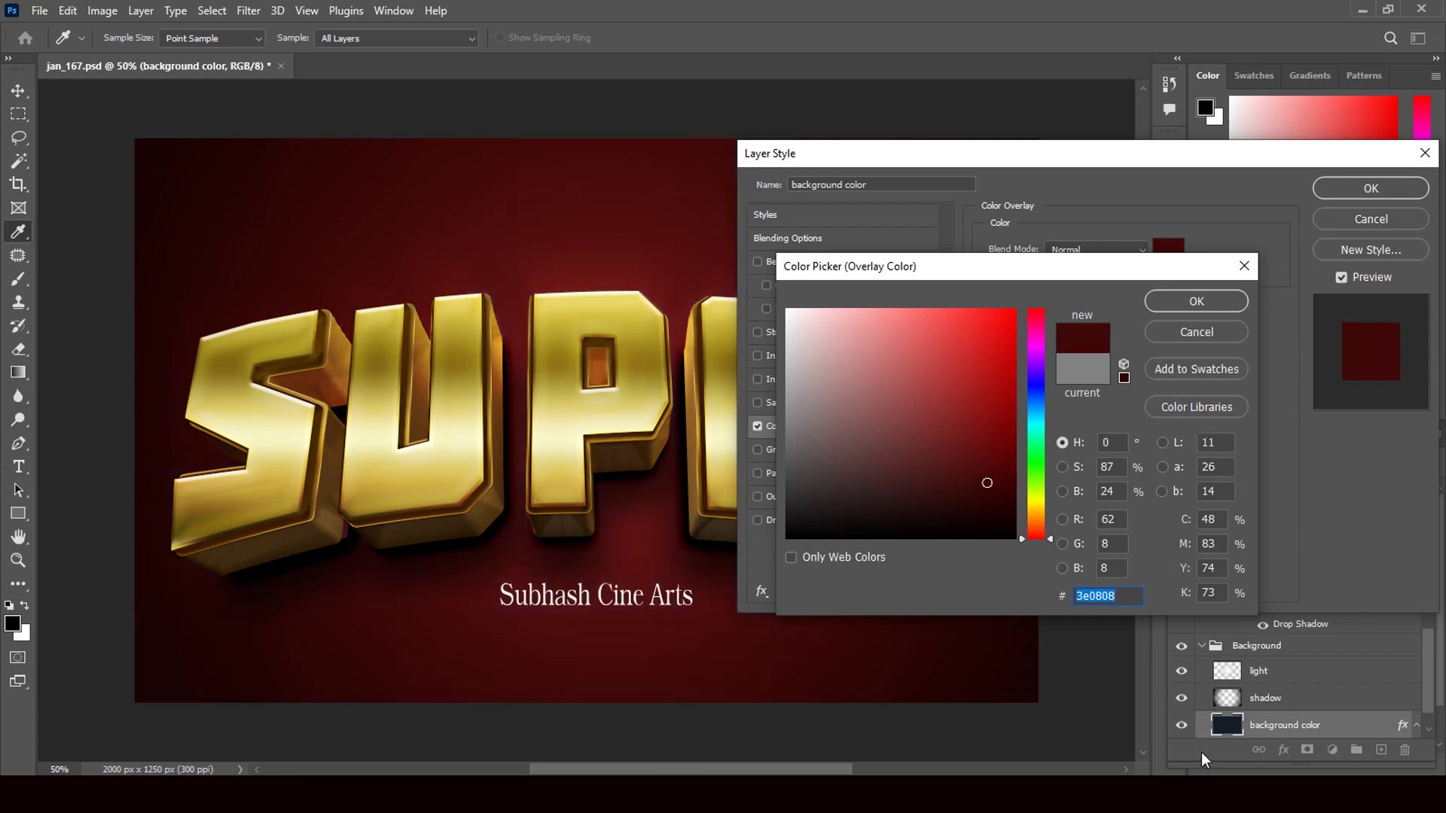
{"action": "left_click", "coordinate": [1188, 304]}
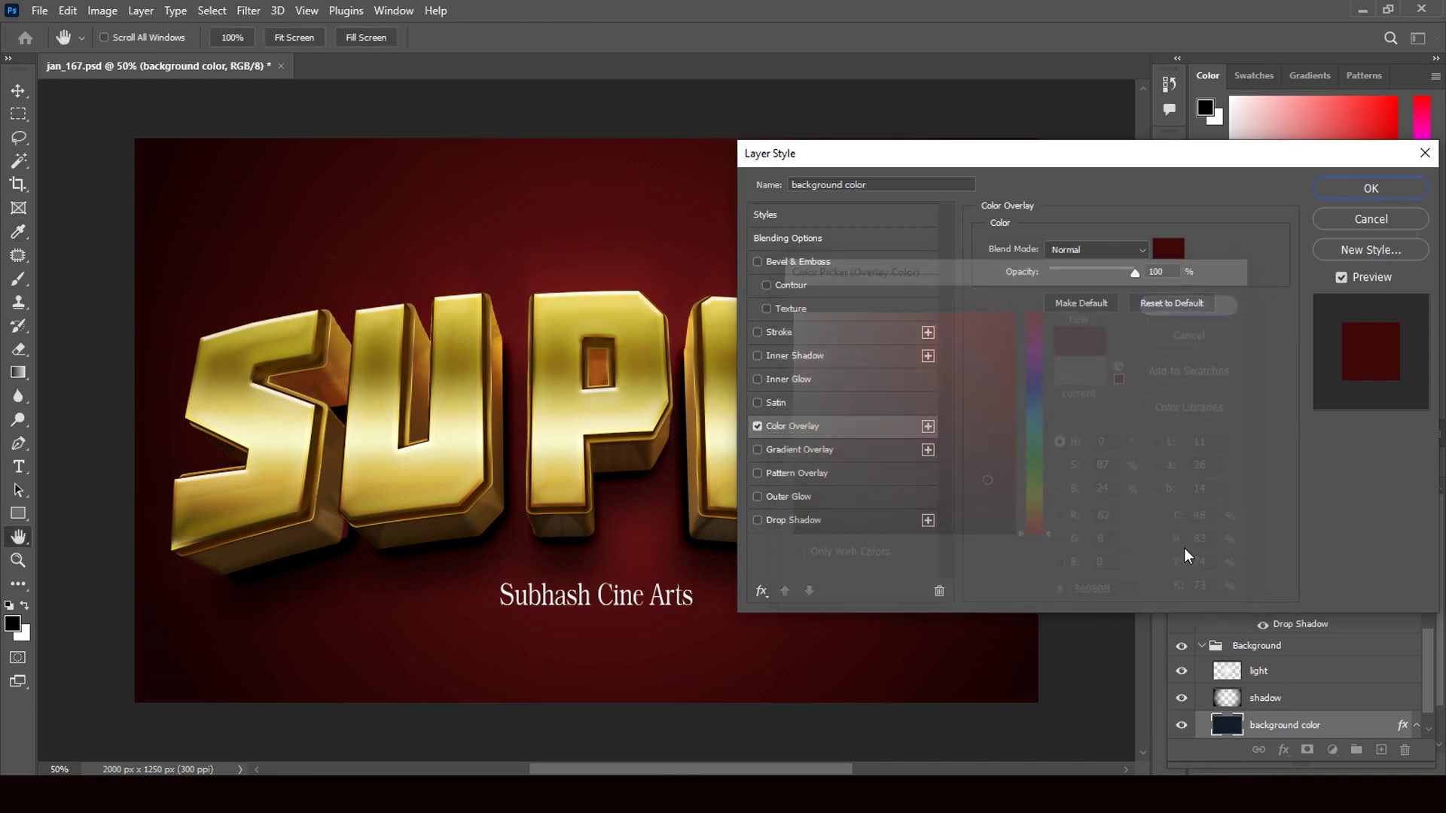
{"action": "key", "text": "Return"}
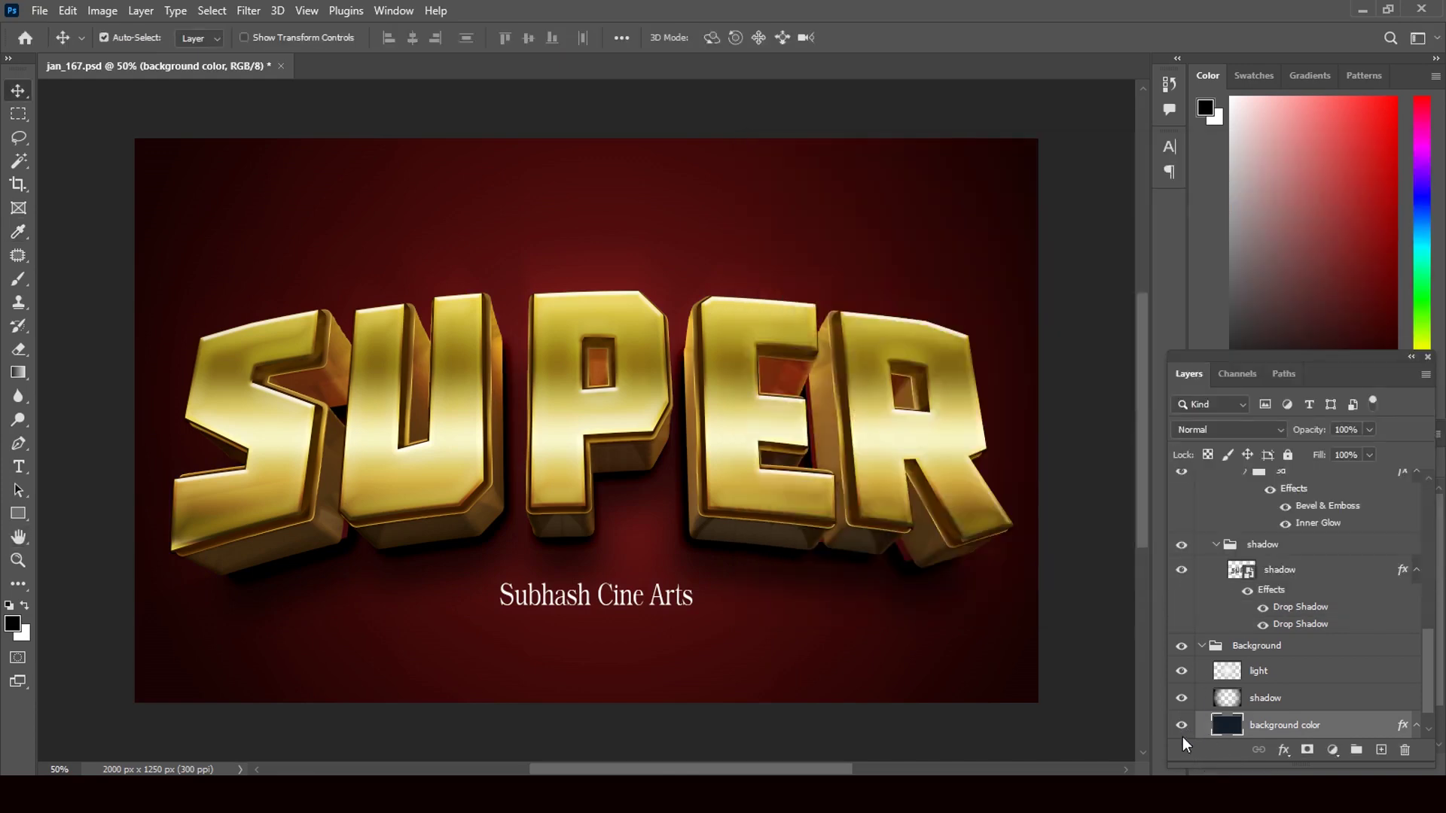
Drag kindpng_4881385 from the clip art folder onto the Photoshop canvas.
{"action": "left_click", "coordinate": [1362, 9]}
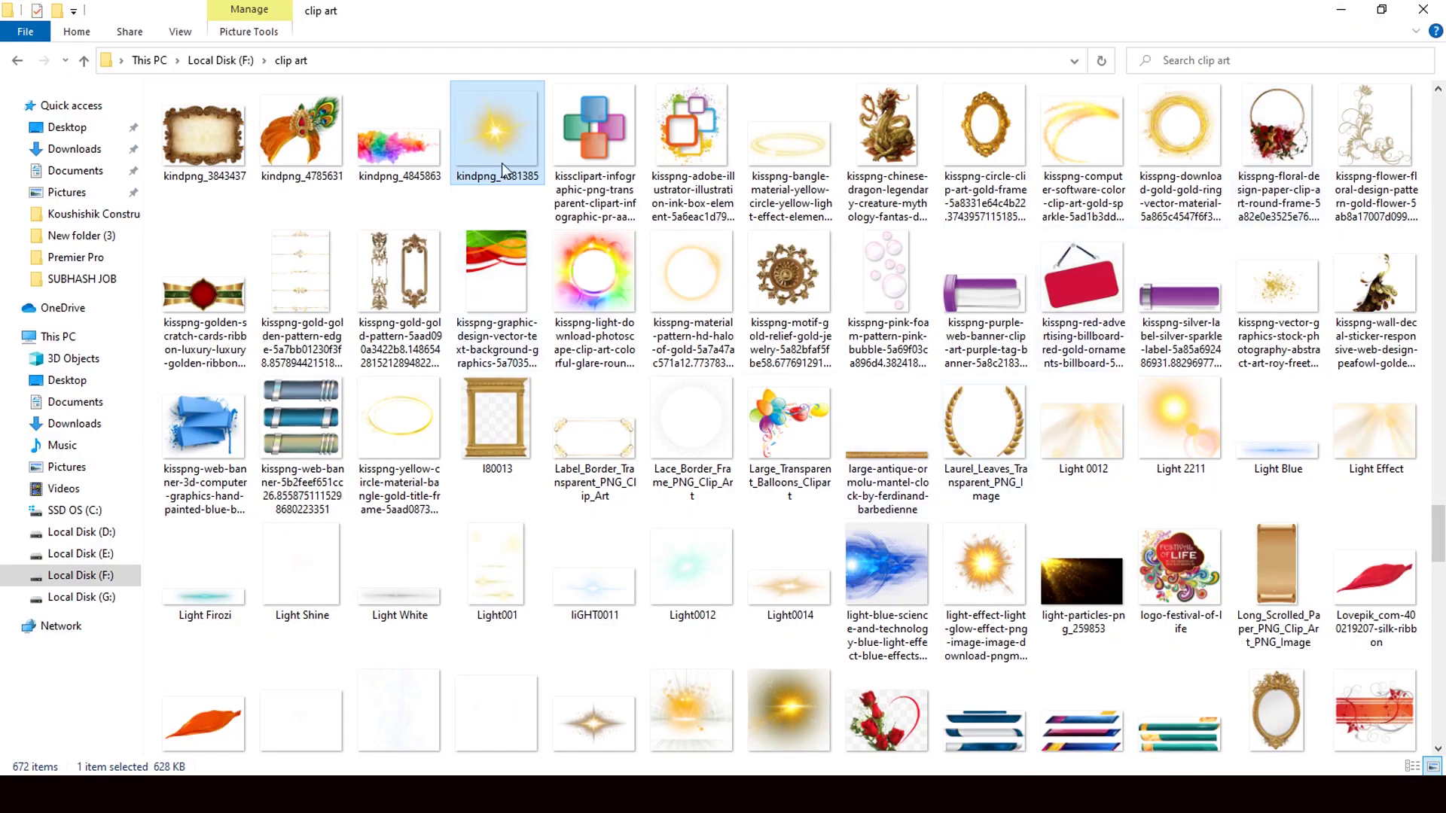
{"action": "mouse_move", "coordinate": [502, 163]}
{"action": "left_mouse_down"}
{"action": "mouse_move", "coordinate": [666, 506]}
{"action": "mouse_move", "coordinate": [636, 435]}
{"action": "left_mouse_up"}
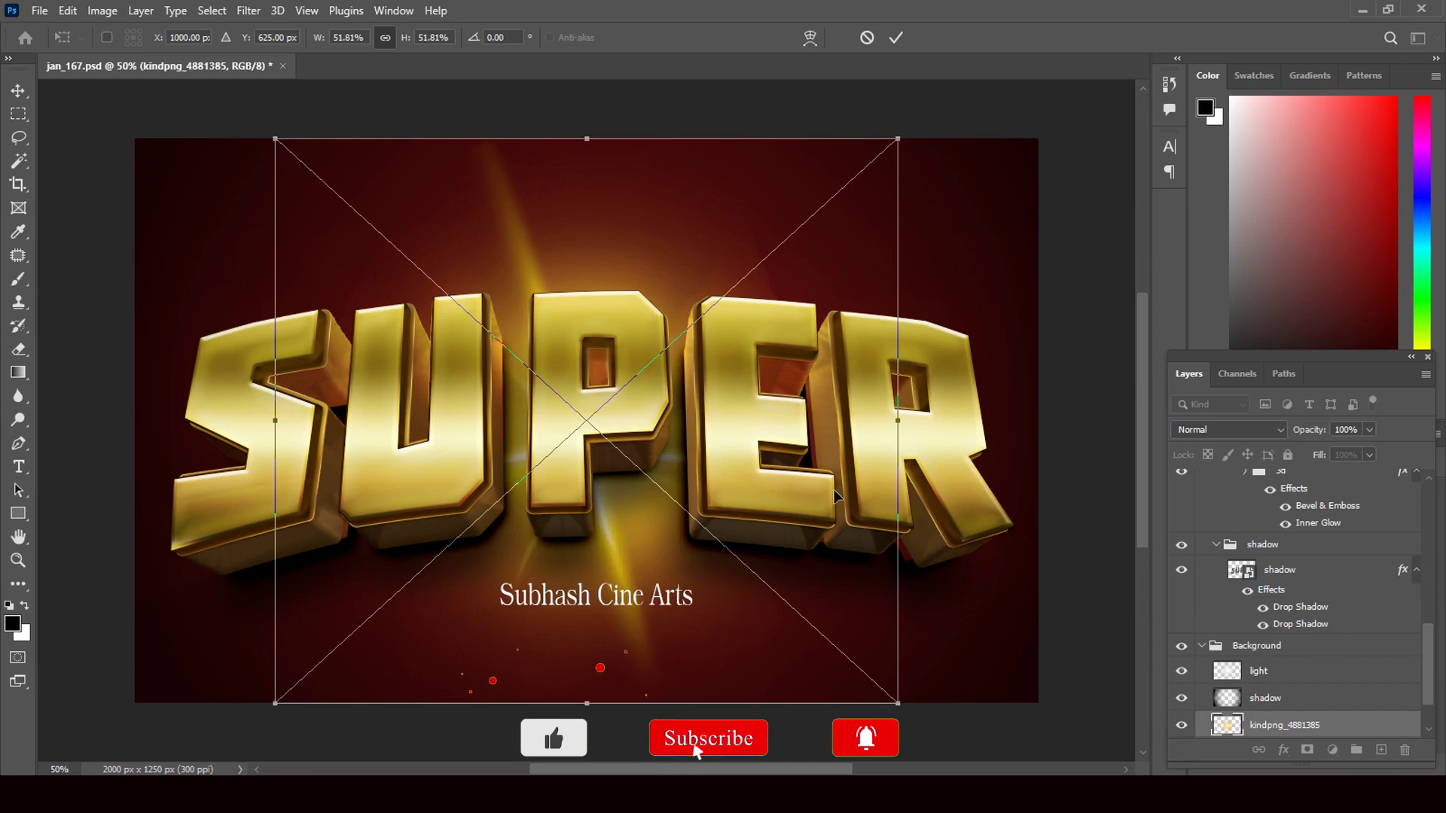
Zoom out, enlarge the light burst slightly, and commit its placement.
{"action": "key", "text": "ctrl+minus"}
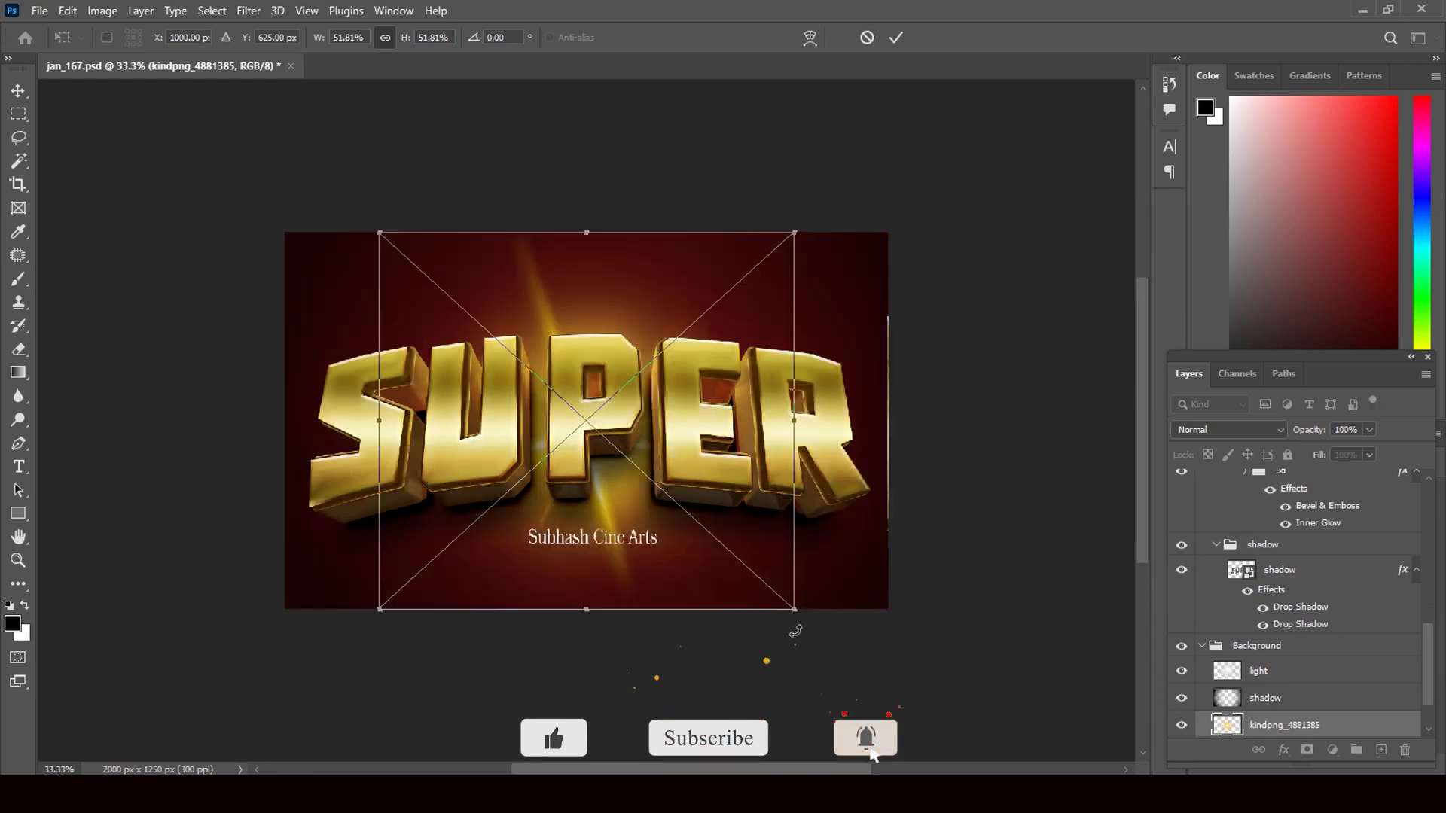
{"action": "left_click_drag", "start_coordinate": [795, 609], "coordinate": [805, 618]}
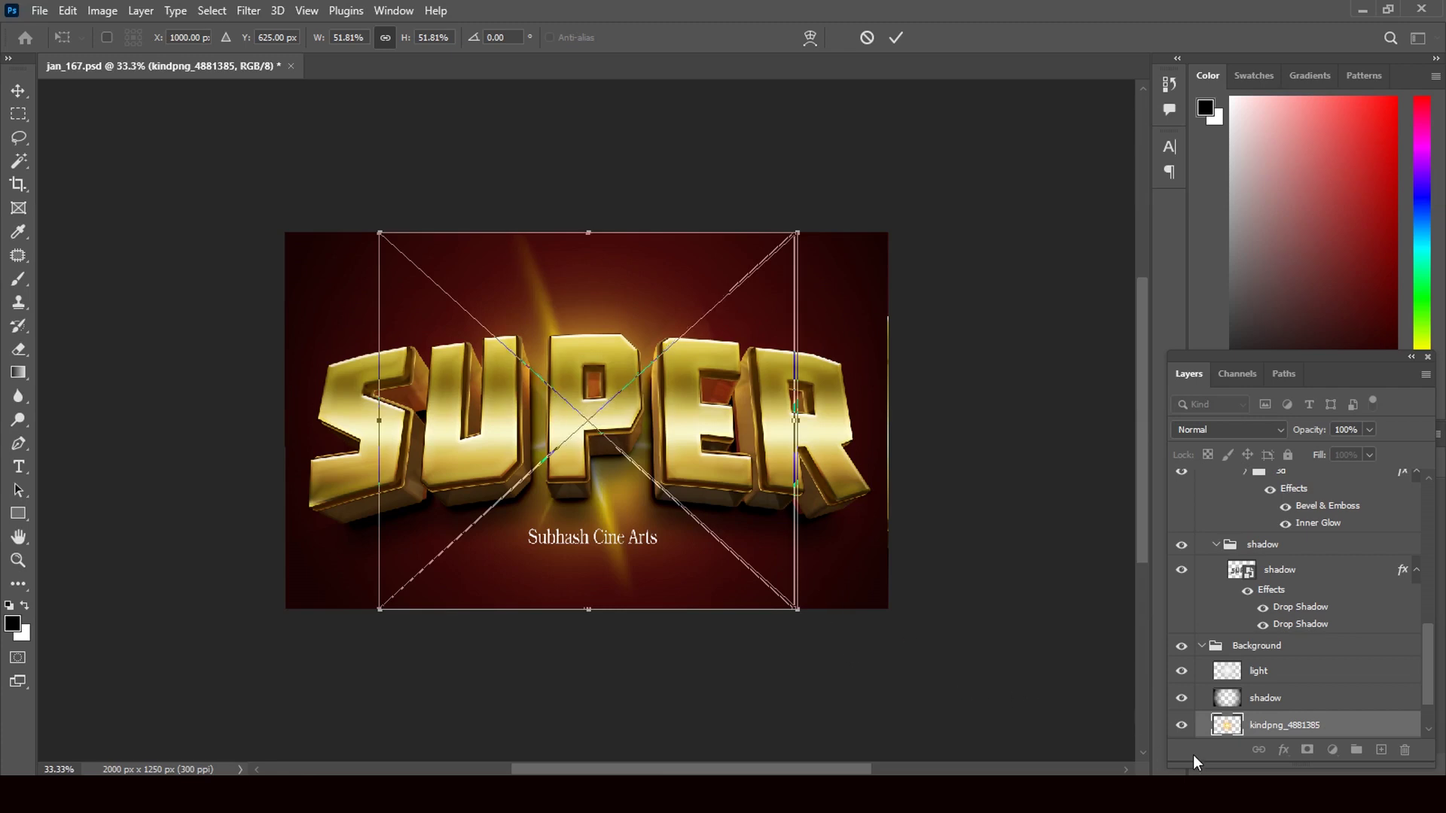
{"action": "key", "text": "Return"}
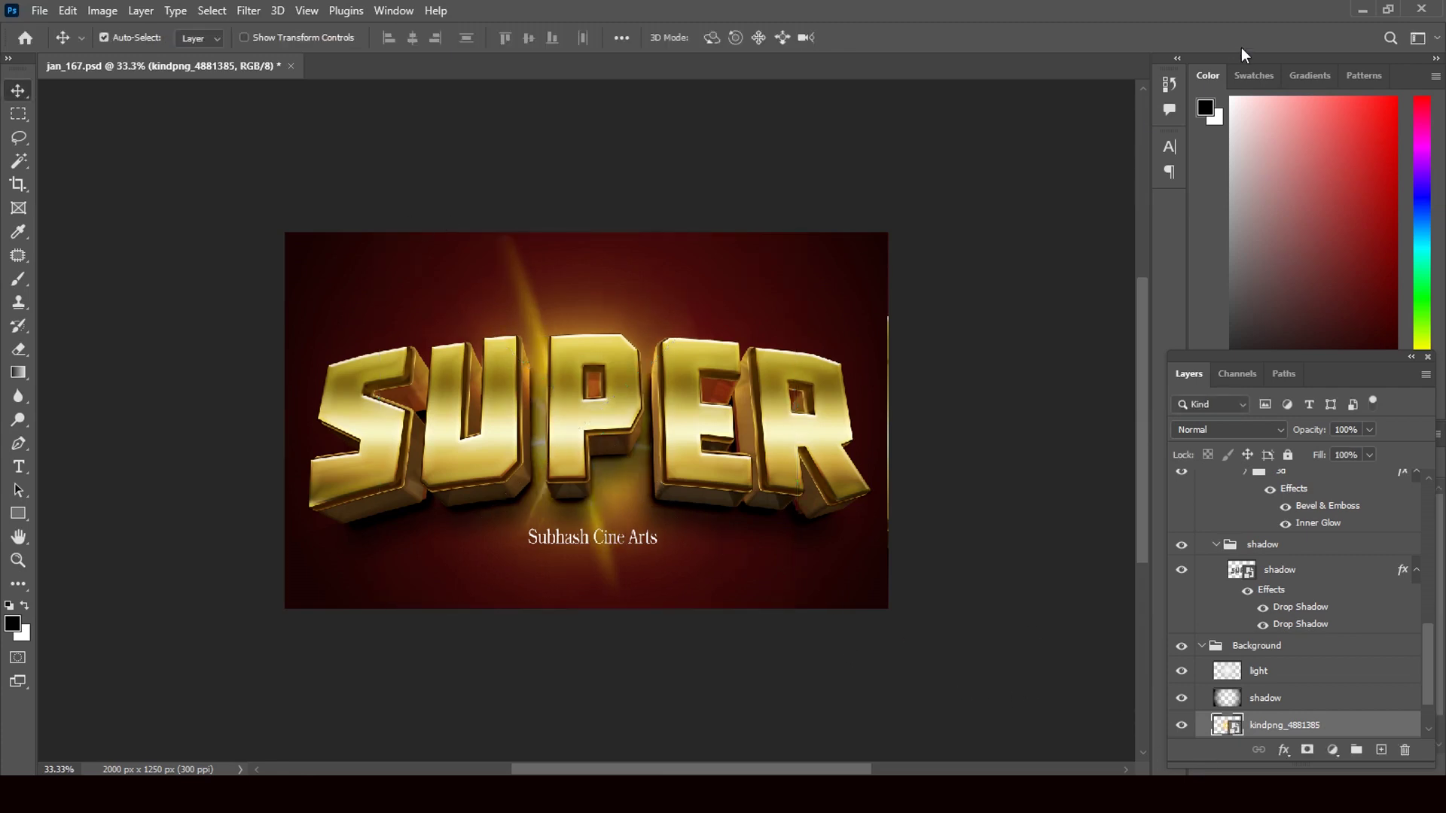
Drag the 5a28eea75244c0 lens-flare image from the clip art folder onto the poster canvas.
{"action": "left_click", "coordinate": [1355, 9]}
{"action": "scroll", "coordinate": [797, 232], "scroll_direction": "up", "scroll_amount": 10}
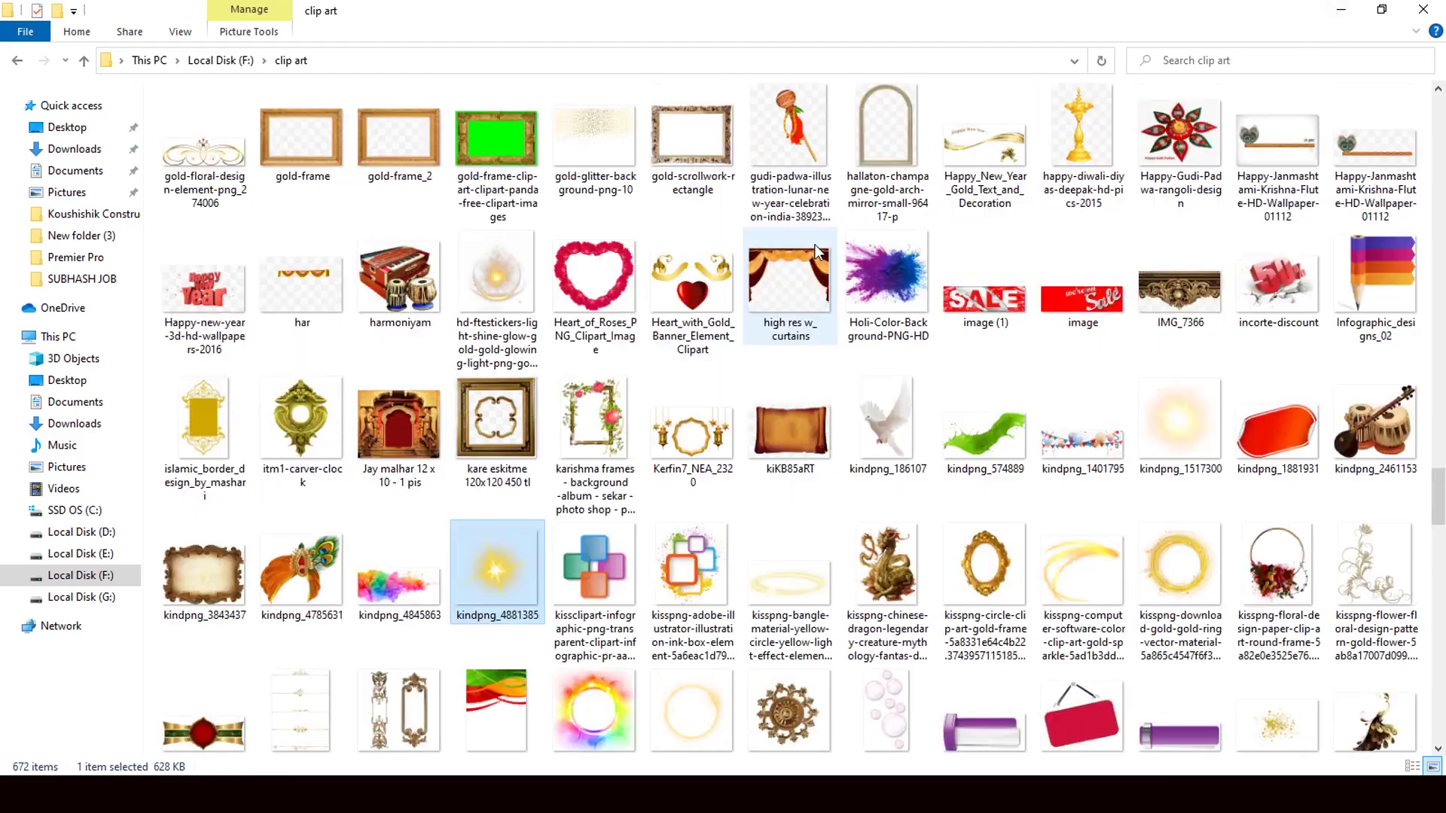
{"action": "scroll", "coordinate": [818, 252], "scroll_direction": "up", "scroll_amount": 10}
{"action": "scroll", "coordinate": [818, 252], "scroll_direction": "up", "scroll_amount": 5}
{"action": "scroll", "coordinate": [818, 252], "scroll_direction": "up", "scroll_amount": 5}
{"action": "scroll", "coordinate": [819, 252], "scroll_direction": "up", "scroll_amount": 5}
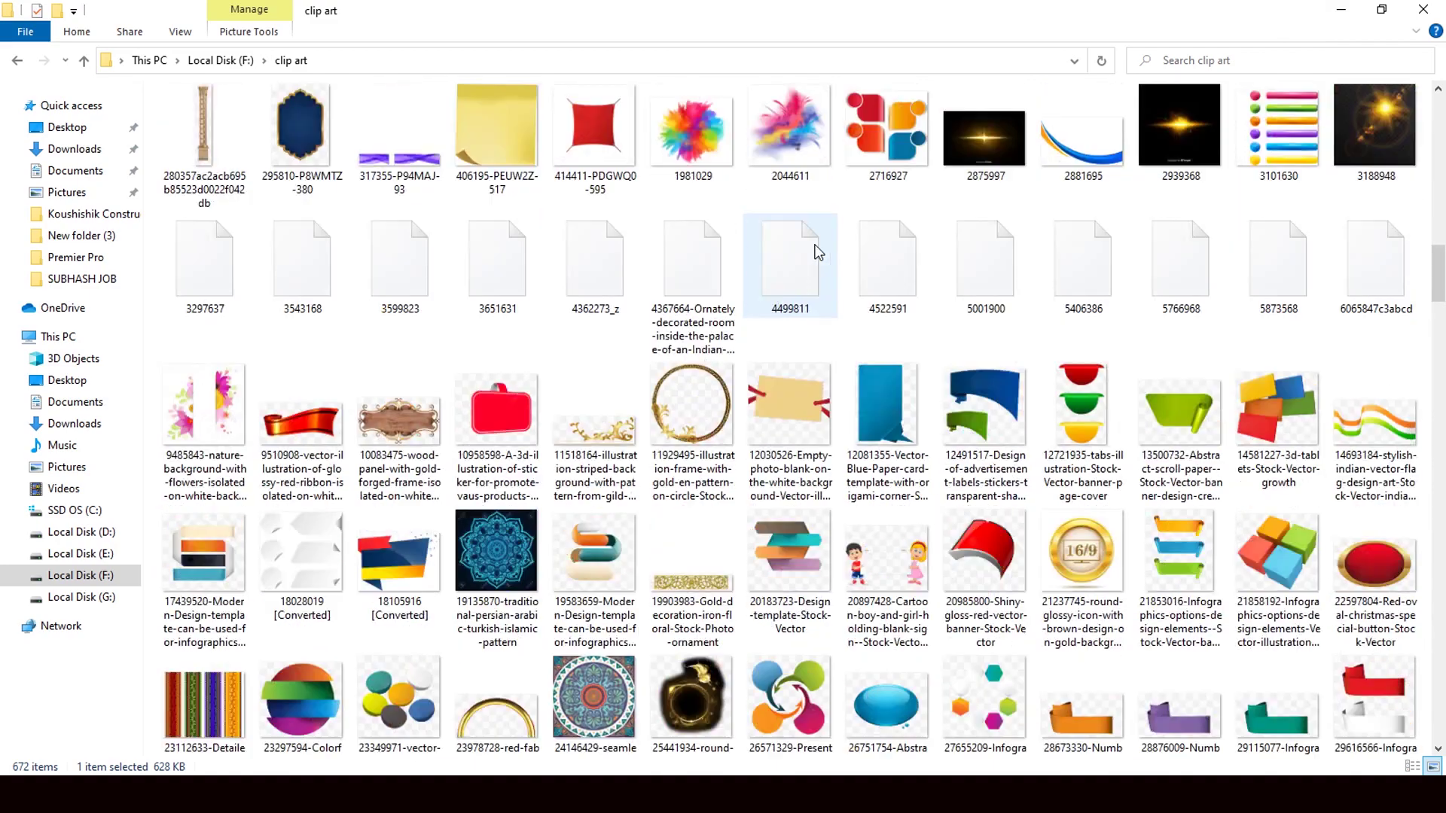
{"action": "scroll", "coordinate": [818, 252], "scroll_direction": "up", "scroll_amount": 5}
{"action": "scroll", "coordinate": [819, 252], "scroll_direction": "up", "scroll_amount": 5}
{"action": "scroll", "coordinate": [818, 252], "scroll_direction": "up", "scroll_amount": 5}
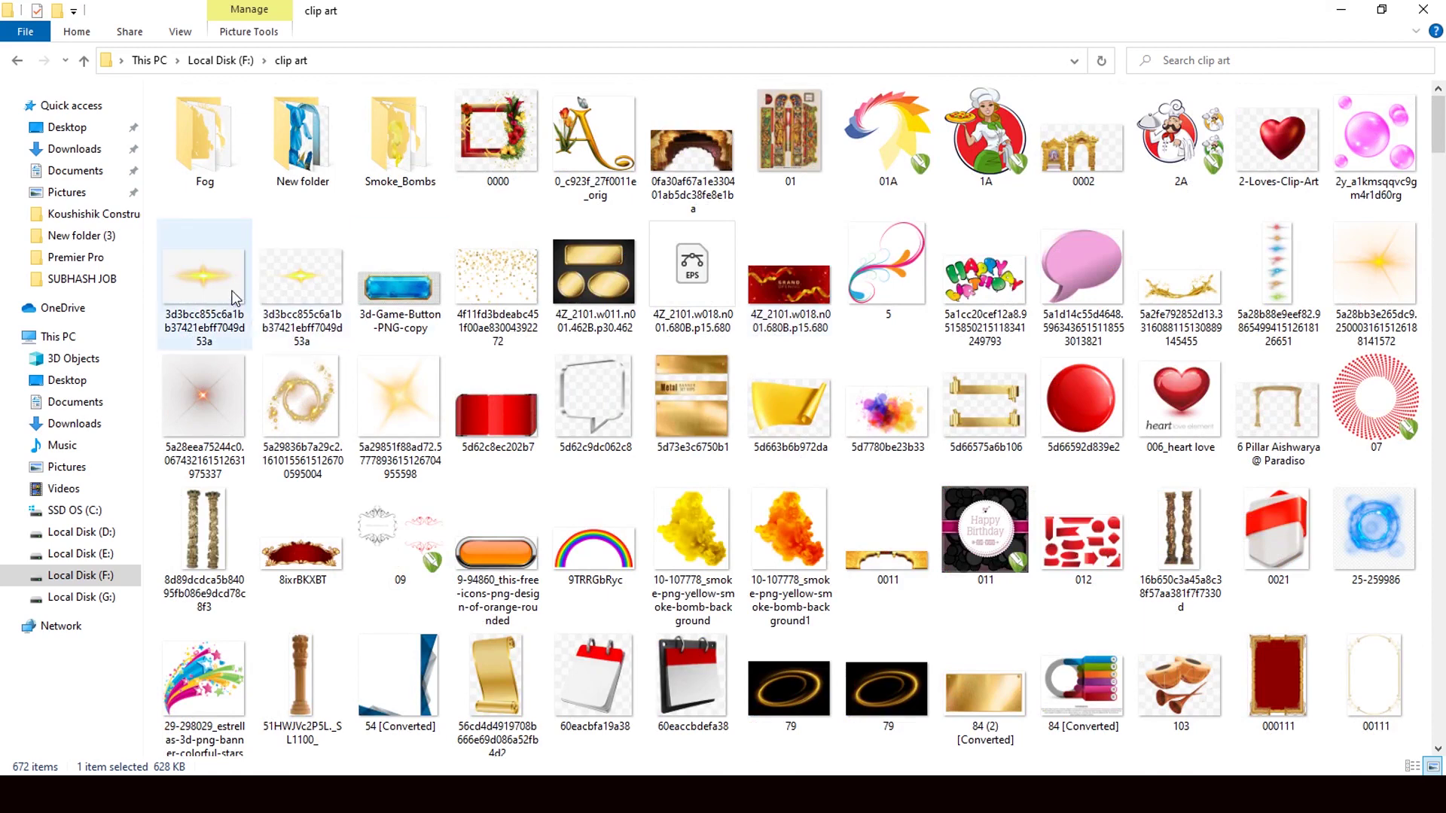
{"action": "left_click", "coordinate": [206, 391]}
{"action": "left_click_drag", "start_coordinate": [206, 395], "coordinate": [669, 730]}
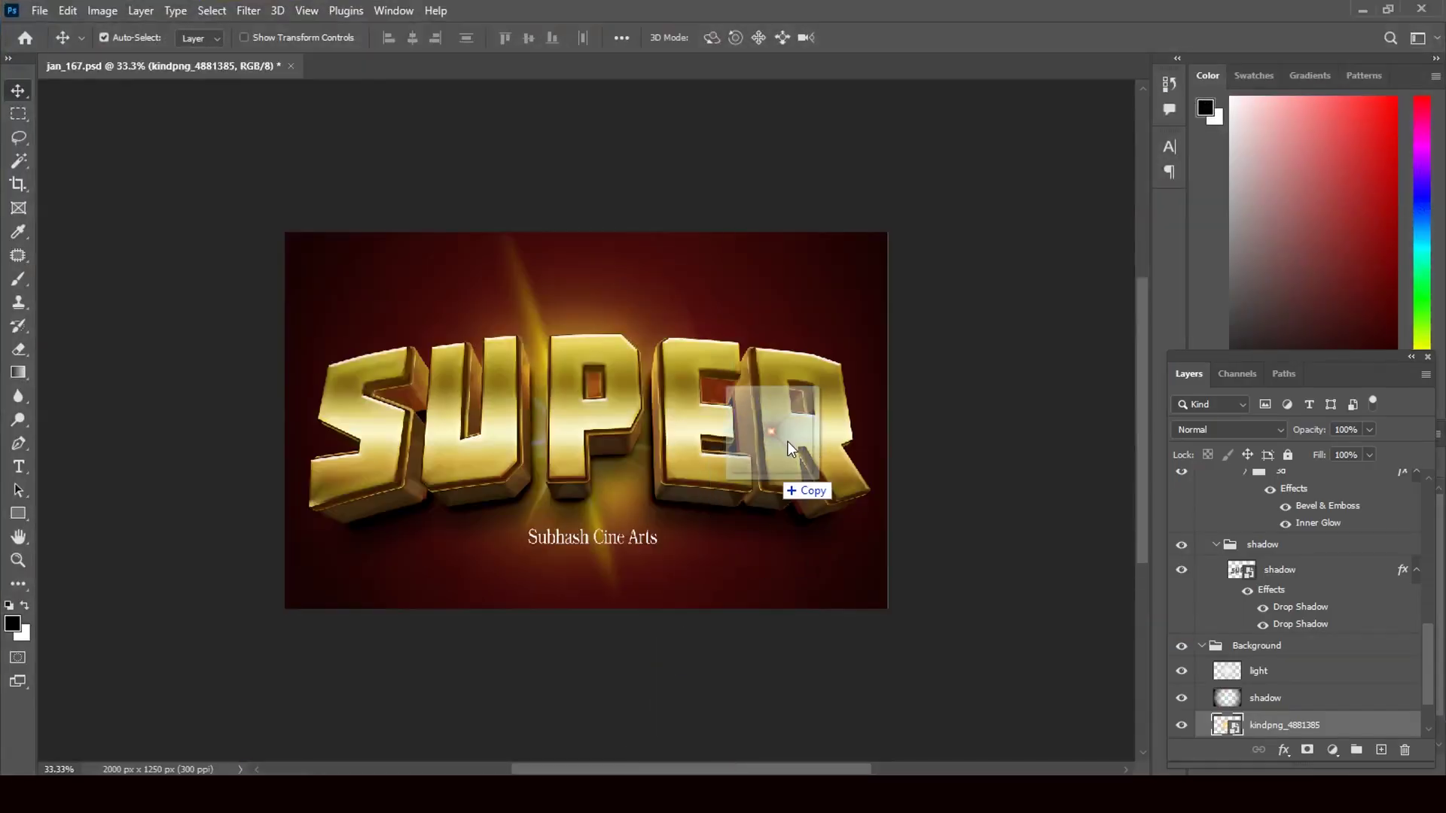
{"action": "left_click_drag", "start_coordinate": [669, 730], "coordinate": [820, 404]}
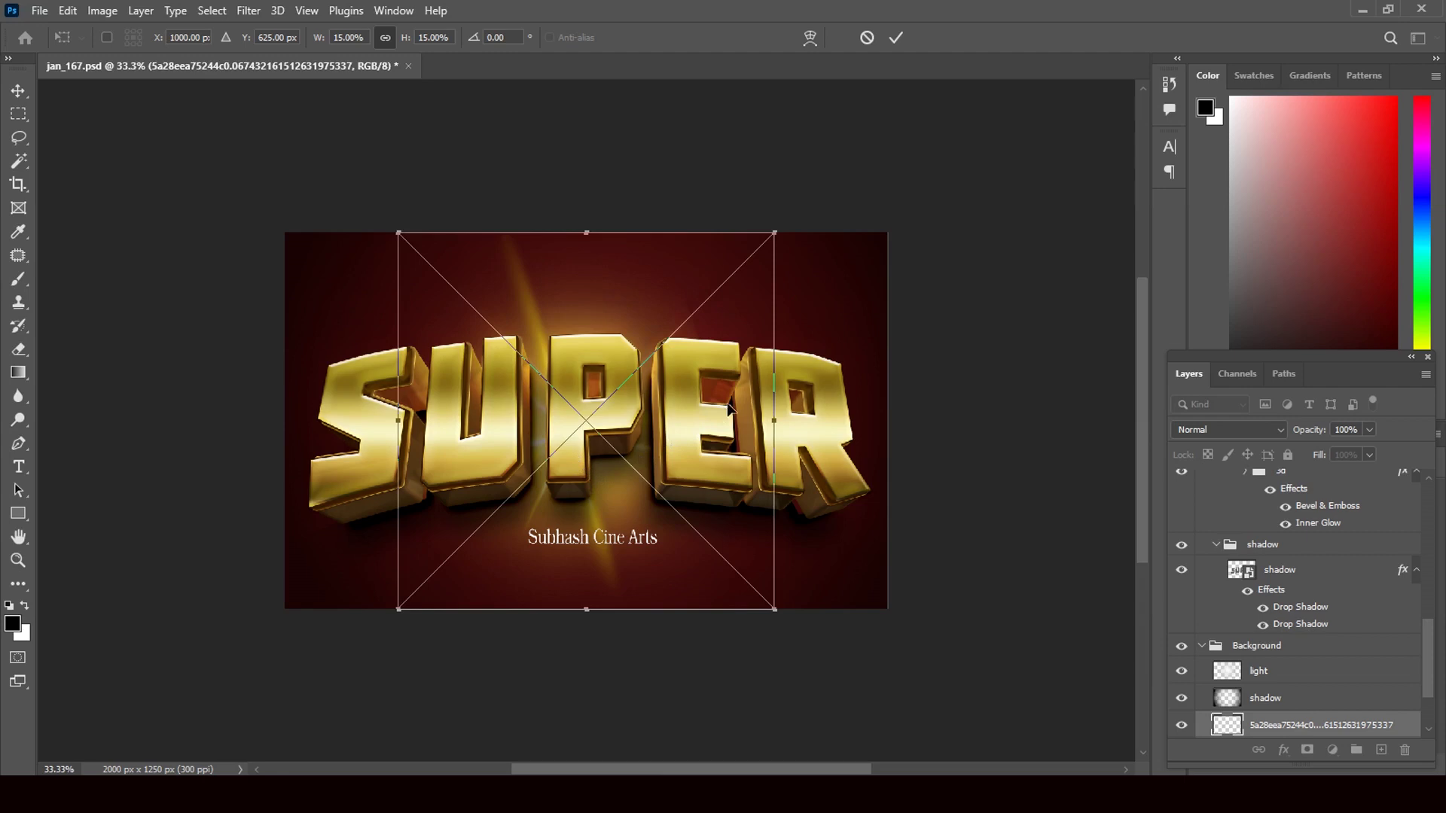
Scale the lens-flare sparkle down to about 12.25% and place it on the tops of the letters ER.
{"action": "left_click_drag", "start_coordinate": [723, 405], "coordinate": [727, 407]}
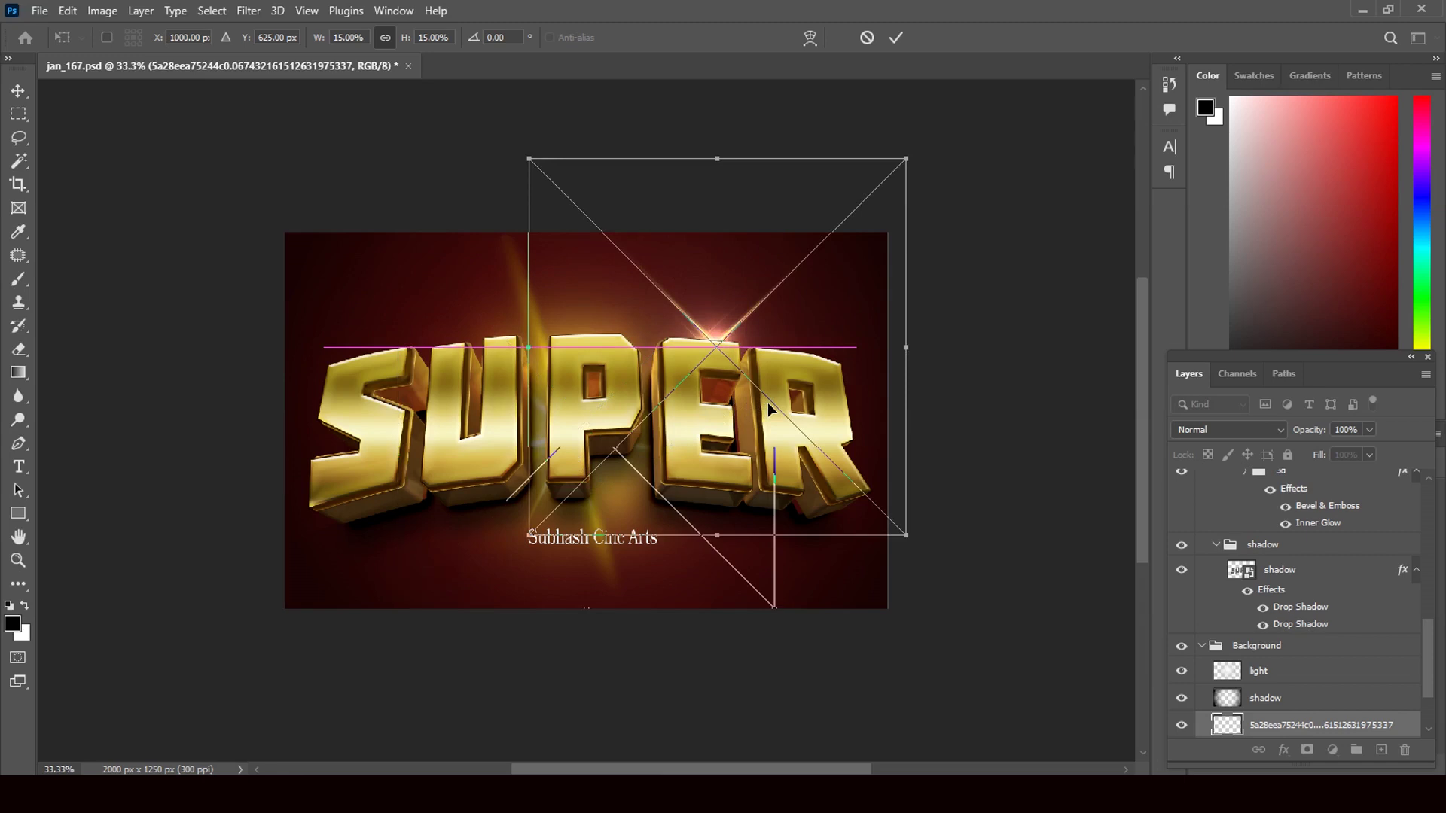
{"action": "mouse_move", "coordinate": [767, 402]}
{"action": "left_mouse_down"}
{"action": "mouse_move", "coordinate": [1184, 753]}
{"action": "mouse_move", "coordinate": [1214, 756]}
{"action": "left_mouse_up"}
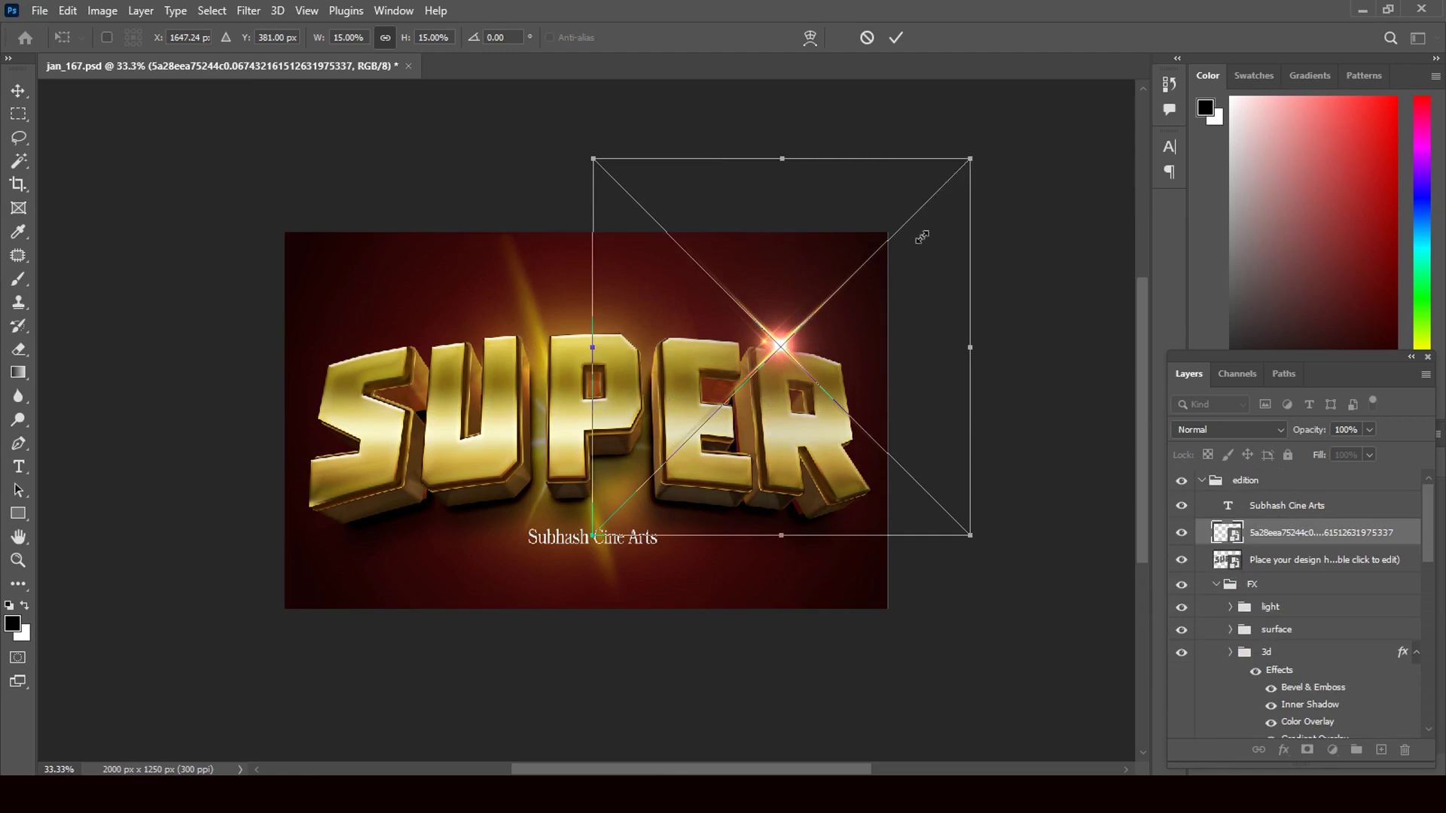
{"action": "left_click_drag", "start_coordinate": [934, 215], "coordinate": [860, 360]}
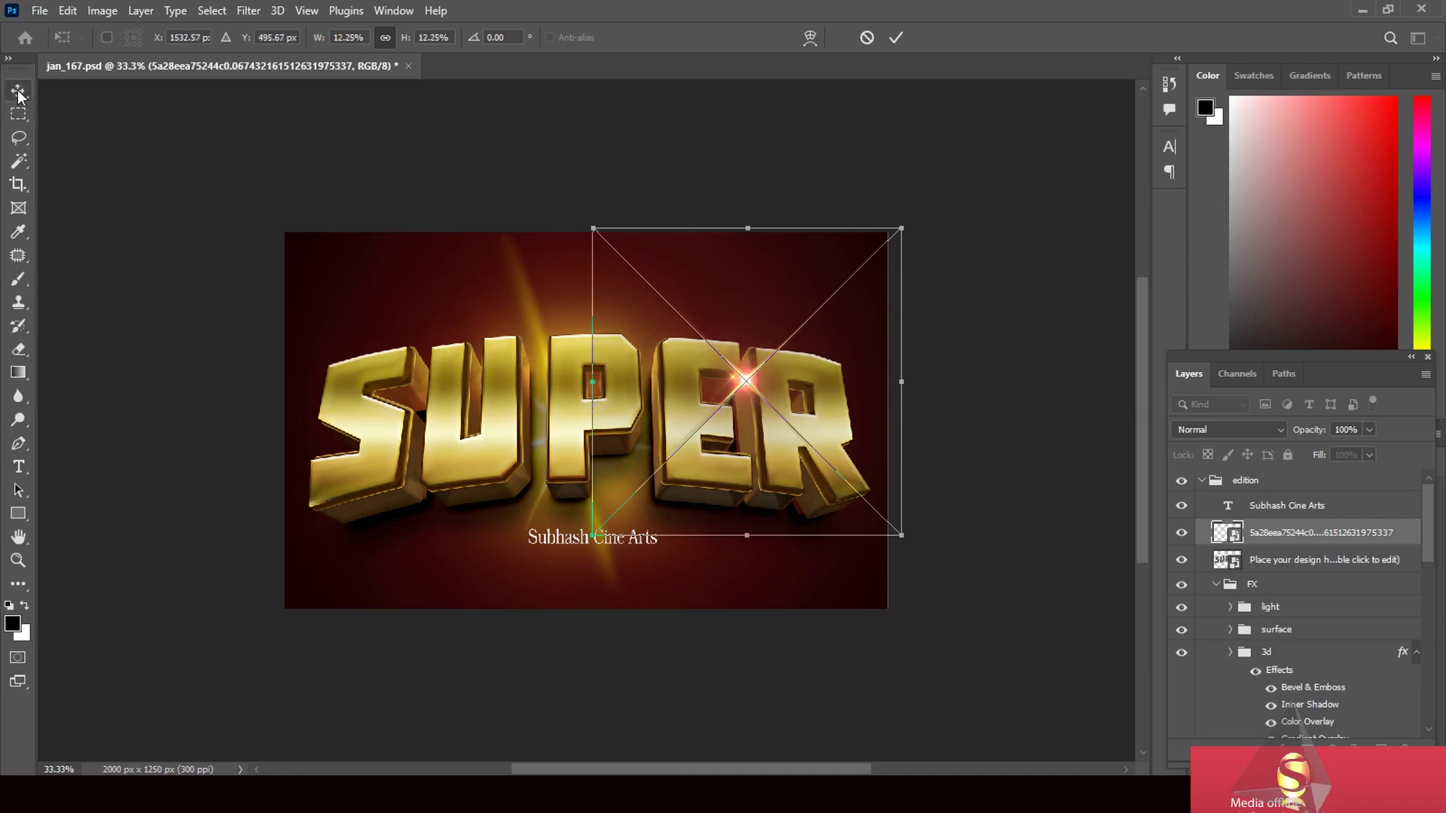
{"action": "left_click", "coordinate": [18, 94]}
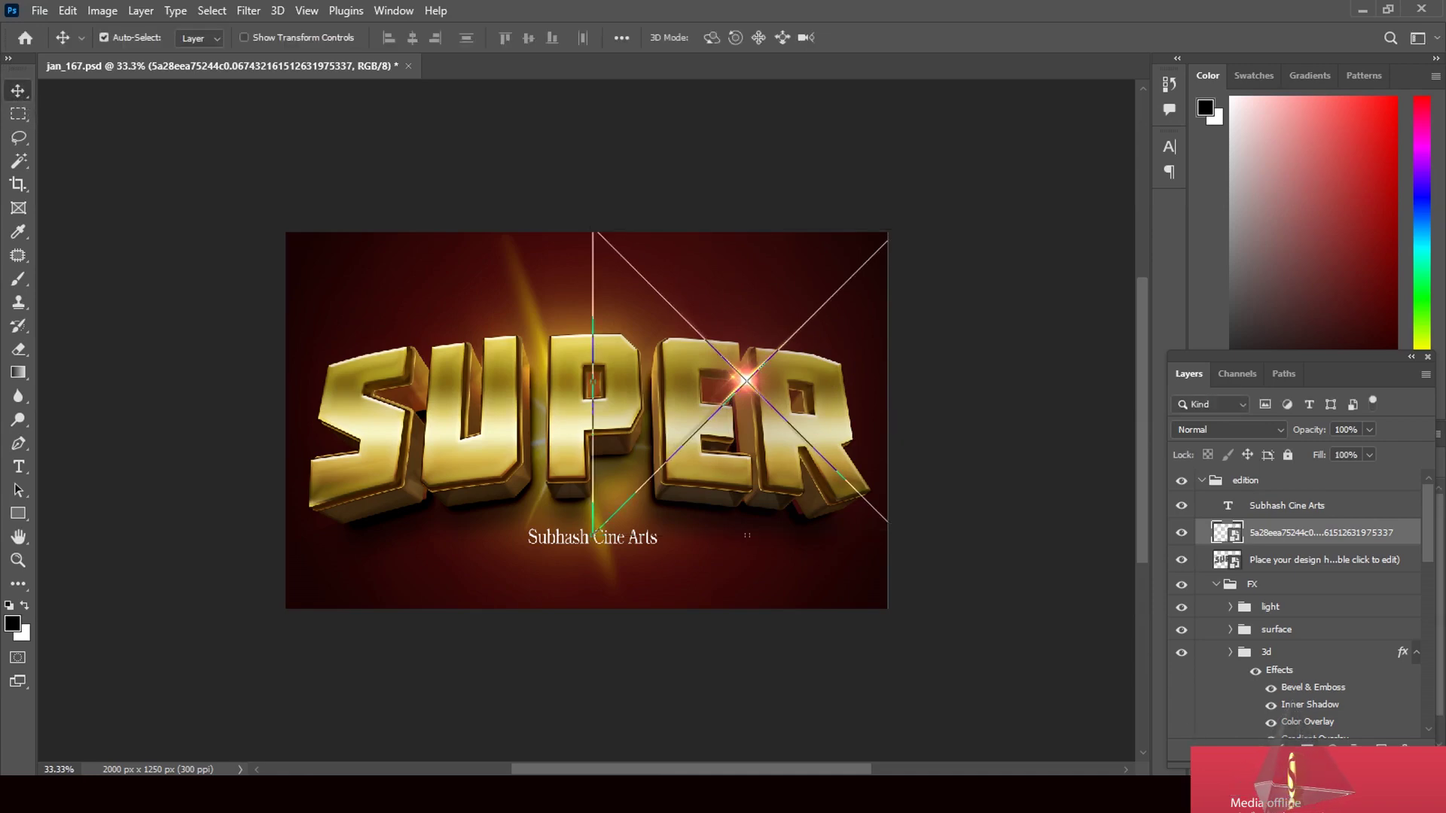
Place the sparkle on the R's upper-right edge and add a copy on the S's top-left corner.
{"action": "left_click_drag", "start_coordinate": [753, 388], "coordinate": [848, 379]}
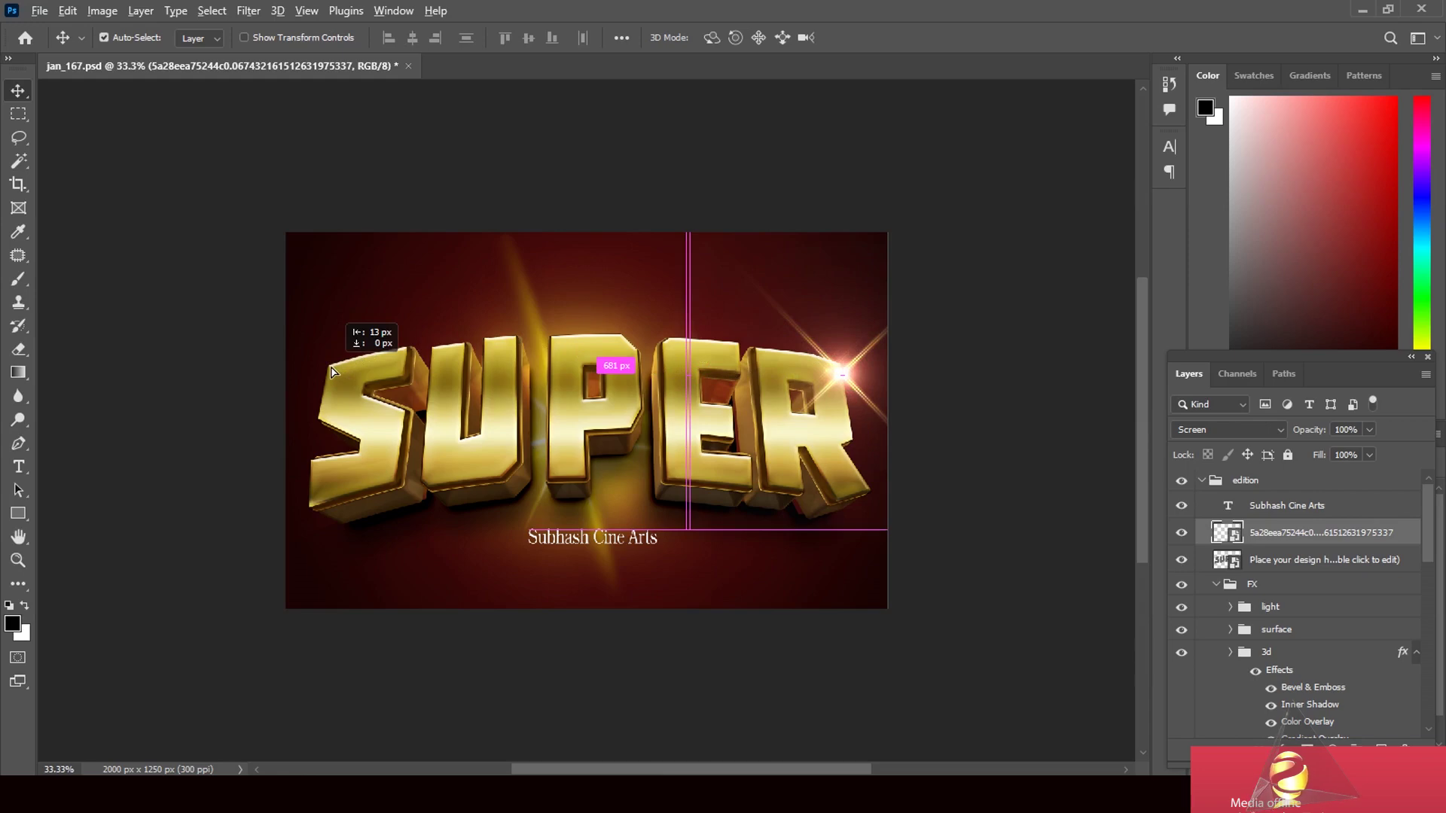
{"action": "left_click_drag", "start_coordinate": [332, 371], "coordinate": [335, 371]}
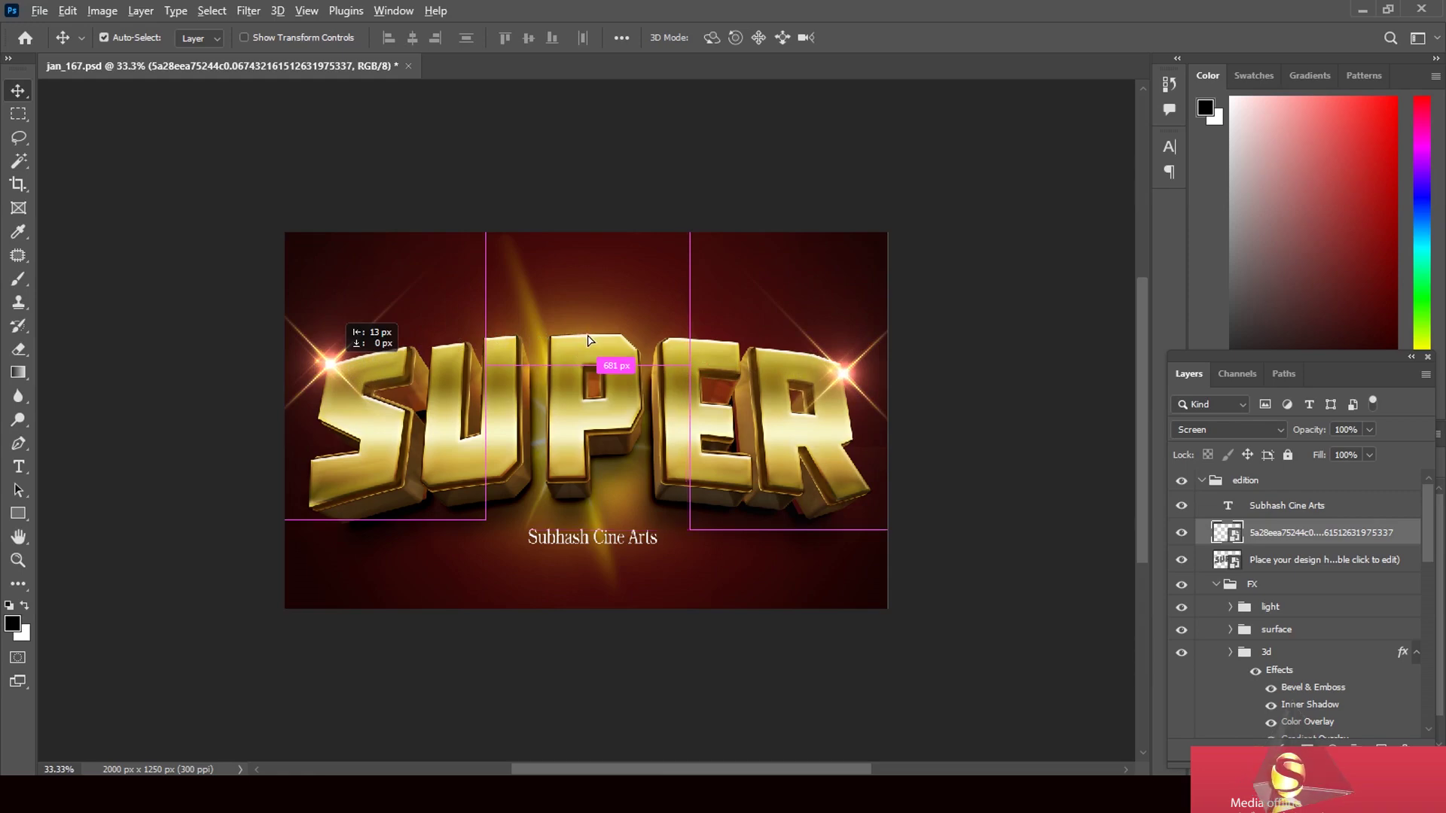
{"action": "left_click_drag", "start_coordinate": [585, 338], "coordinate": [585, 366]}
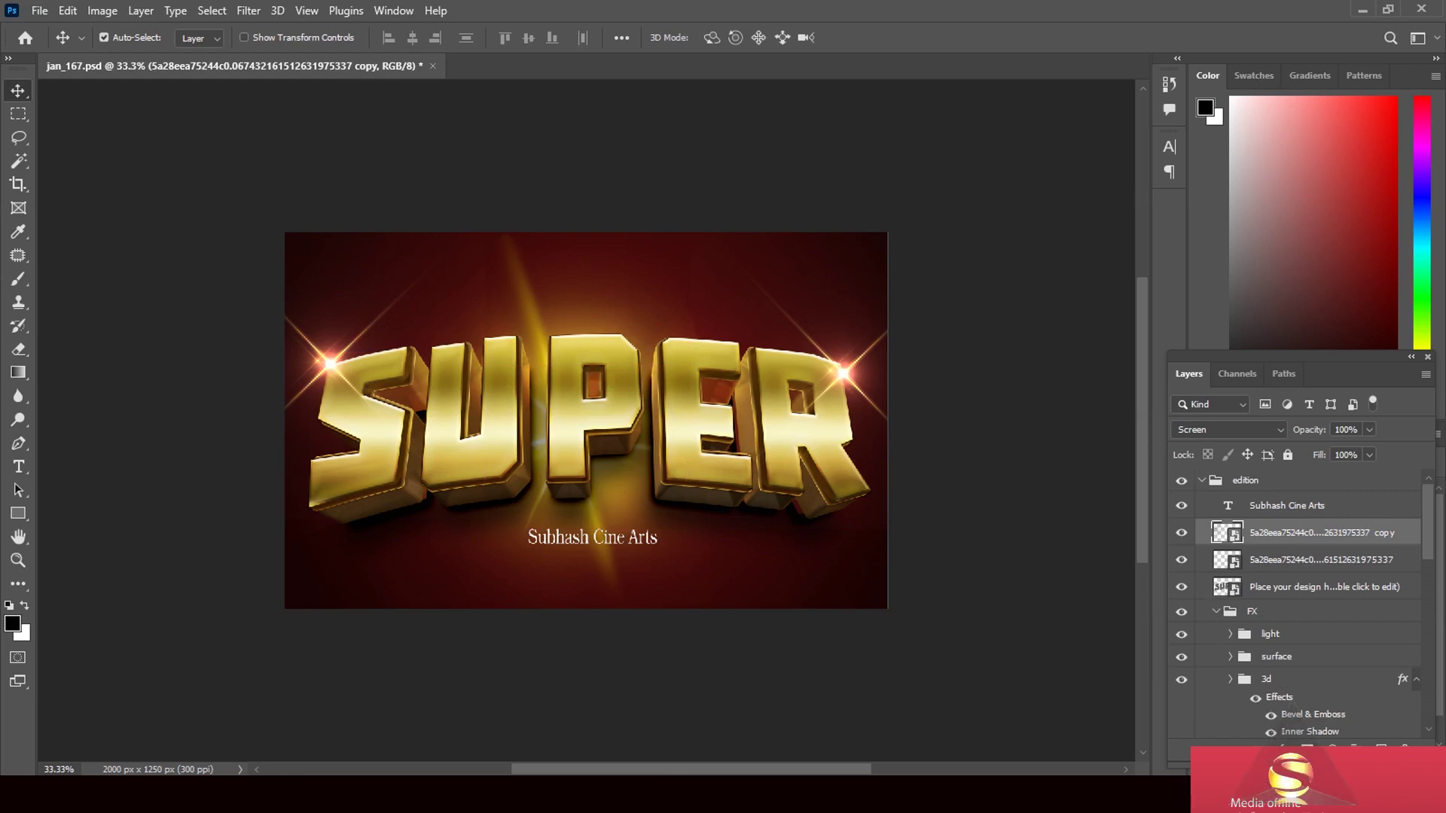
Add another sparkle copy just above the P, nudged slightly right.
{"action": "left_click_drag", "start_coordinate": [542, 515], "coordinate": [759, 488]}
{"action": "left_click_drag", "start_coordinate": [501, 465], "coordinate": [739, 497]}
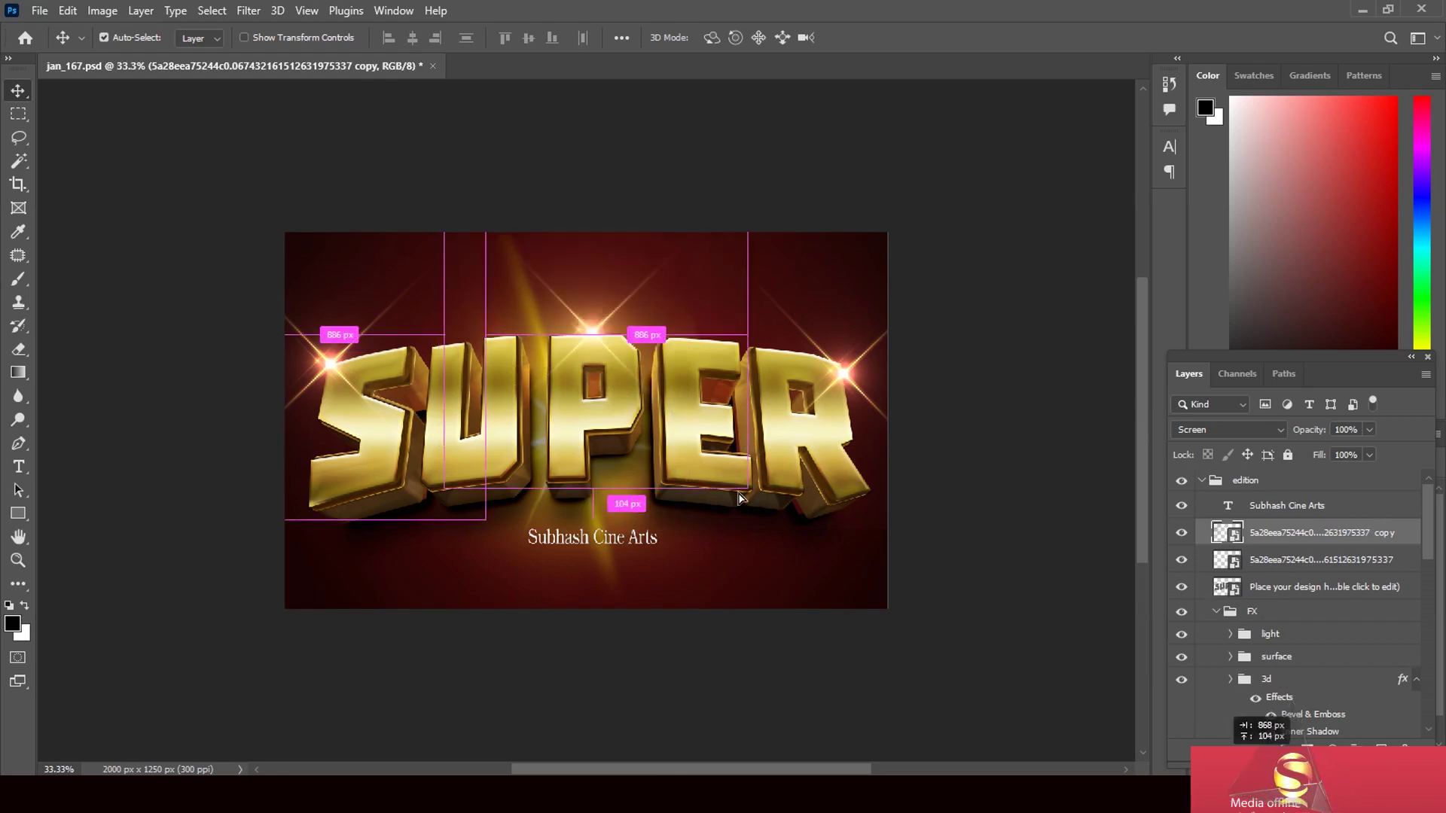
{"action": "key", "text": "shift+Right"}
{"action": "key", "text": "shift+Right"}
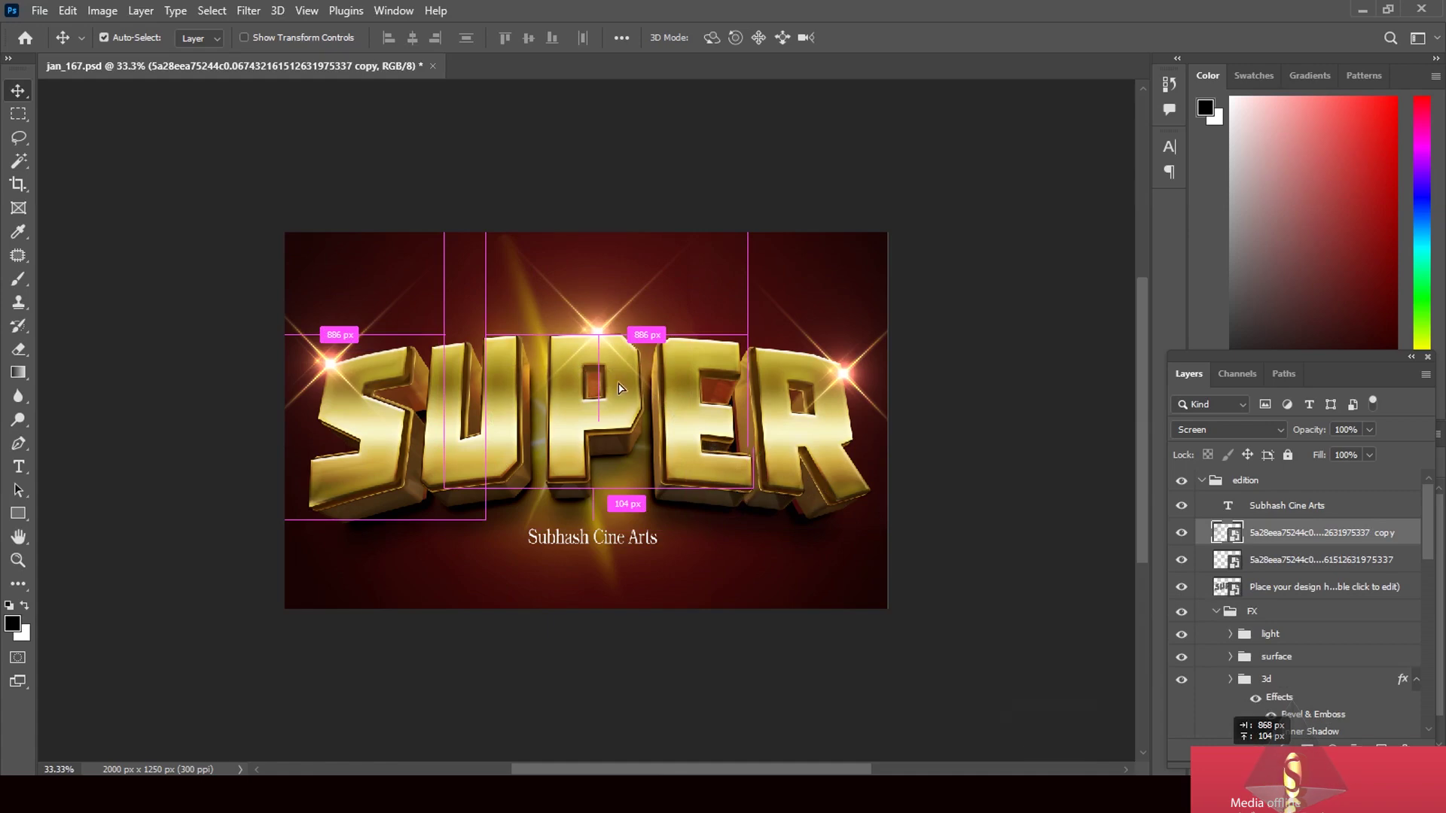
{"action": "left_click_drag", "start_coordinate": [484, 317], "coordinate": [500, 307]}
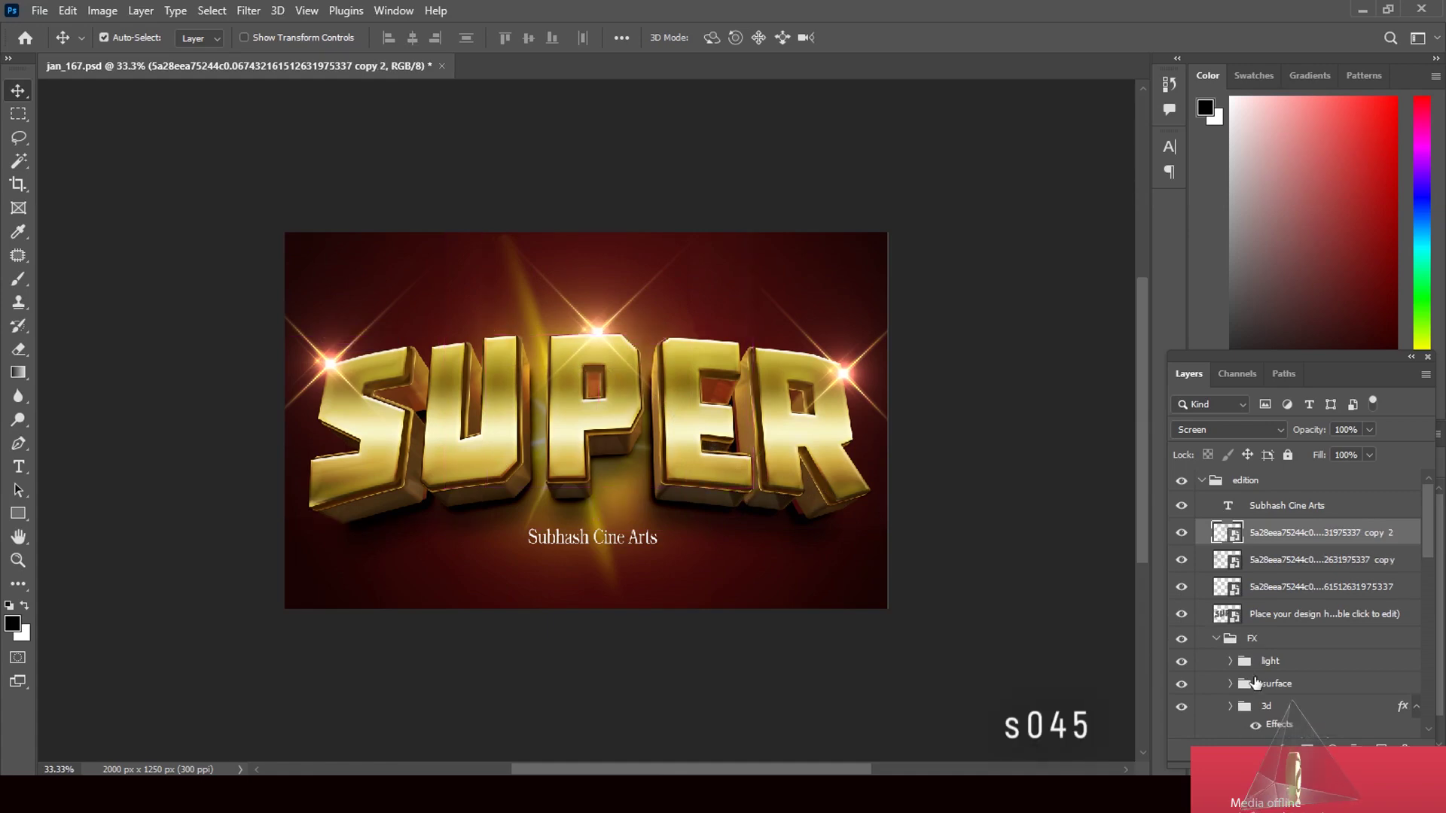